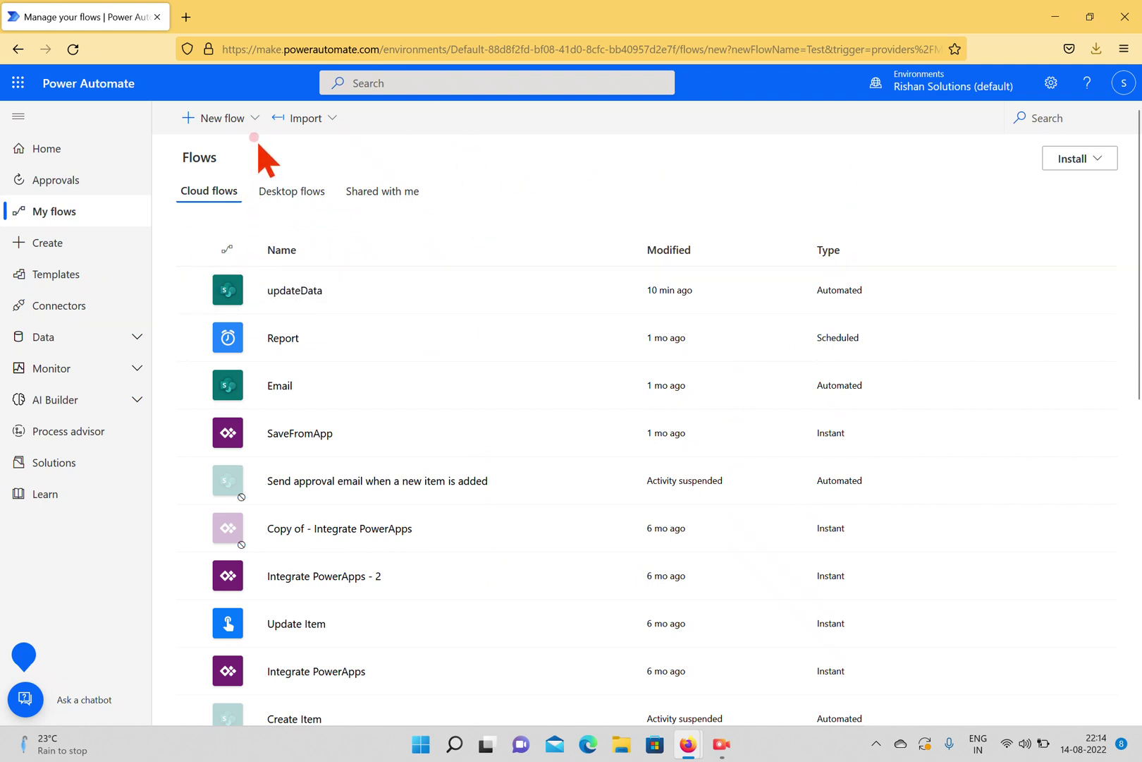
Step: Start building an instant cloud flow from blank and name it Getdata
{"action": "left_click", "coordinate": [226, 118]}
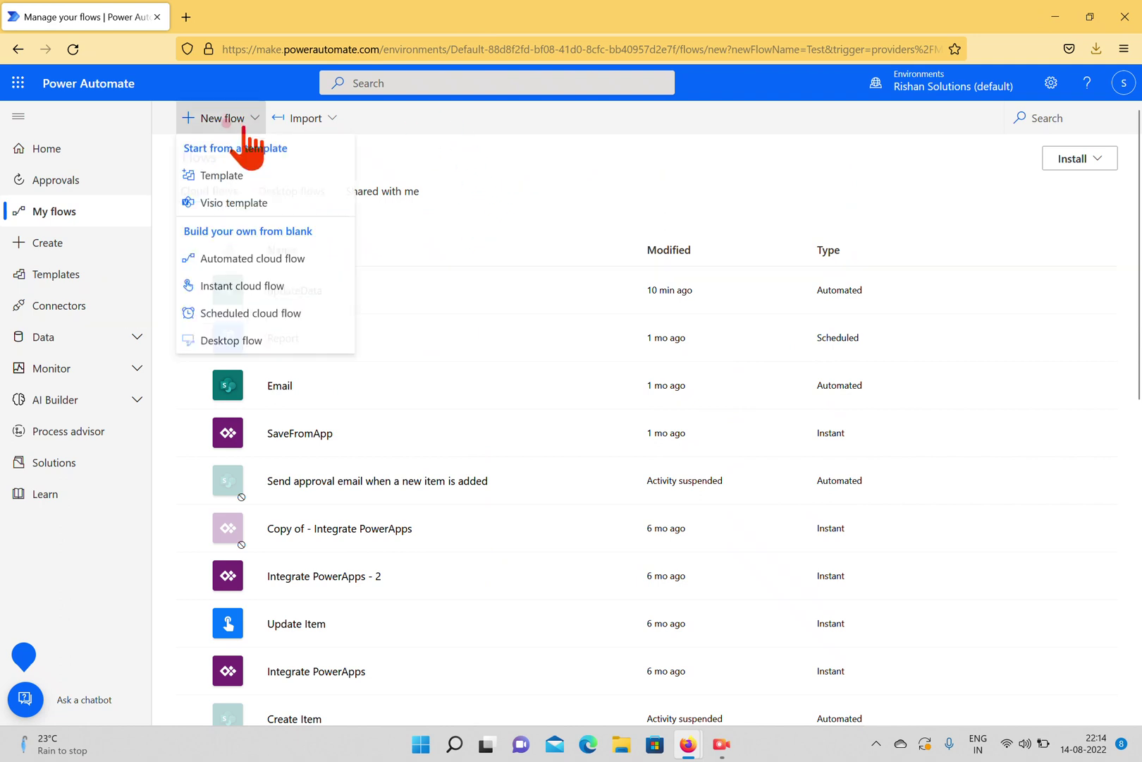
{"action": "left_click", "coordinate": [236, 287]}
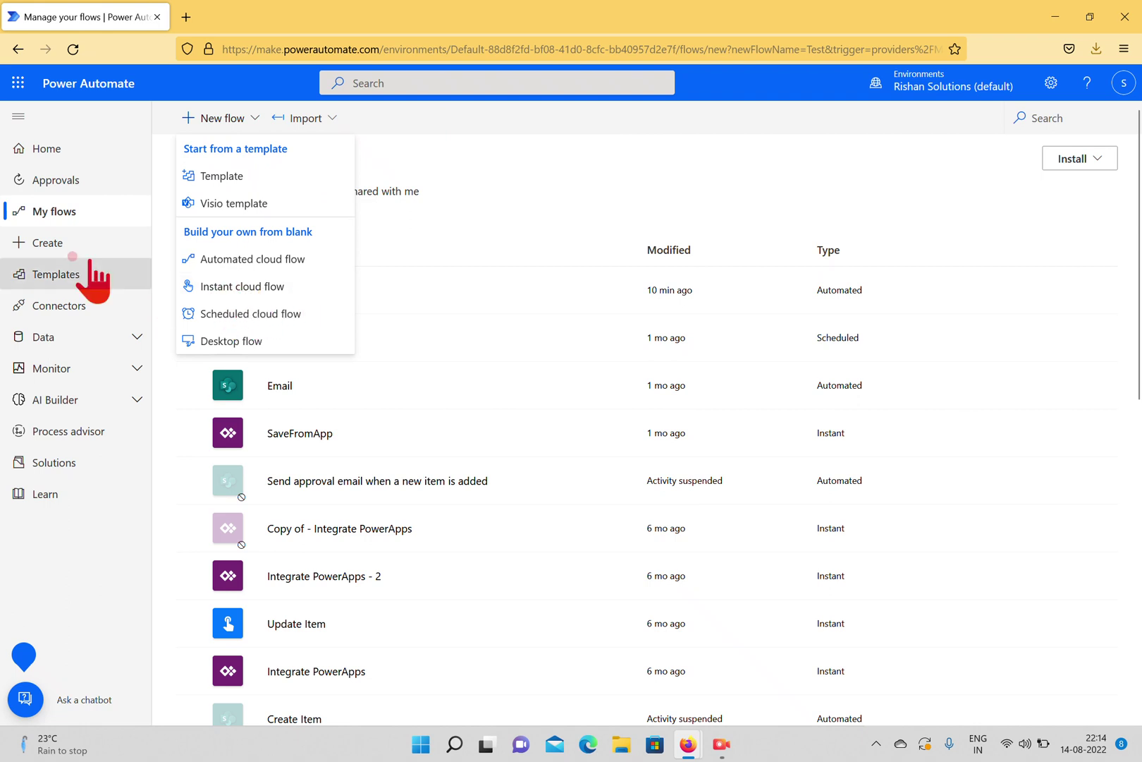
{"action": "left_click", "coordinate": [44, 242]}
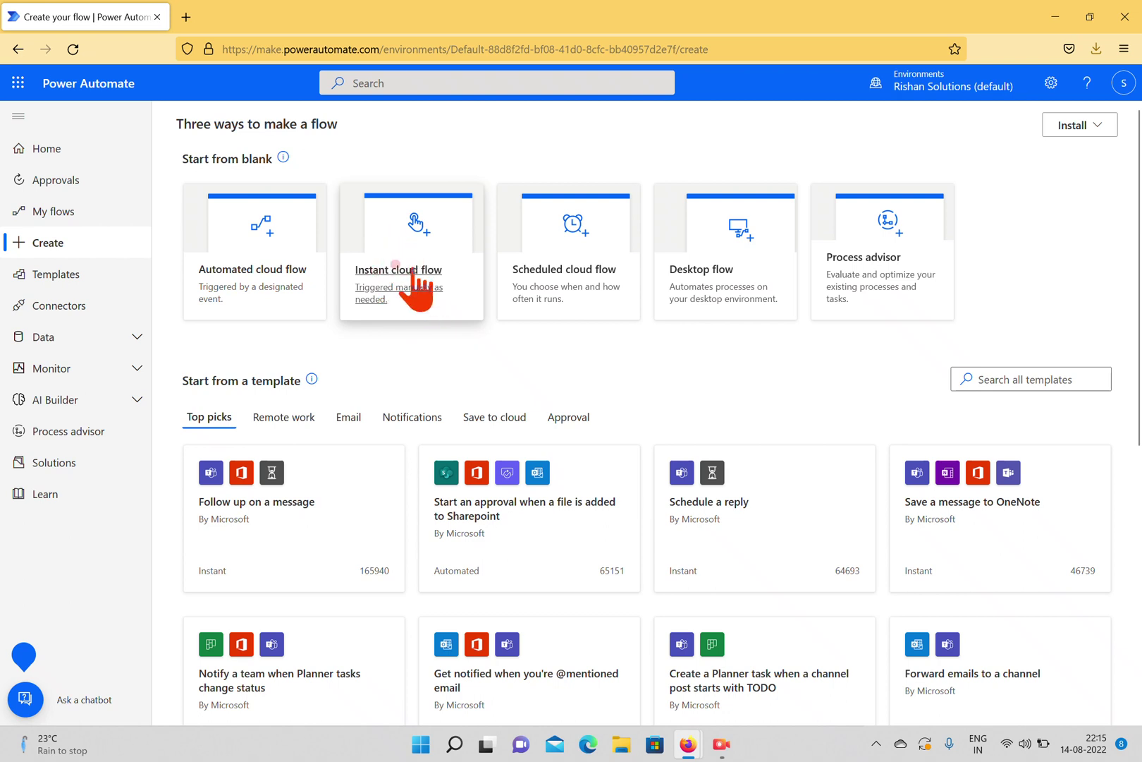
{"action": "left_click", "coordinate": [412, 289]}
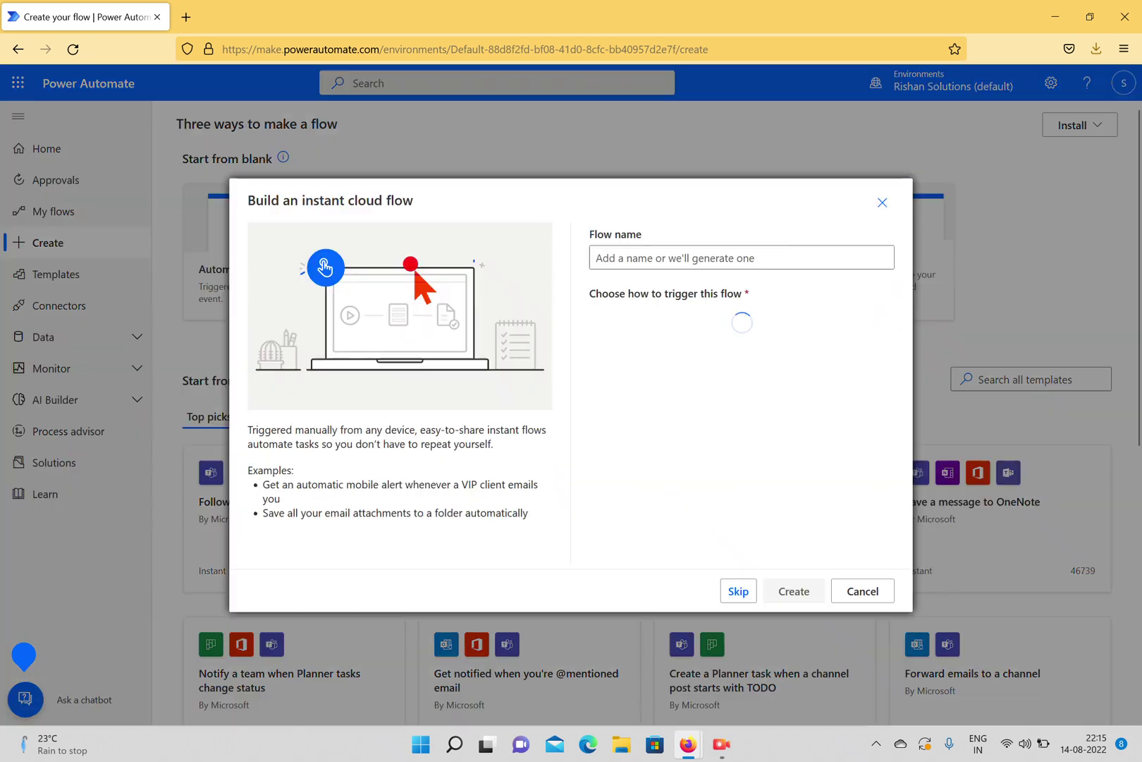
{"action": "left_click", "coordinate": [752, 259]}
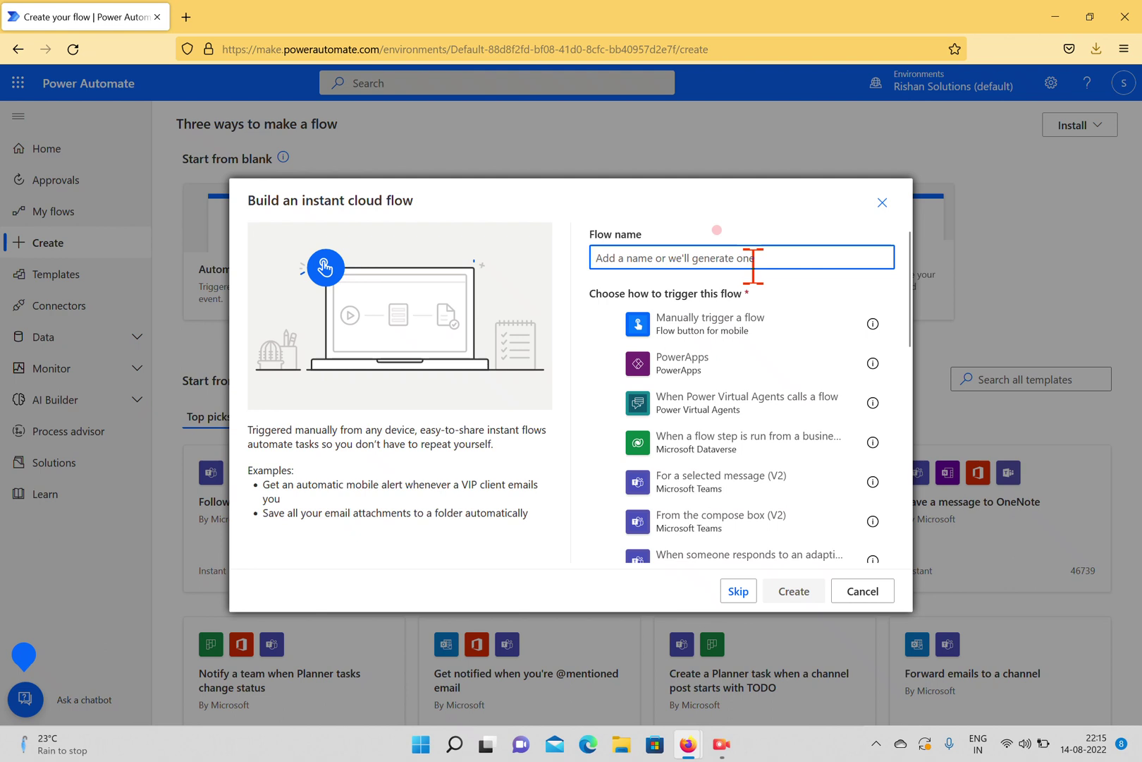
{"action": "type", "text": "Getdata"}
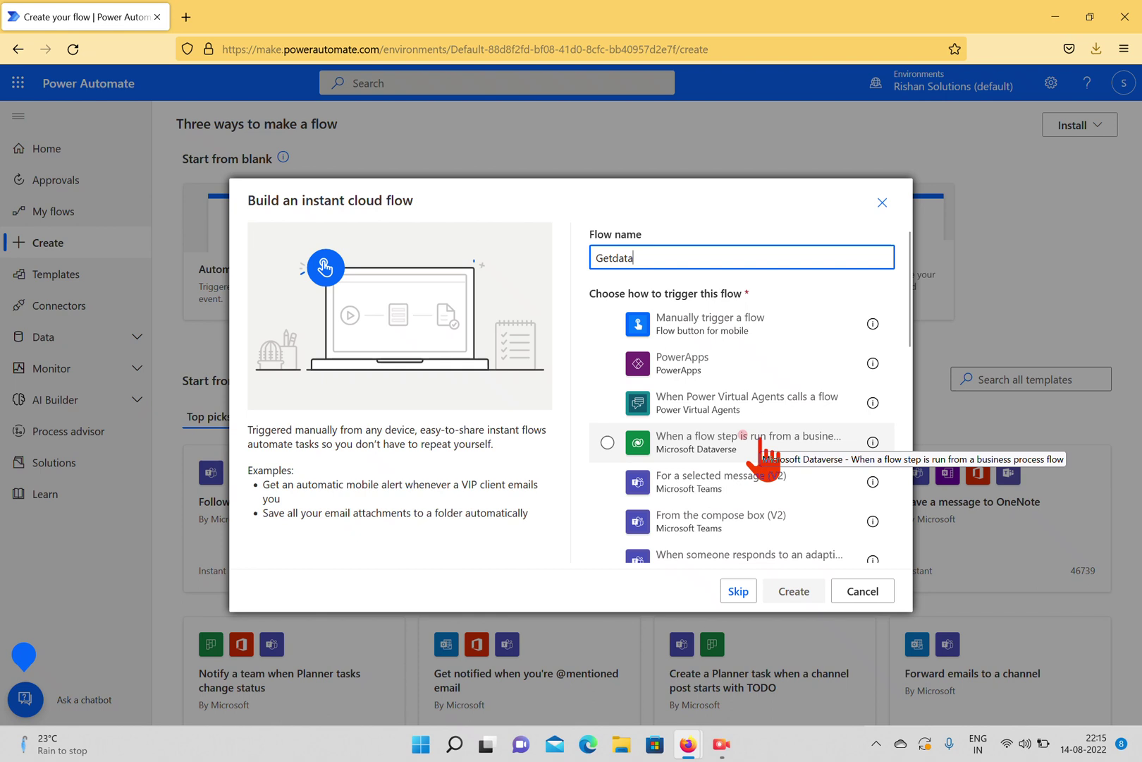
Step: Look through the triggers offered for the instant cloud flow, from the first entry to the last
{"action": "scroll", "coordinate": [786, 490], "scroll_direction": "down", "scroll_amount": 2}
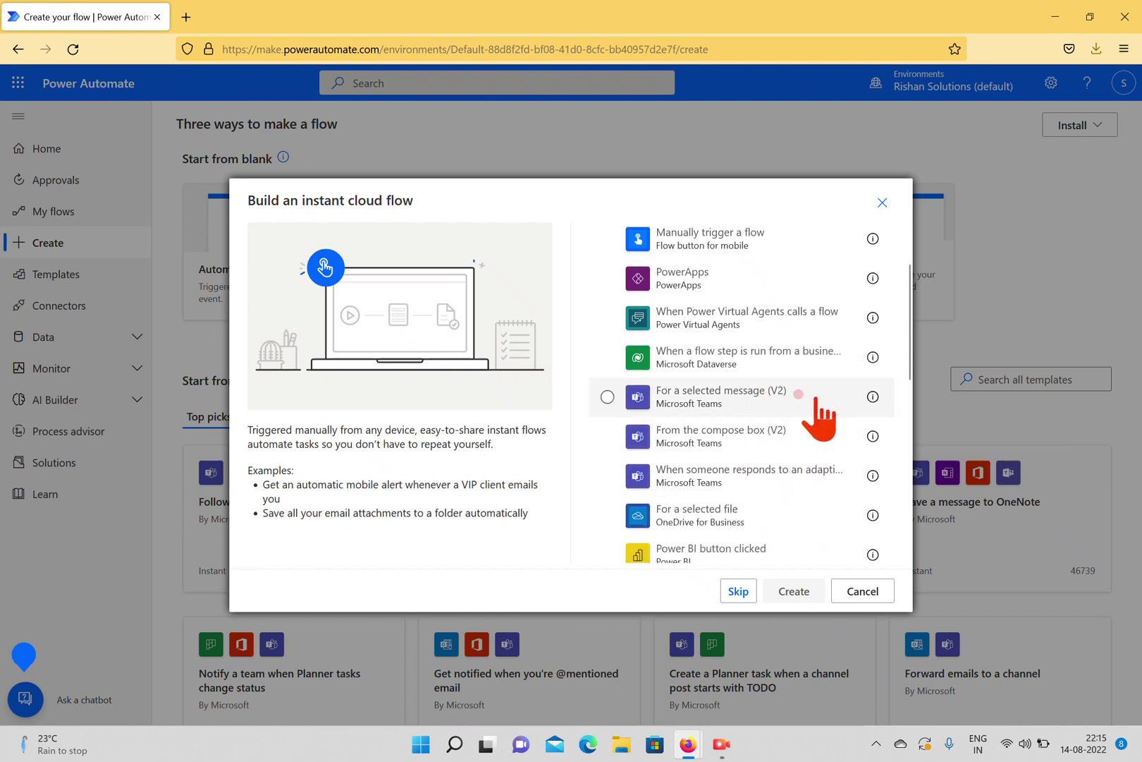
{"action": "scroll", "coordinate": [811, 417], "scroll_direction": "down", "scroll_amount": 1}
{"action": "scroll", "coordinate": [804, 418], "scroll_direction": "down", "scroll_amount": 2}
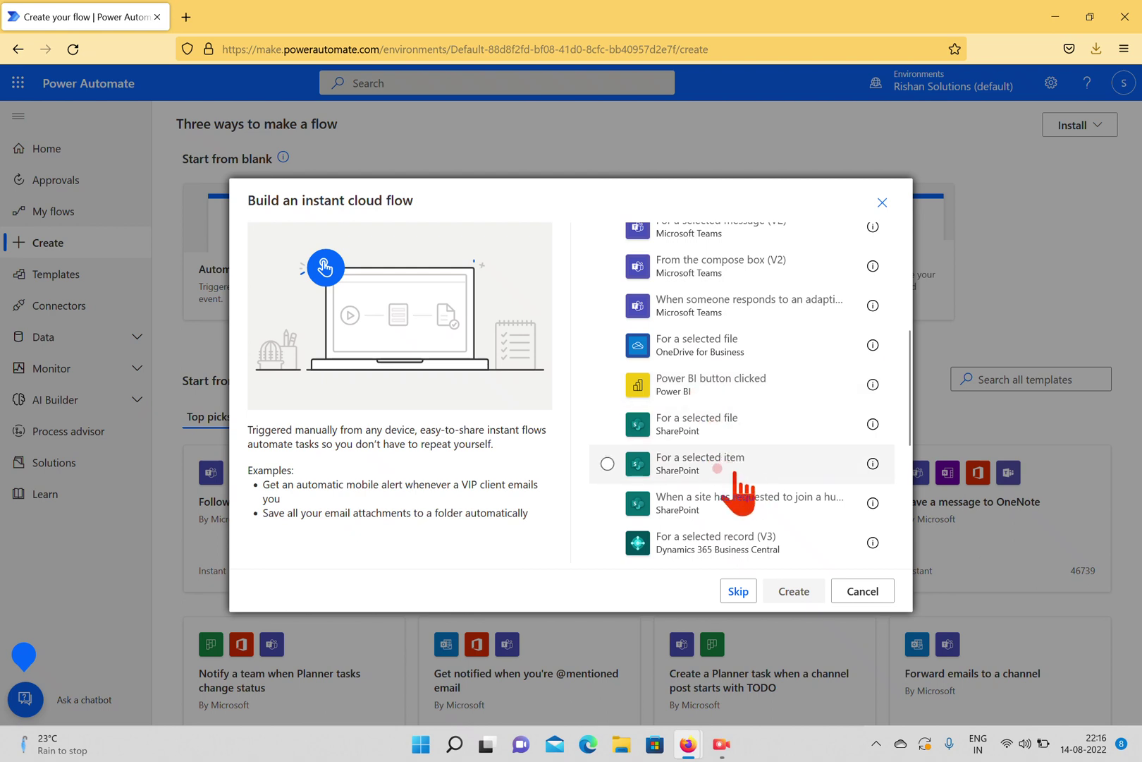
{"action": "scroll", "coordinate": [737, 476], "scroll_direction": "down", "scroll_amount": 3}
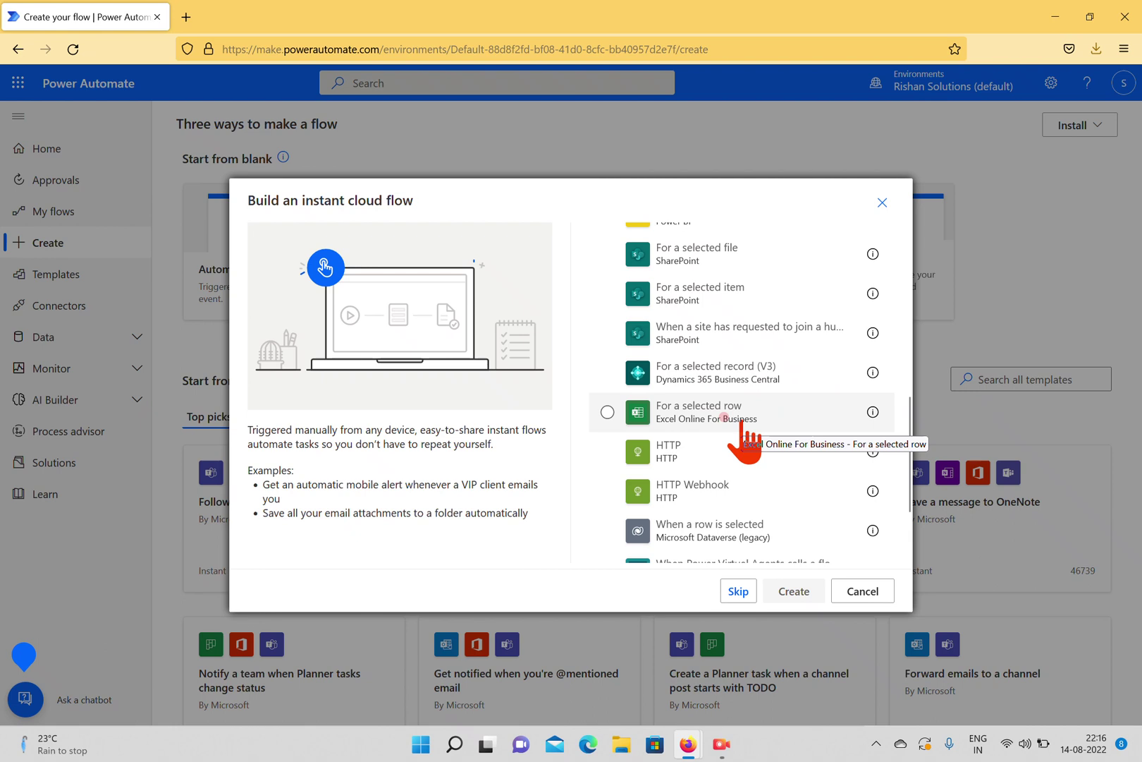
{"action": "scroll", "coordinate": [738, 431], "scroll_direction": "down", "scroll_amount": 2}
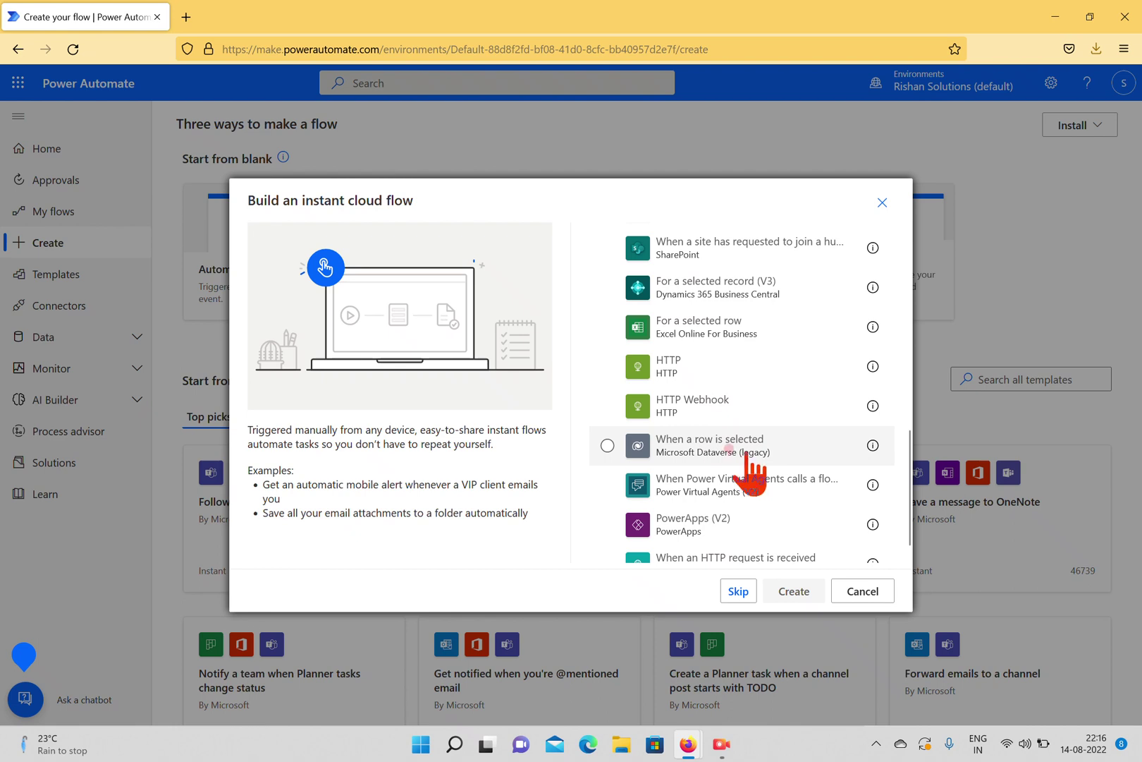
{"action": "scroll", "coordinate": [749, 443], "scroll_direction": "down", "scroll_amount": 1}
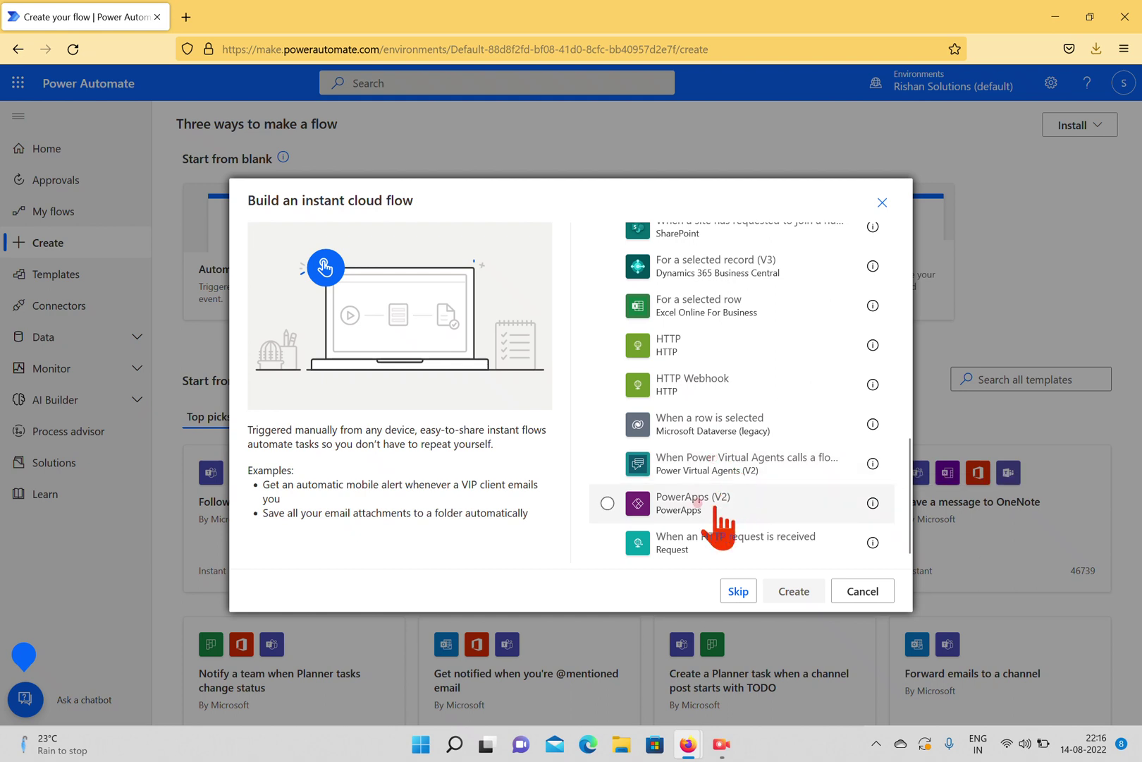
{"action": "scroll", "coordinate": [720, 521], "scroll_direction": "up", "scroll_amount": 6}
{"action": "scroll", "coordinate": [747, 465], "scroll_direction": "down", "scroll_amount": 3}
{"action": "scroll", "coordinate": [740, 462], "scroll_direction": "down", "scroll_amount": 6}
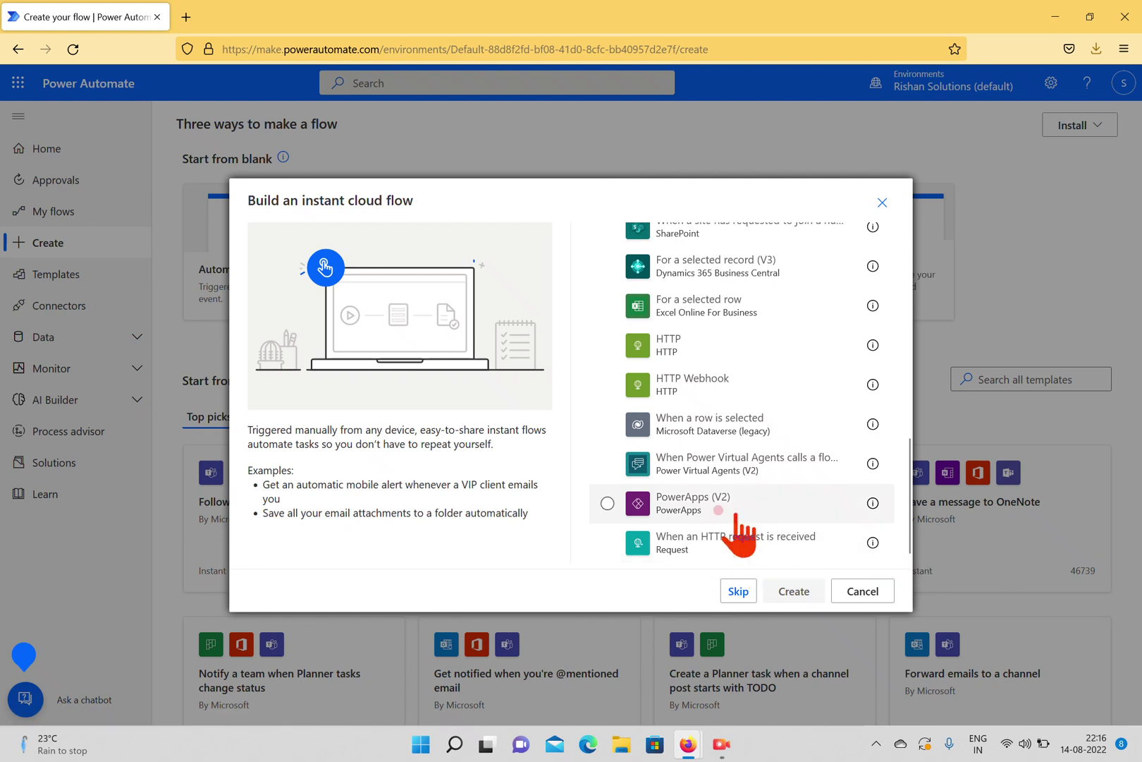
{"action": "scroll", "coordinate": [749, 502], "scroll_direction": "up", "scroll_amount": 10}
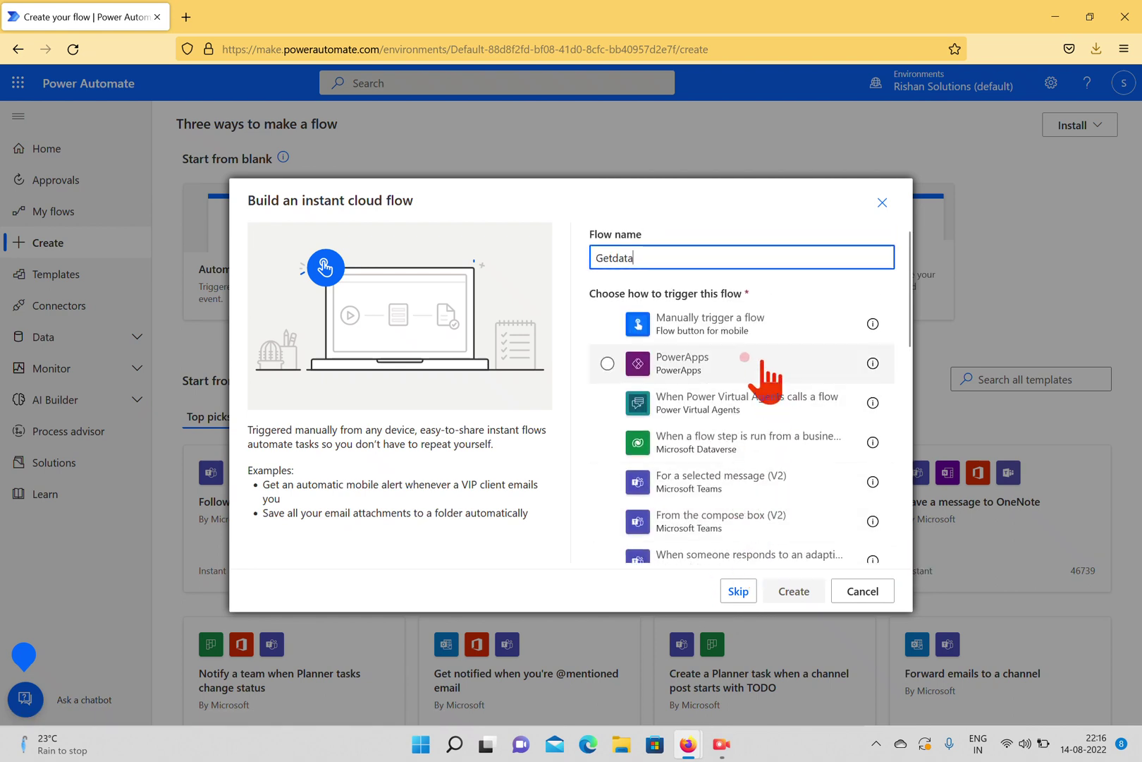
Step: Create the flow with the "Manually trigger a flow" trigger and check the trigger's input options
{"action": "left_click", "coordinate": [711, 323]}
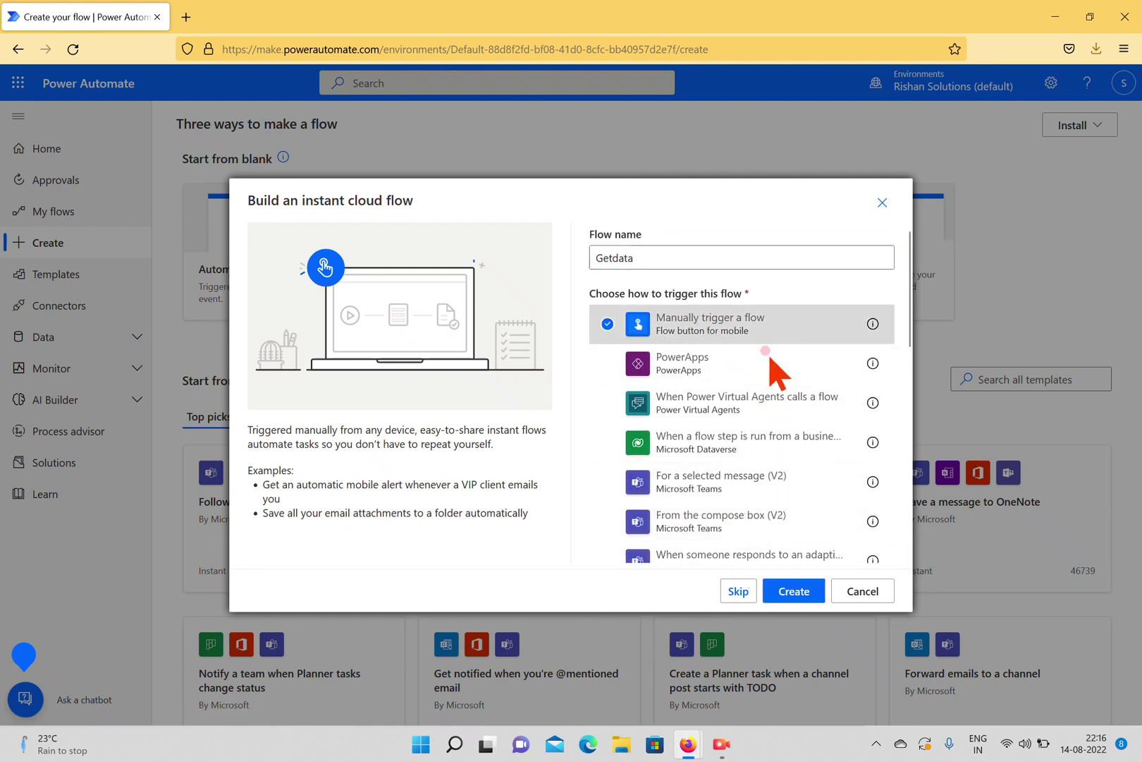
{"action": "left_click", "coordinate": [782, 597]}
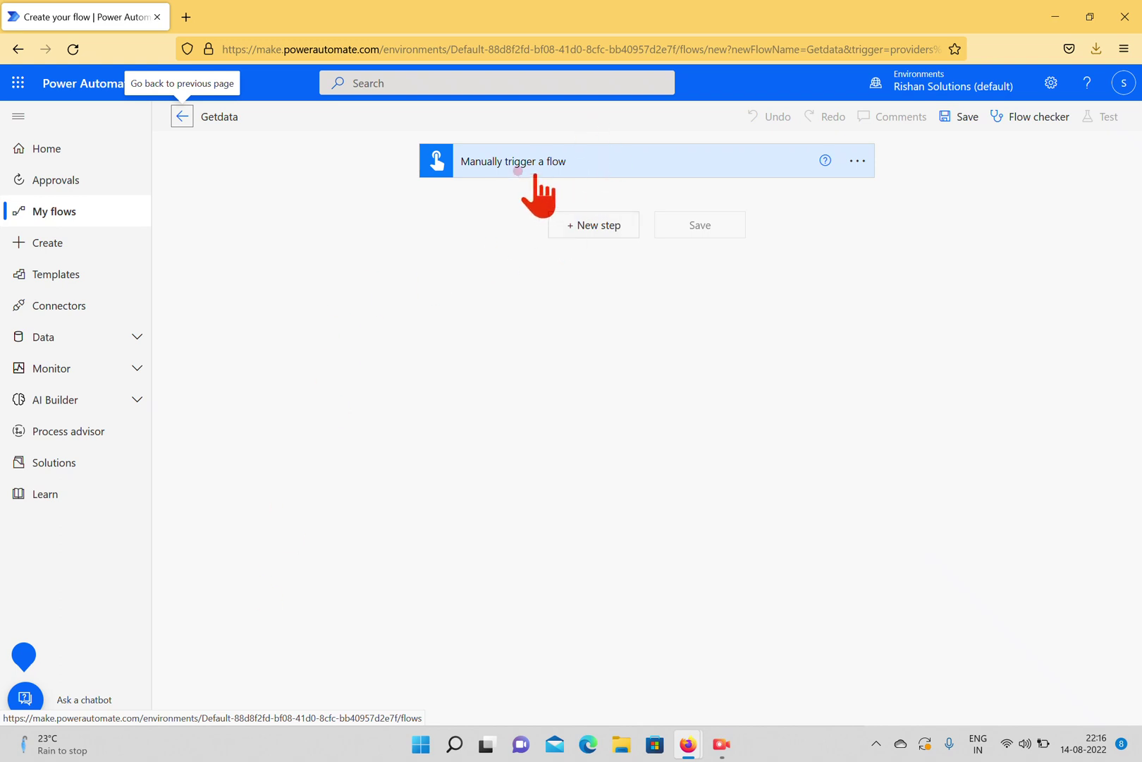
{"action": "left_click", "coordinate": [599, 165]}
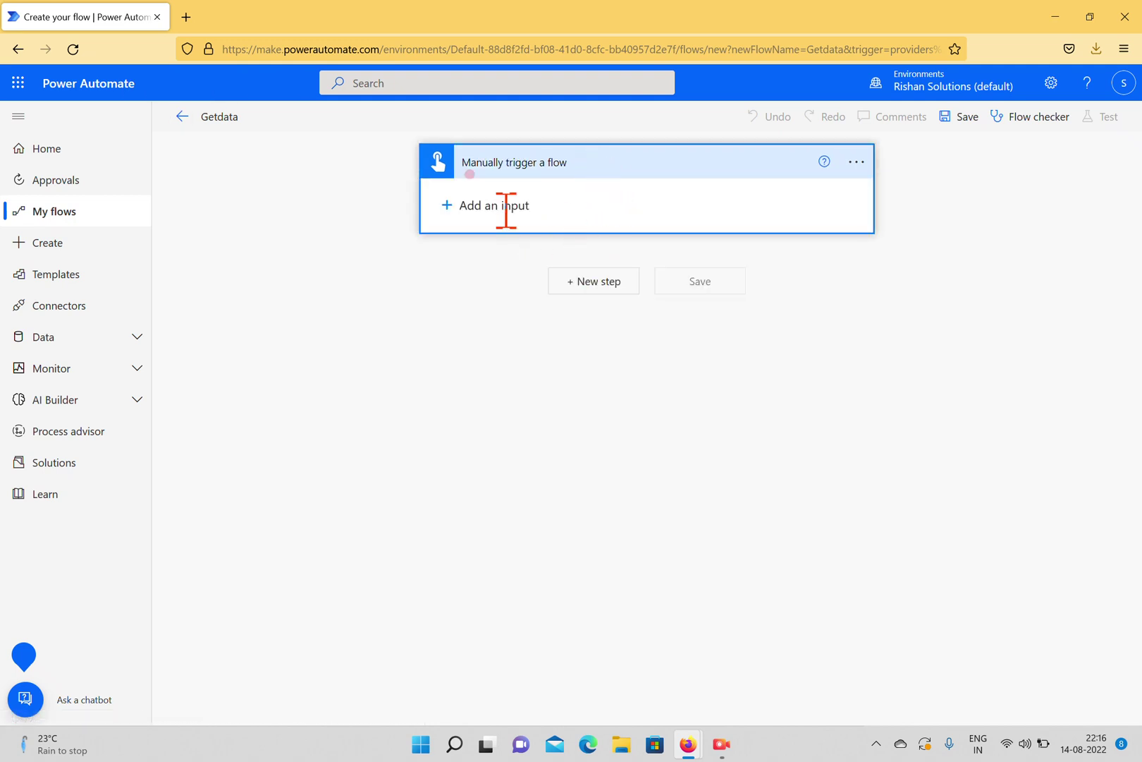
{"action": "left_click", "coordinate": [509, 156]}
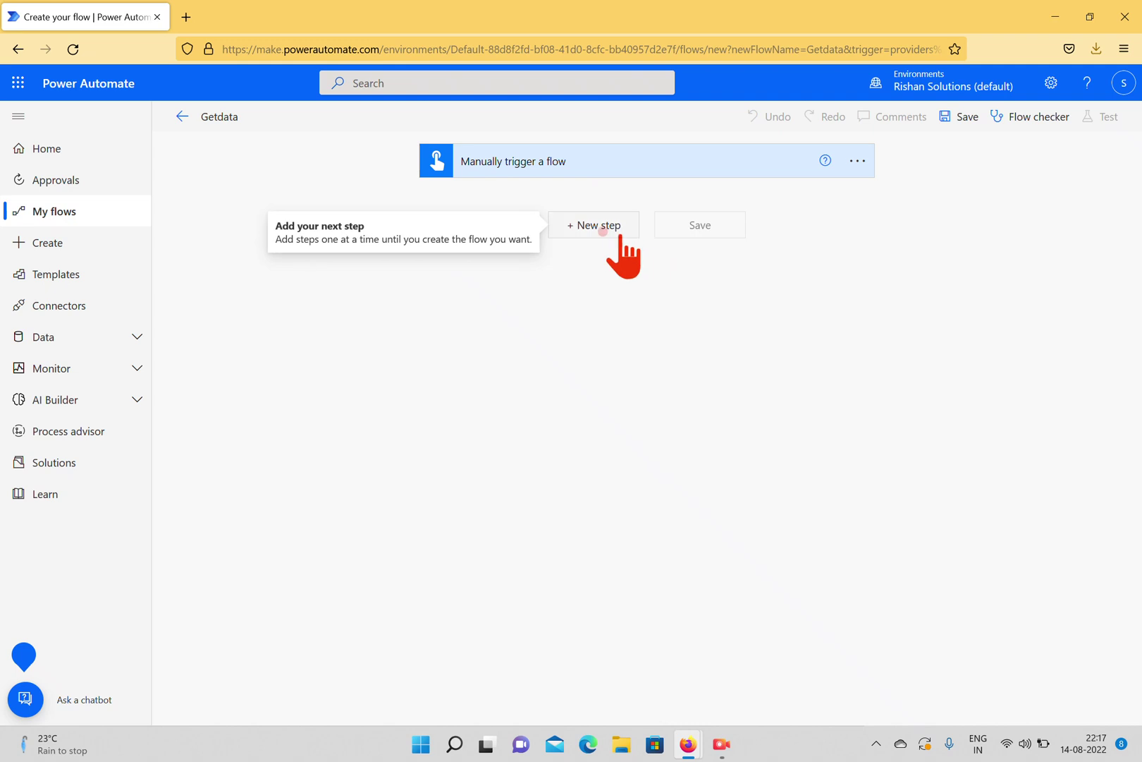
Step: Add a SharePoint Get items action with Modern Site For Demo as its site address, and show the available list names
{"action": "left_click", "coordinate": [599, 229]}
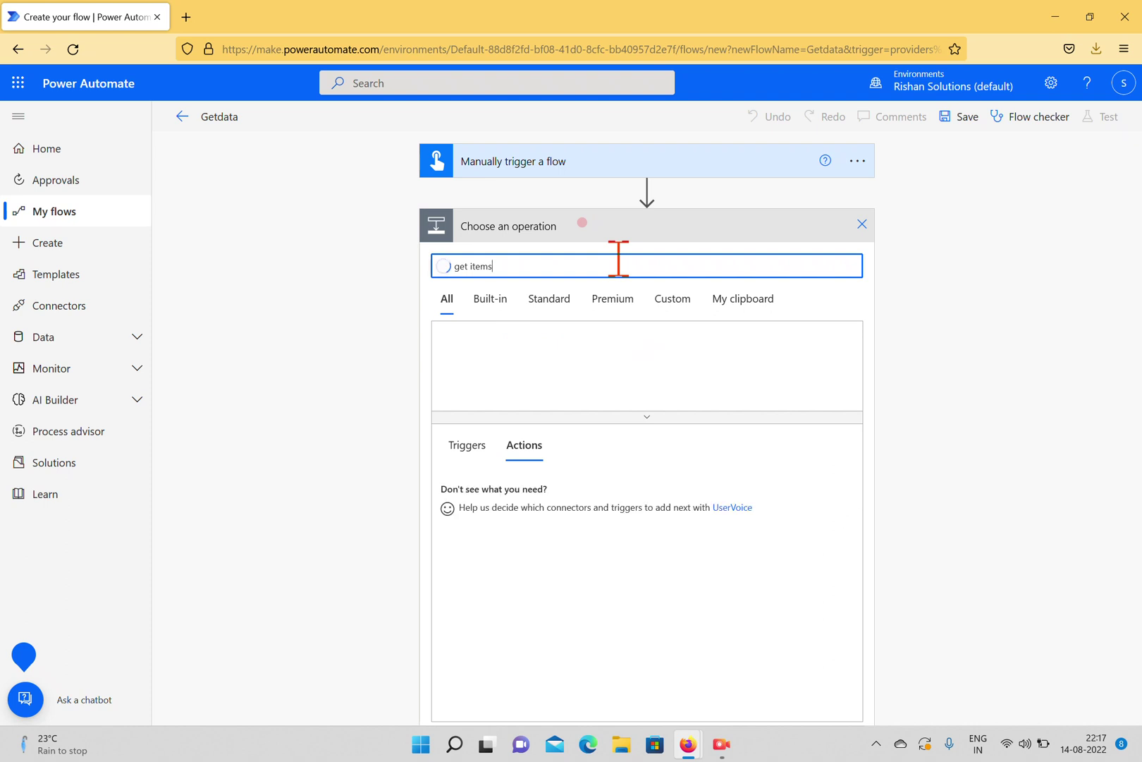
{"action": "left_click", "coordinate": [487, 492]}
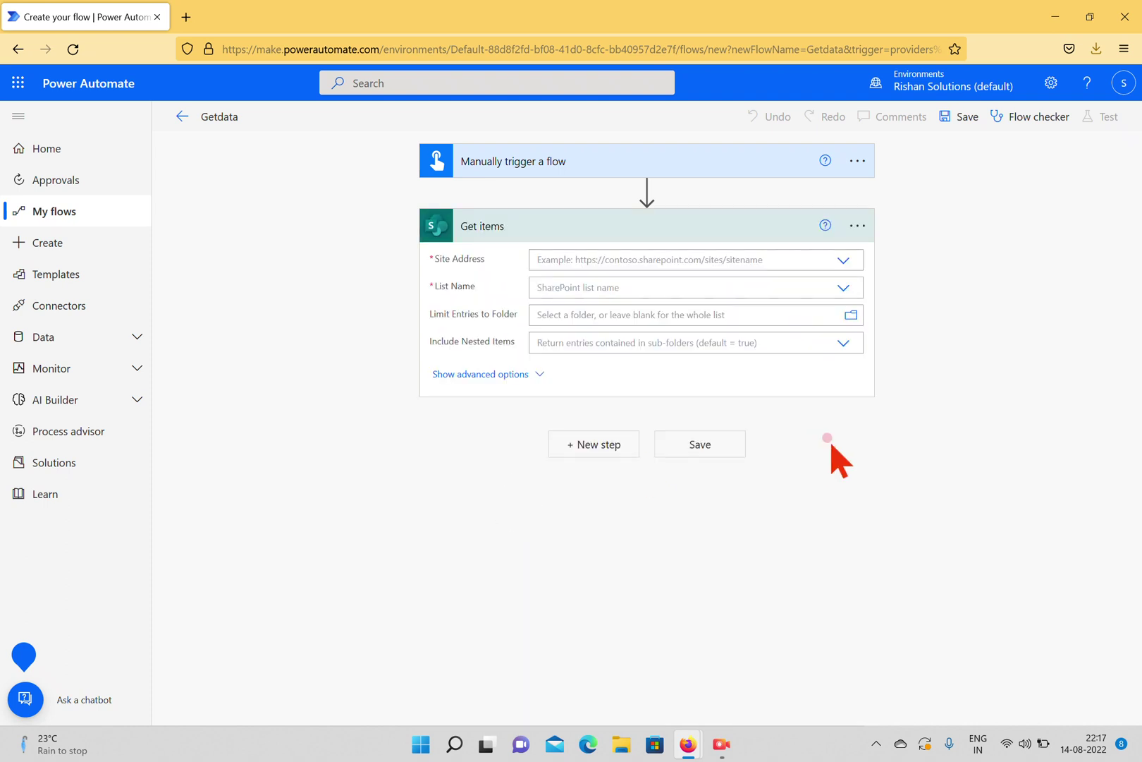
{"action": "left_click", "coordinate": [843, 261]}
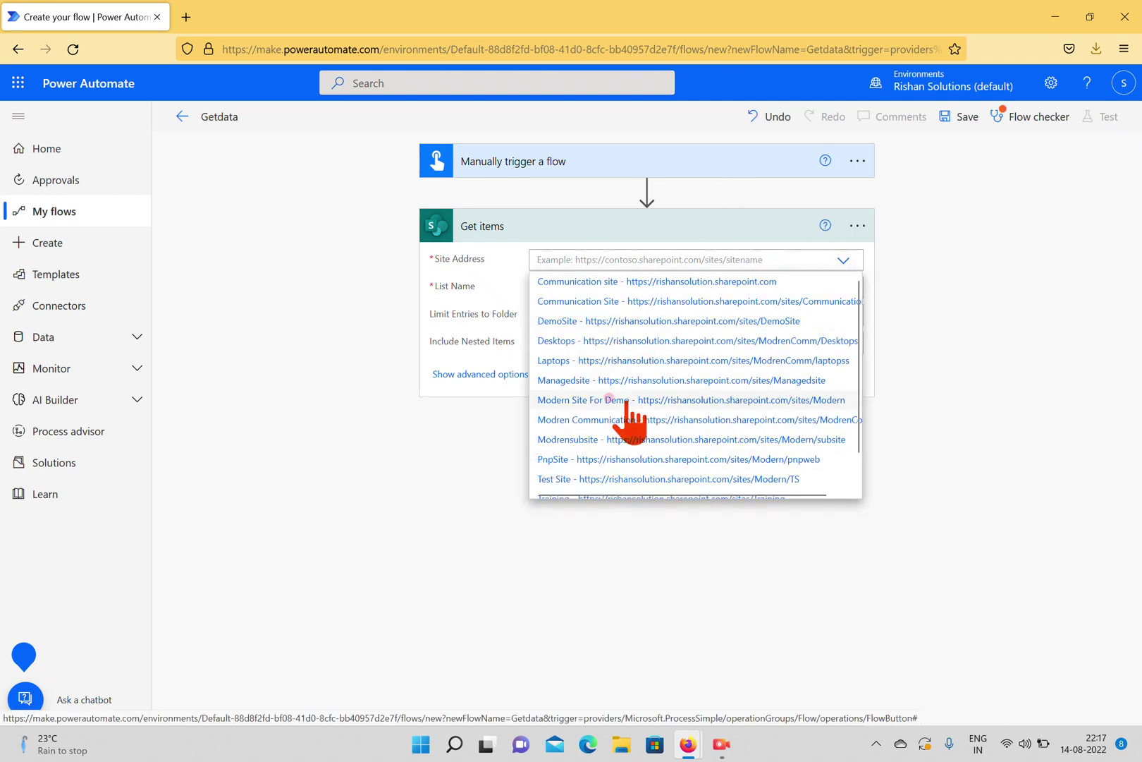
{"action": "left_click", "coordinate": [608, 396]}
{"action": "left_click", "coordinate": [833, 303]}
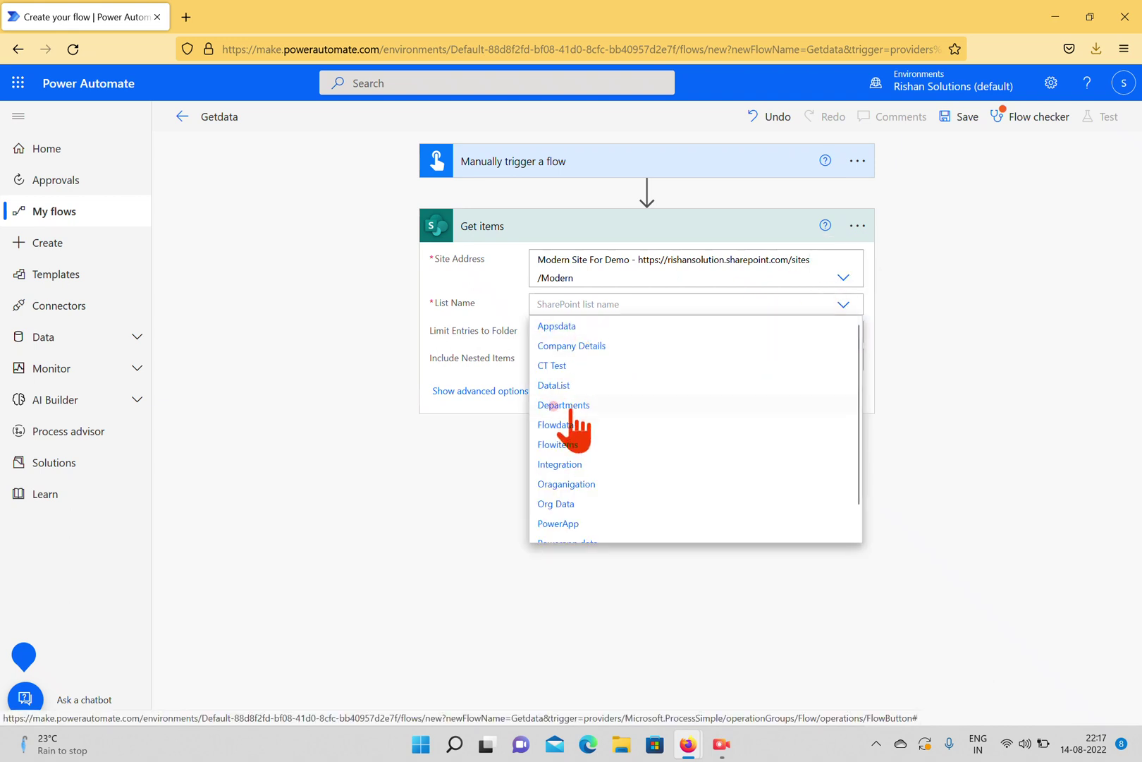
Step: Open the Departments list of Modern Site For Demo in a new browser tab and look through its items
{"action": "left_click", "coordinate": [186, 17]}
{"action": "type", "text": "depart"}
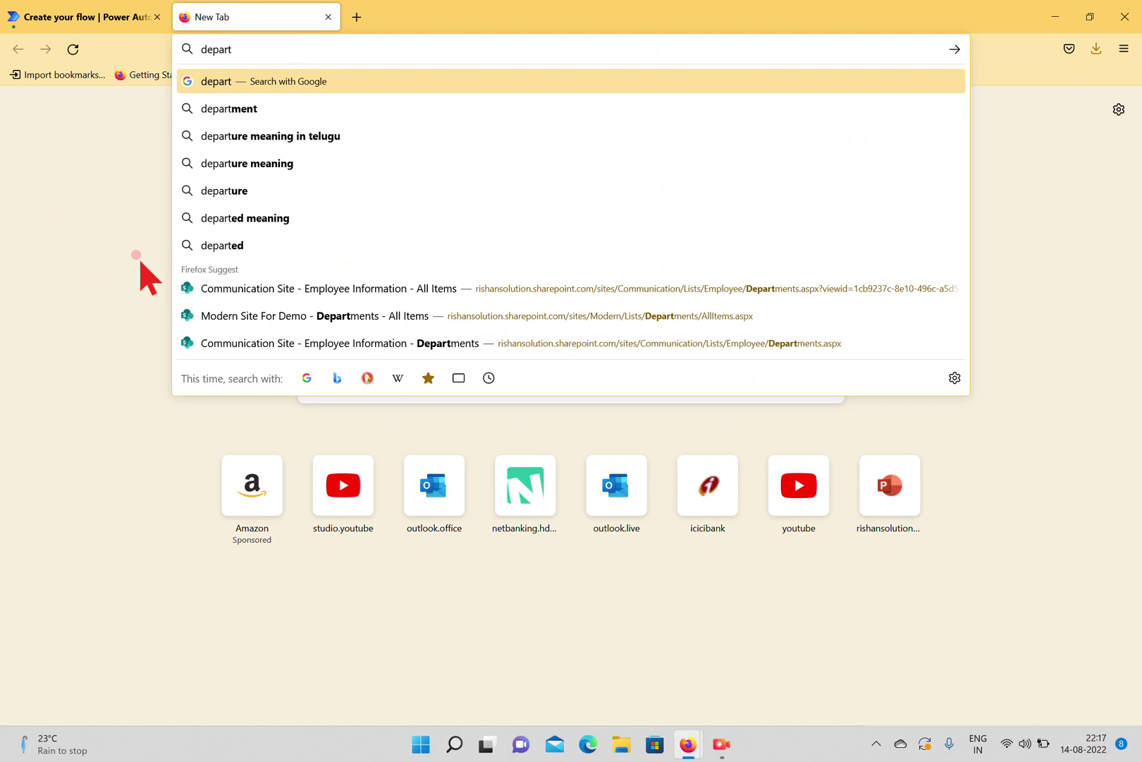
{"action": "left_click", "coordinate": [484, 317]}
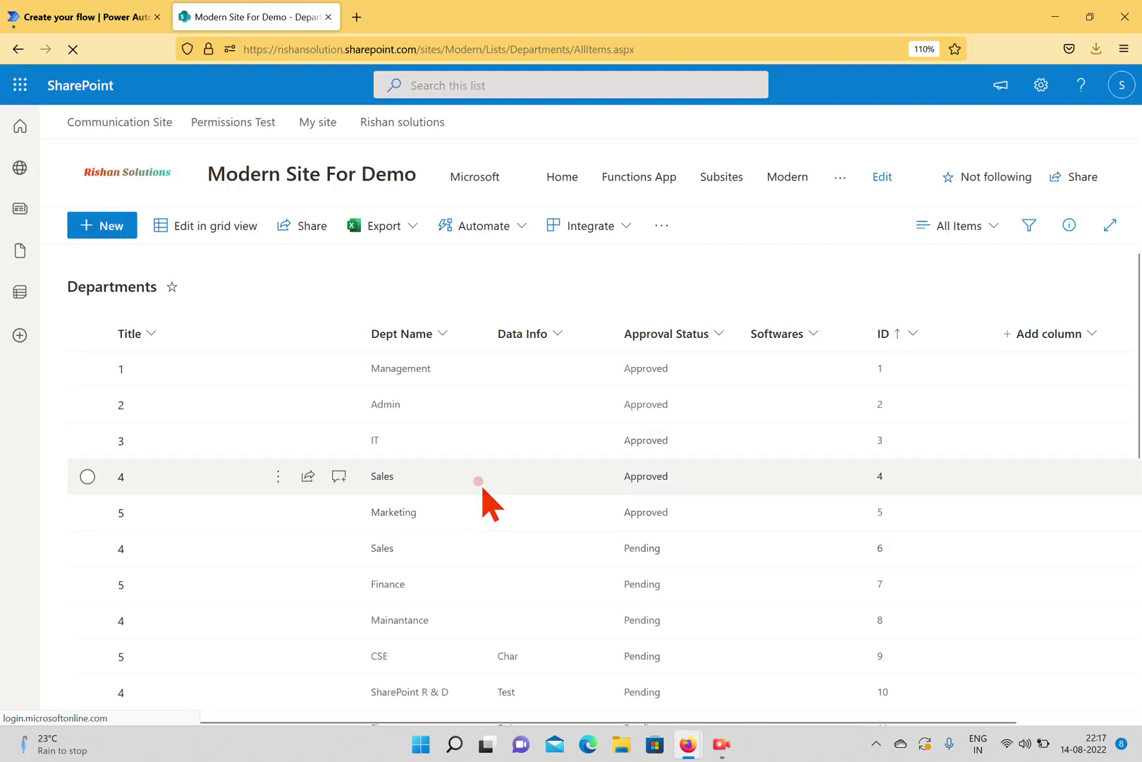
{"action": "scroll", "coordinate": [478, 486], "scroll_direction": "down", "scroll_amount": 6}
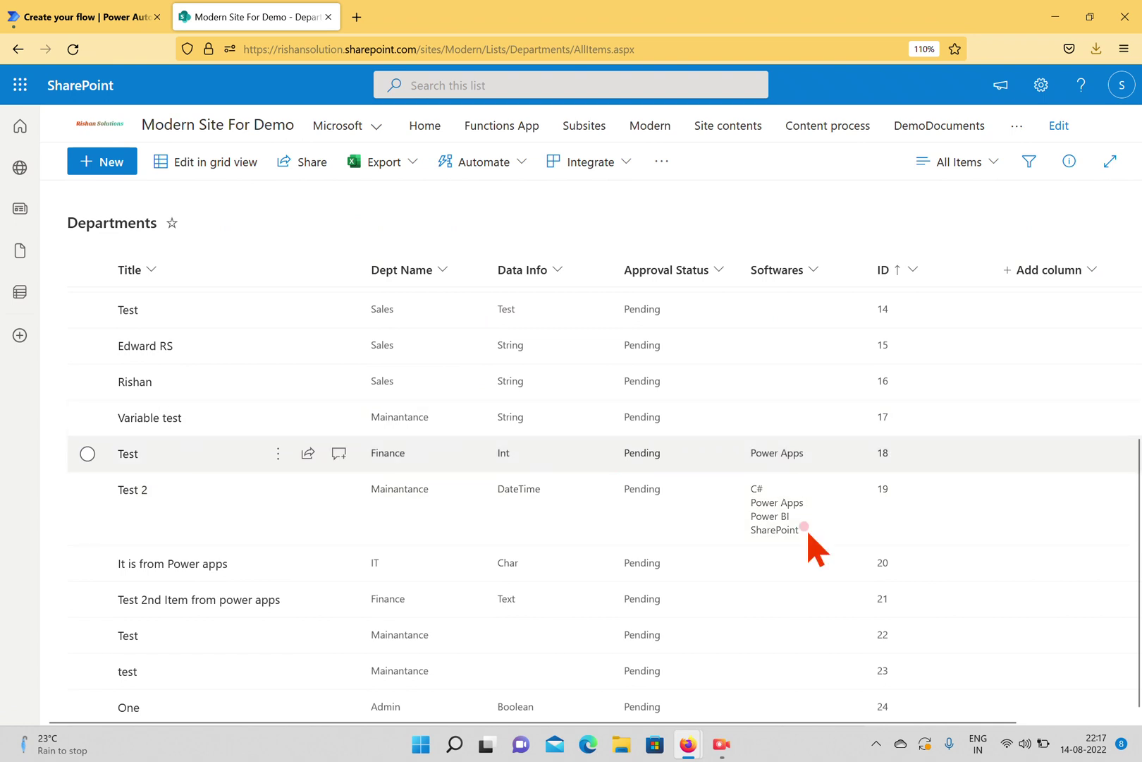
{"action": "scroll", "coordinate": [885, 575], "scroll_direction": "up", "scroll_amount": 6}
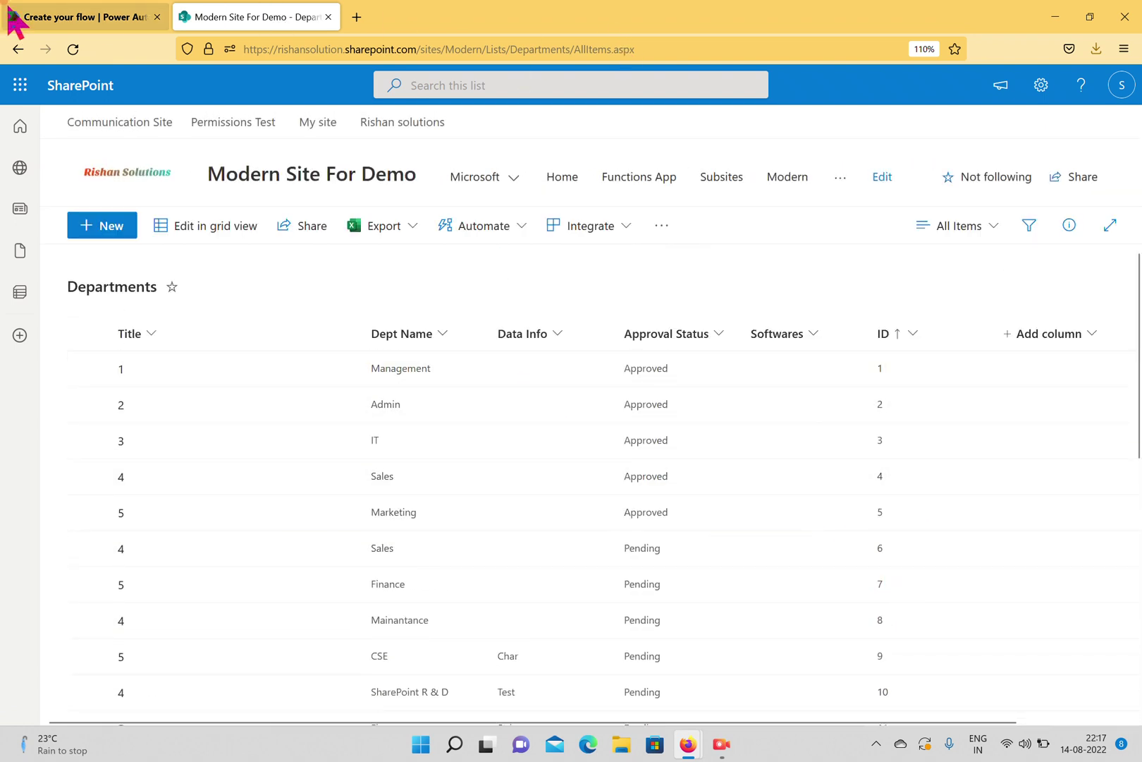
Step: Return to the Getdata flow and set the Get items list name to Departments, accepting the leave-page prompts
{"action": "left_click", "coordinate": [60, 17]}
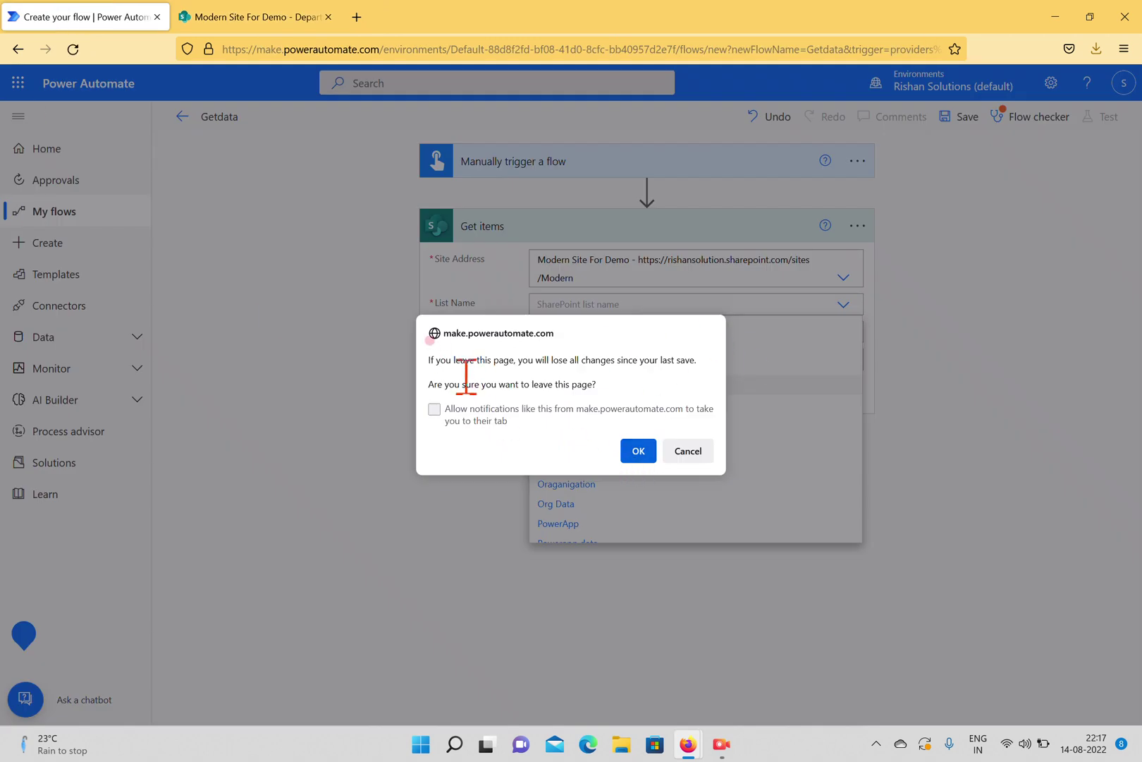
{"action": "left_click", "coordinate": [638, 452]}
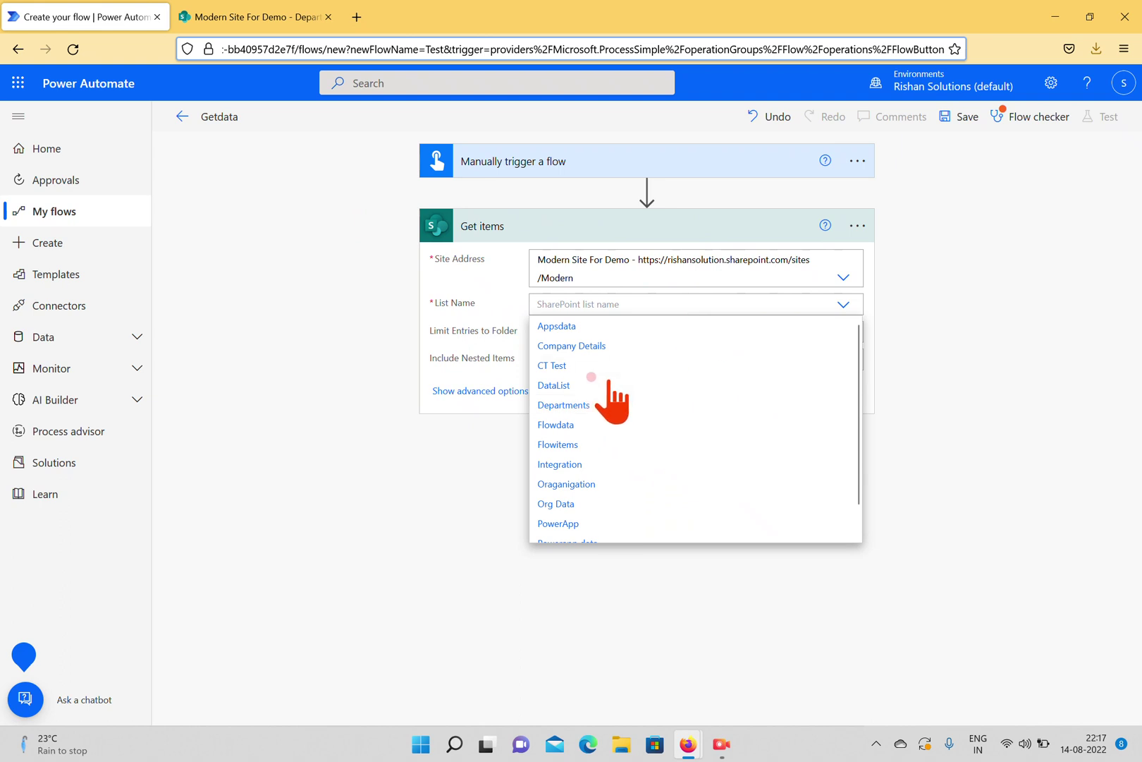
{"action": "left_click", "coordinate": [590, 405]}
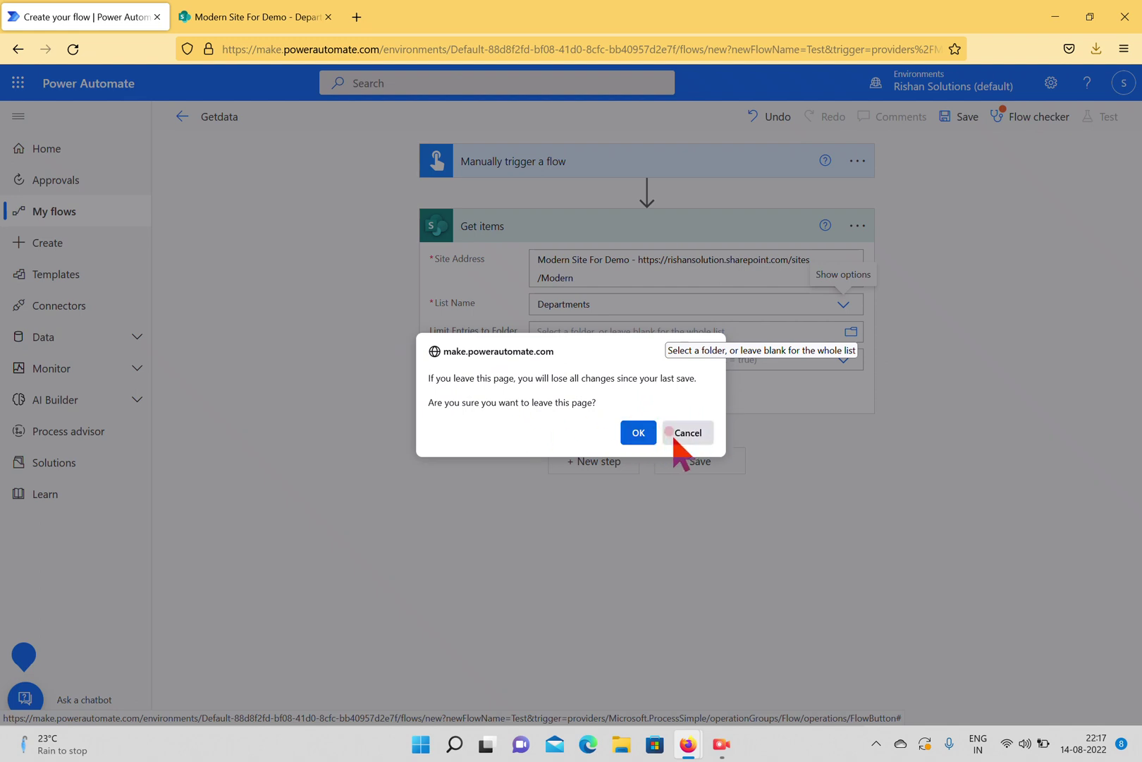
{"action": "left_click", "coordinate": [643, 434]}
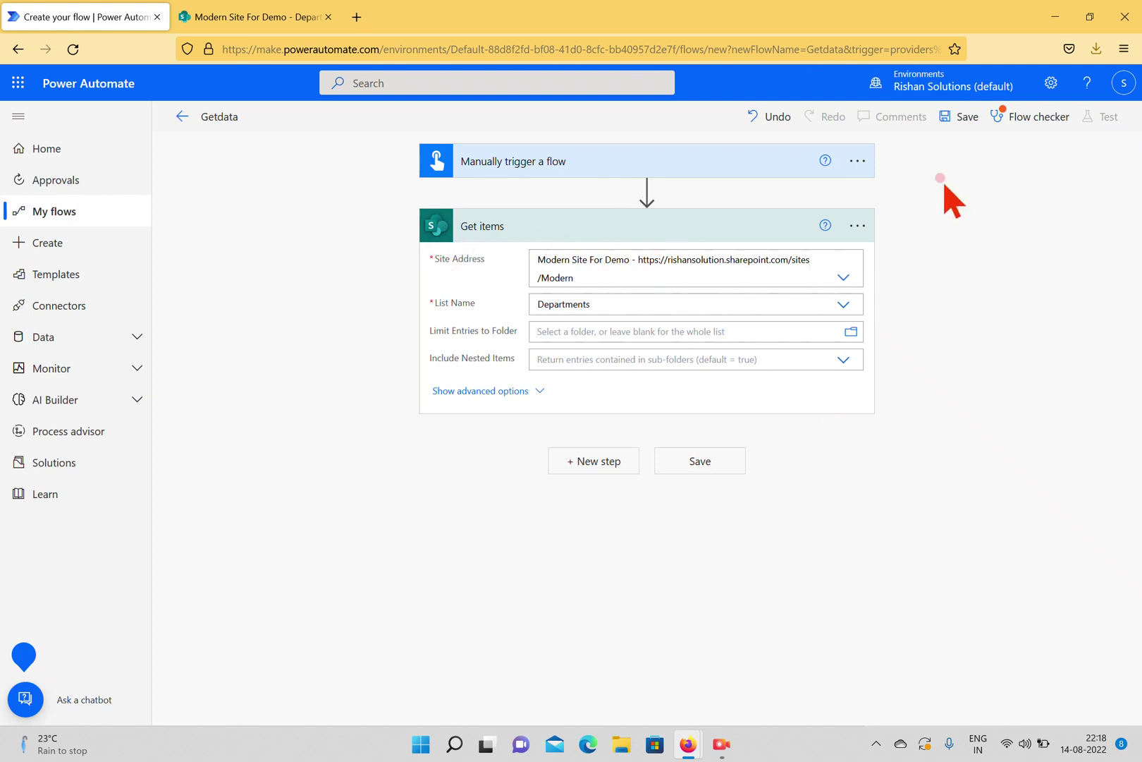
Step: Review the flow checker's findings for the Get items action and save the flow
{"action": "left_click", "coordinate": [1000, 118]}
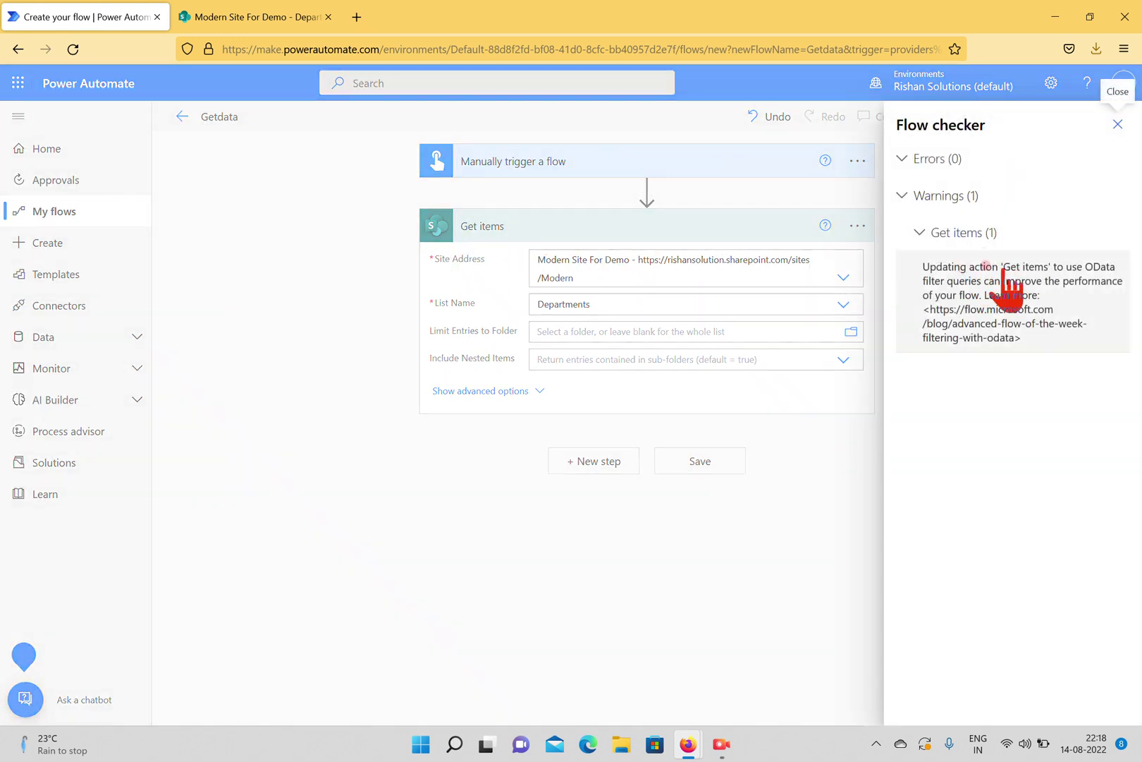
{"action": "key", "text": "Escape"}
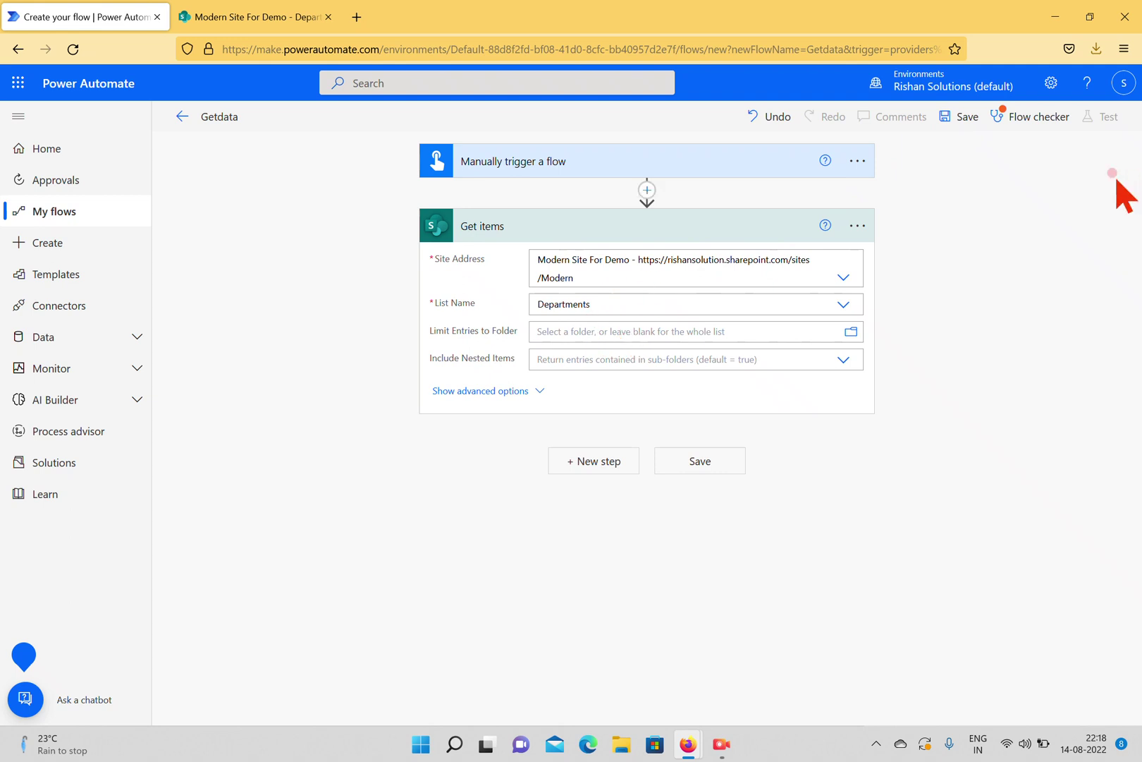
{"action": "left_click", "coordinate": [960, 121]}
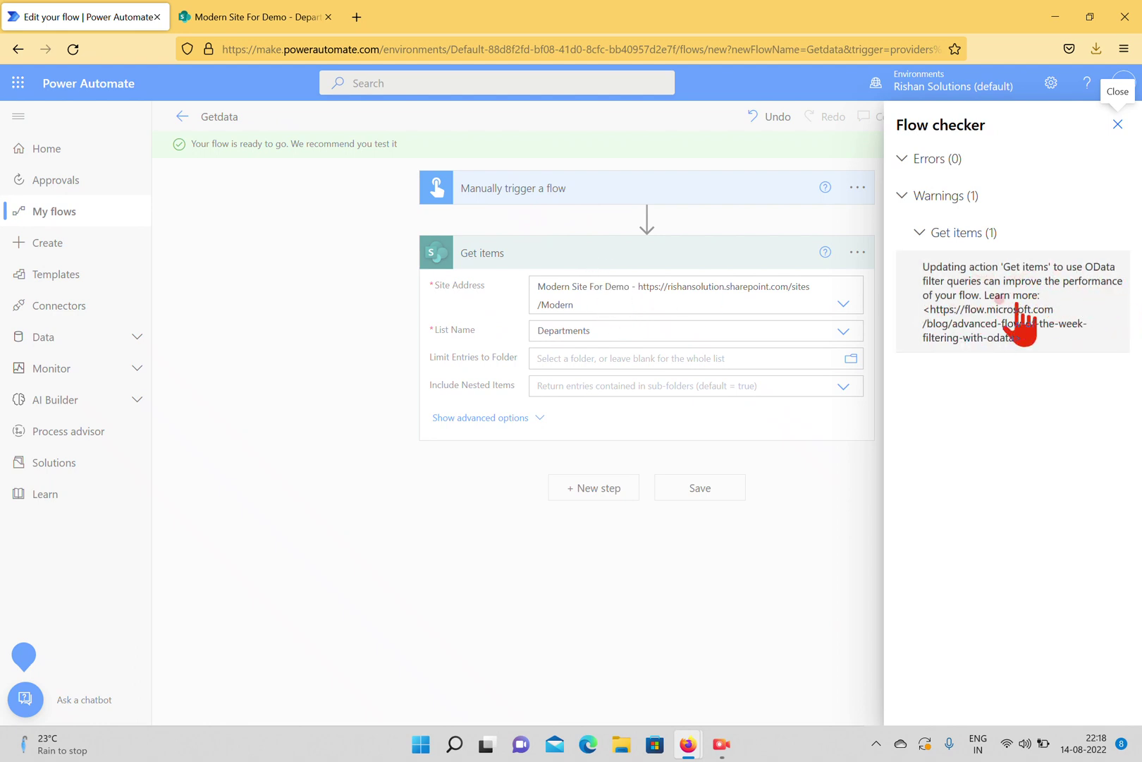
{"action": "left_click", "coordinate": [1118, 125]}
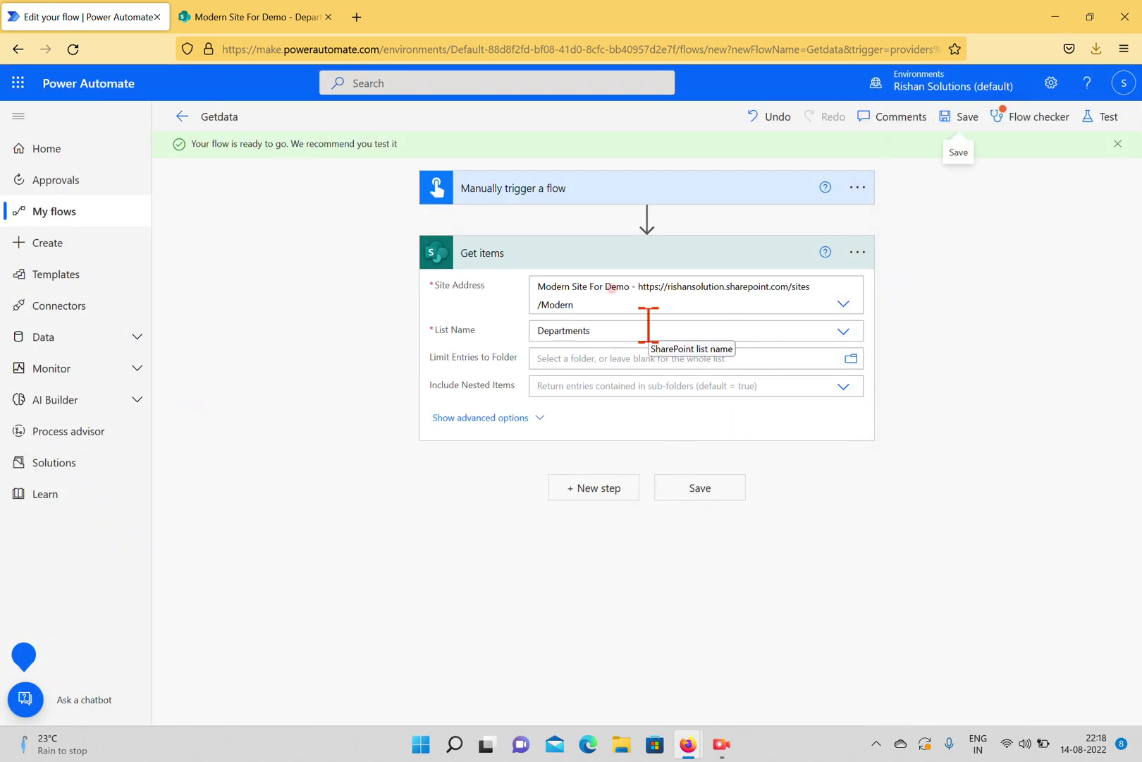
Step: Collapse the Get items action, test the Getdata flow manually, and run it through to its run results
{"action": "left_click", "coordinate": [561, 251]}
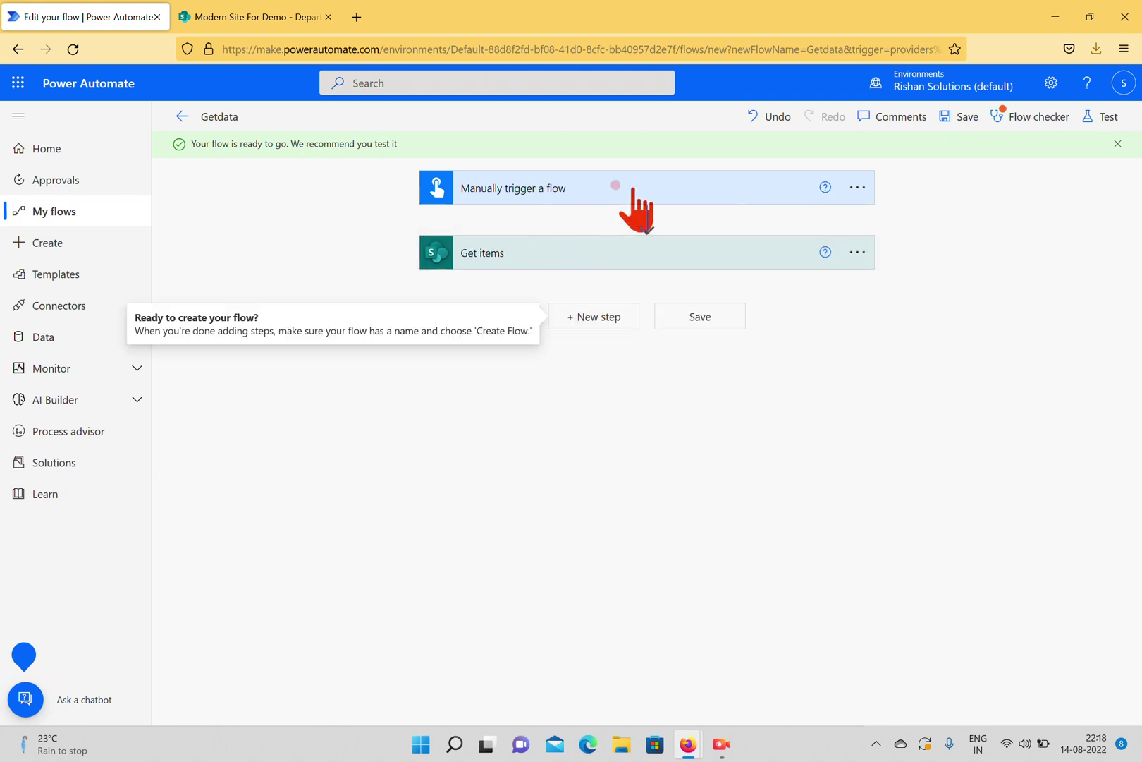
{"action": "left_click", "coordinate": [1091, 116]}
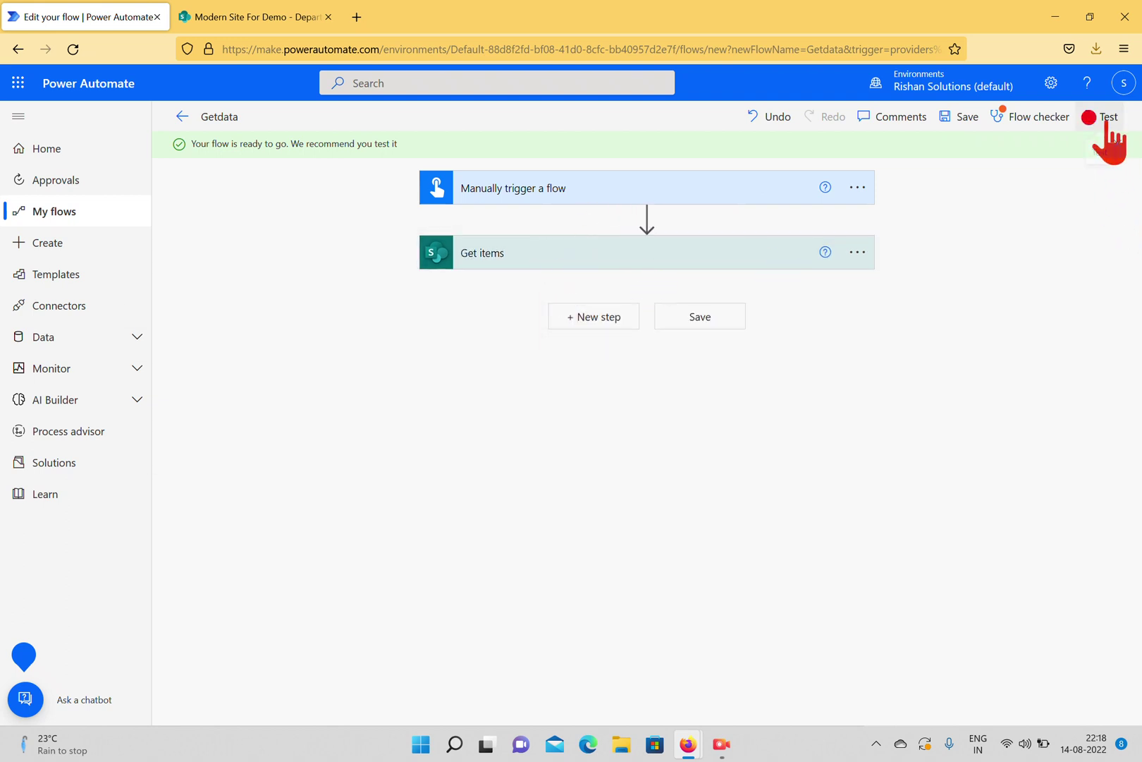
{"action": "left_click", "coordinate": [905, 153]}
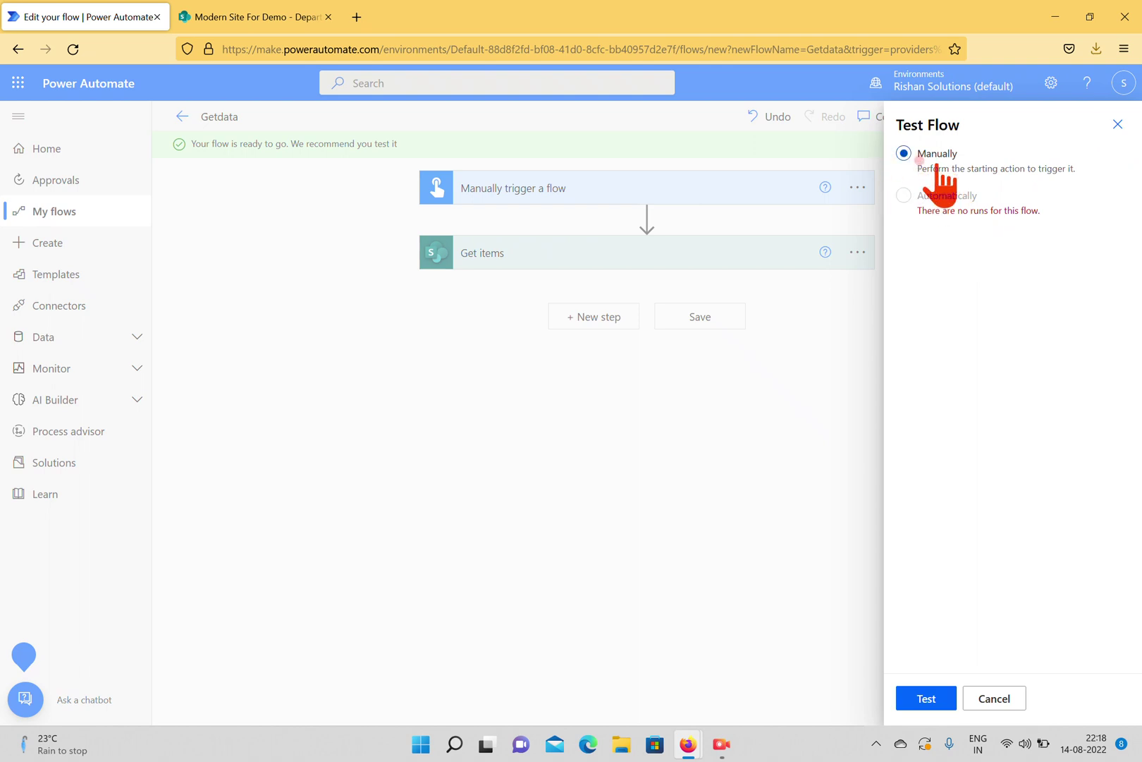
{"action": "left_click", "coordinate": [926, 698]}
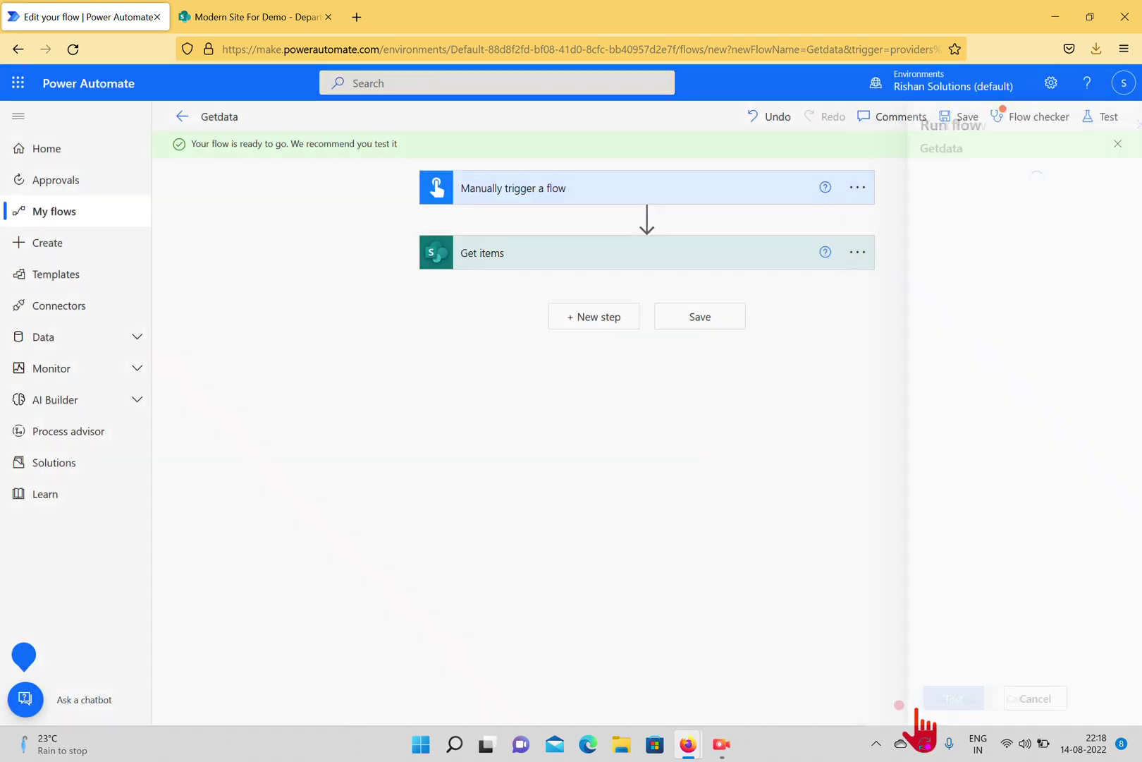
{"action": "left_click", "coordinate": [931, 700]}
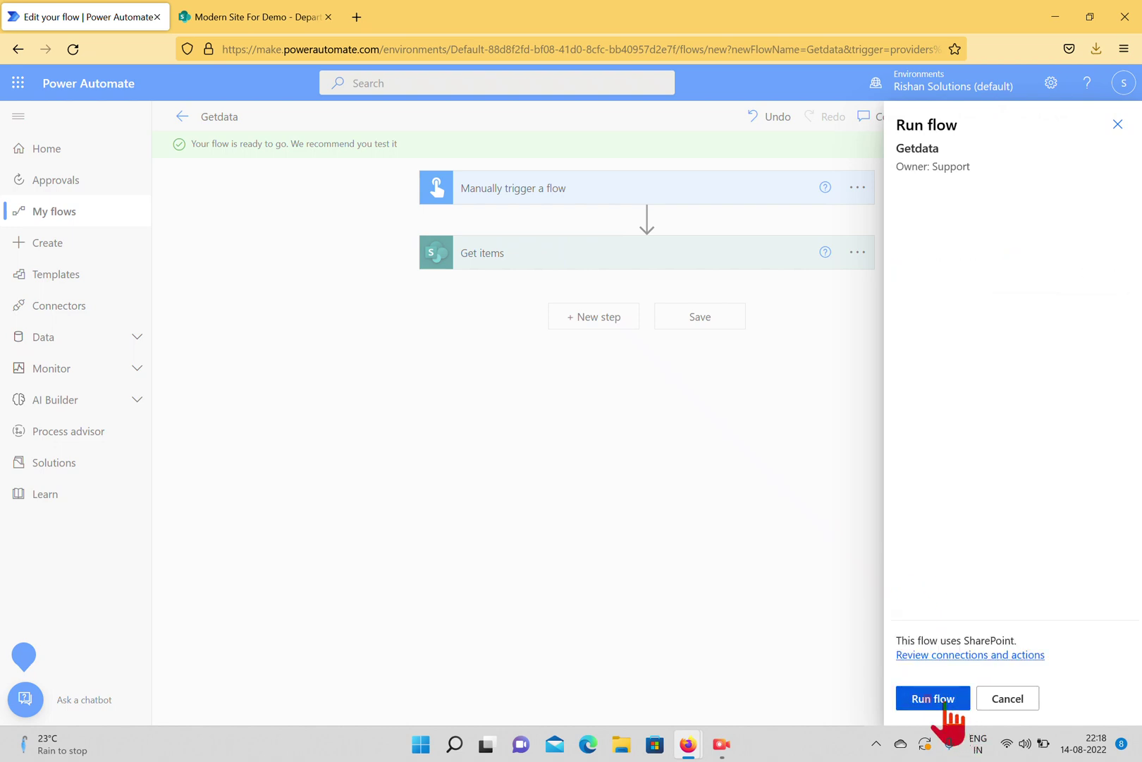
{"action": "left_click", "coordinate": [945, 701]}
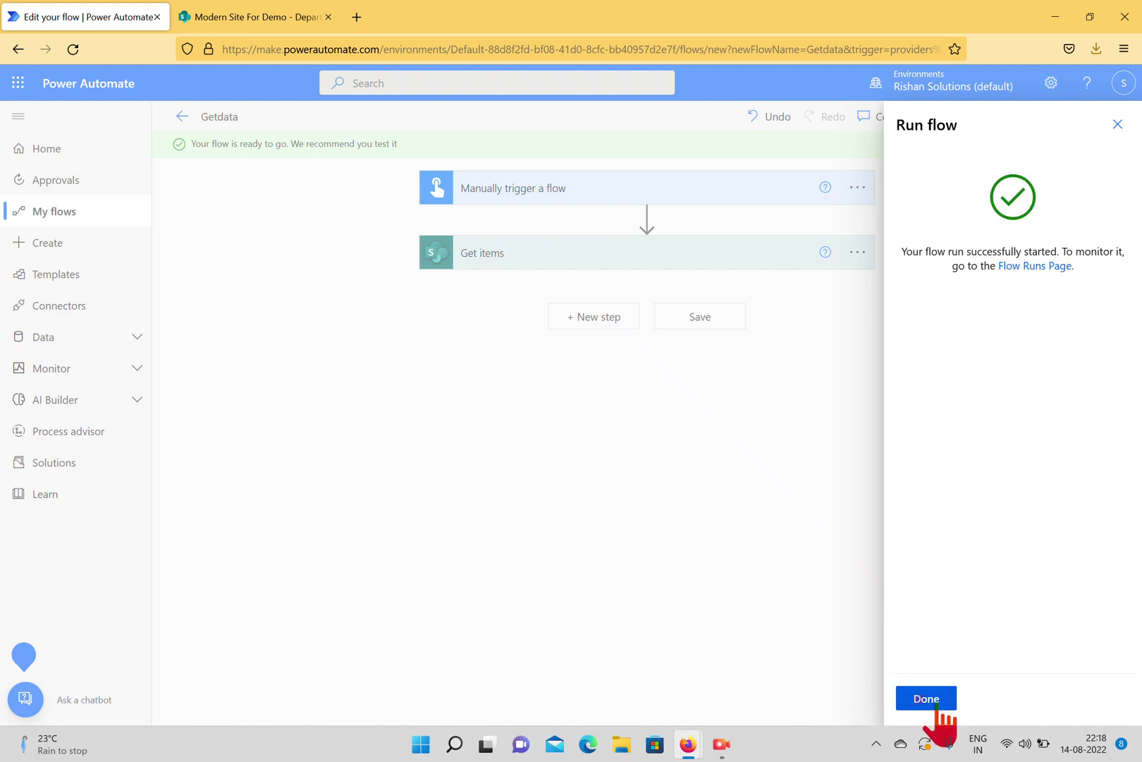
{"action": "left_click", "coordinate": [931, 699]}
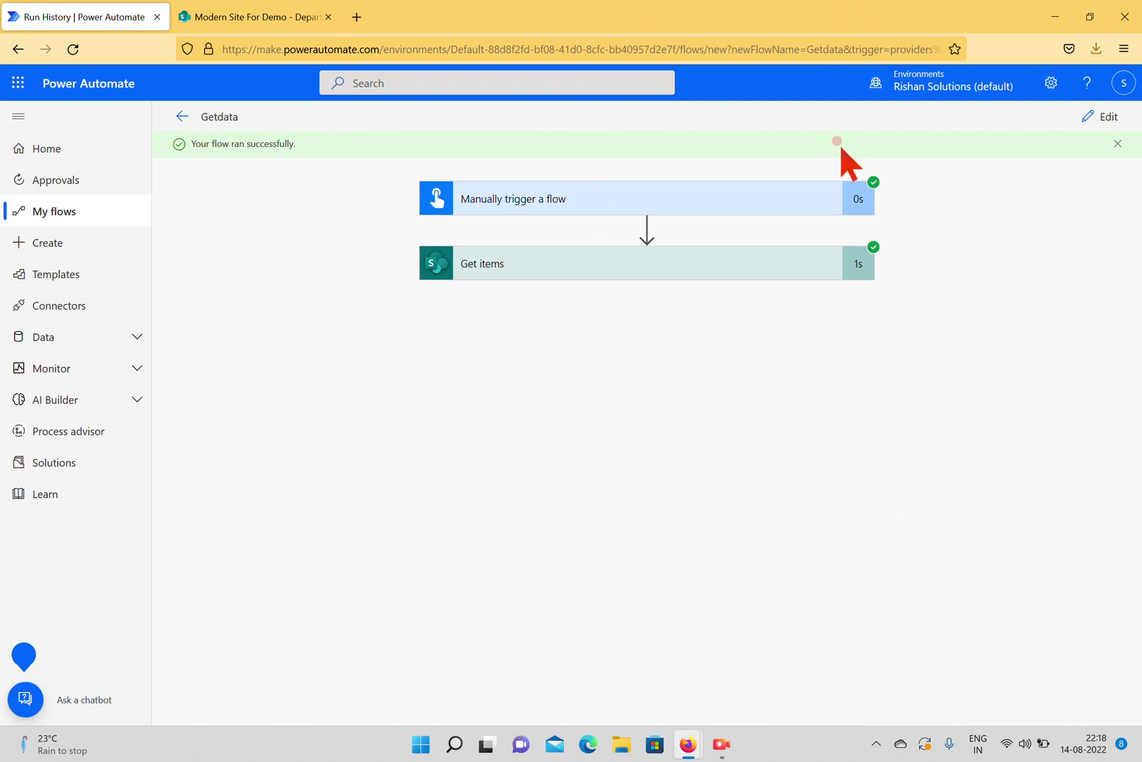
Step: Open the Get items output from the run details and collapse the JSON's headers section, keeping the body values expanded
{"action": "left_click", "coordinate": [649, 264]}
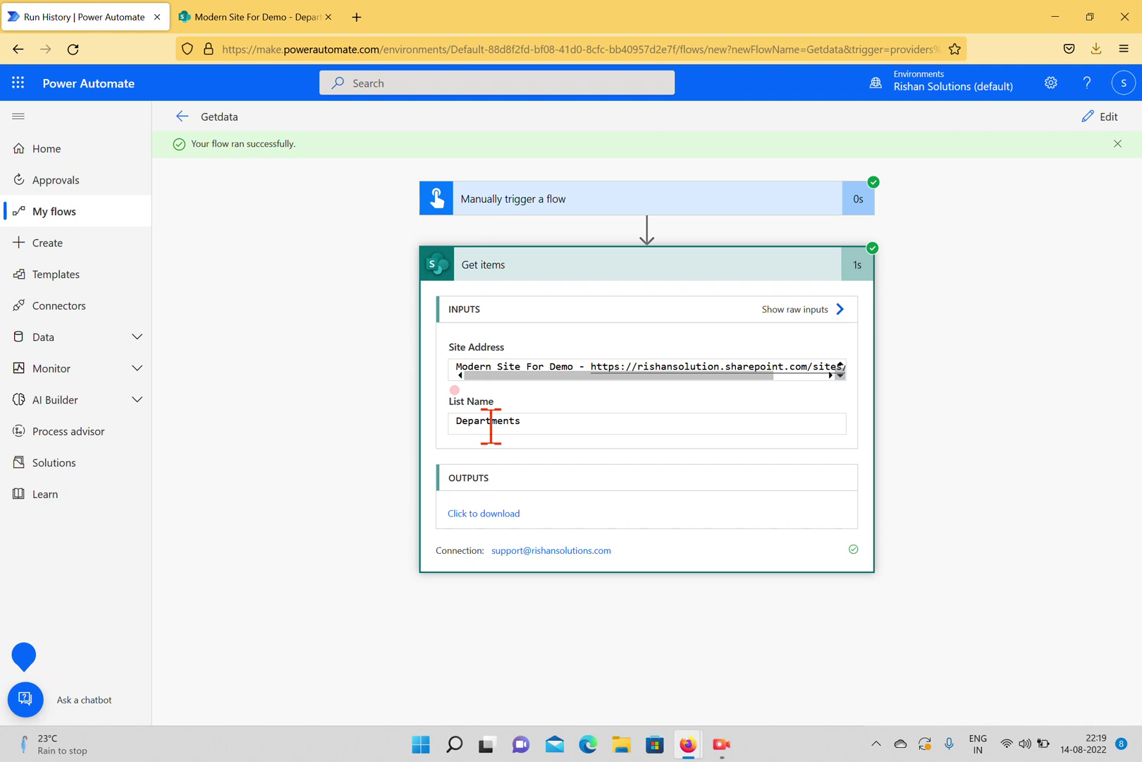
{"action": "left_click", "coordinate": [502, 520]}
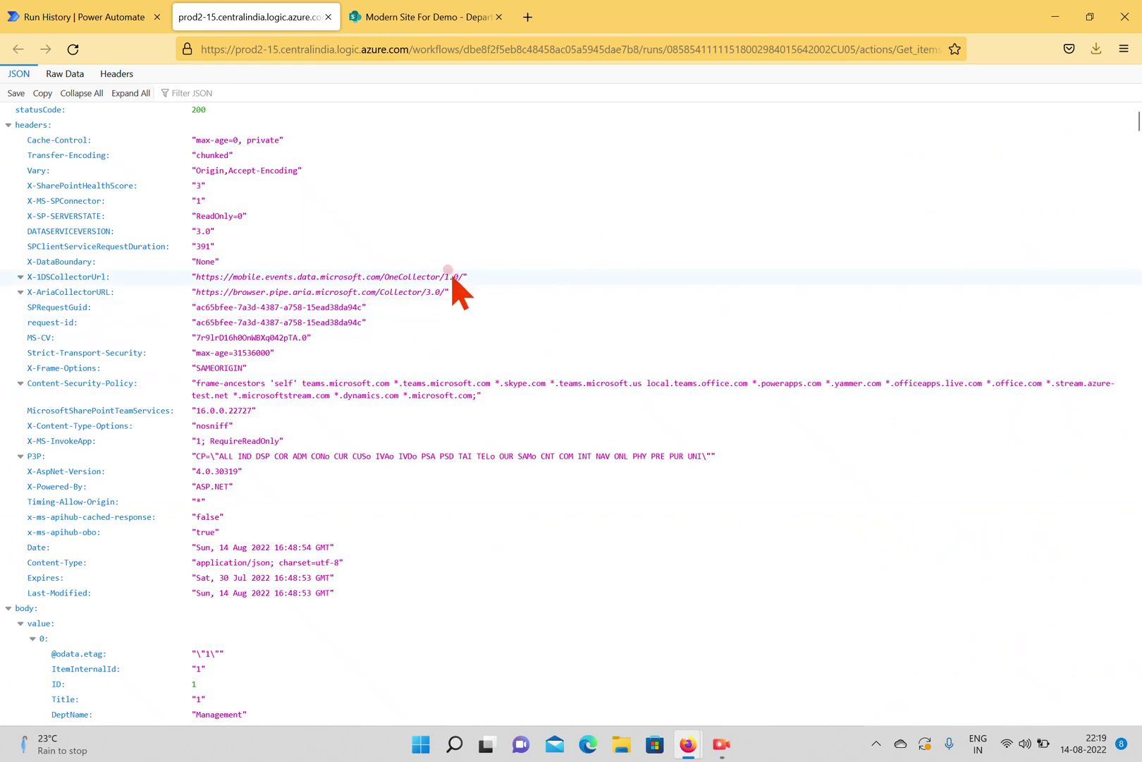
{"action": "left_click", "coordinate": [12, 126]}
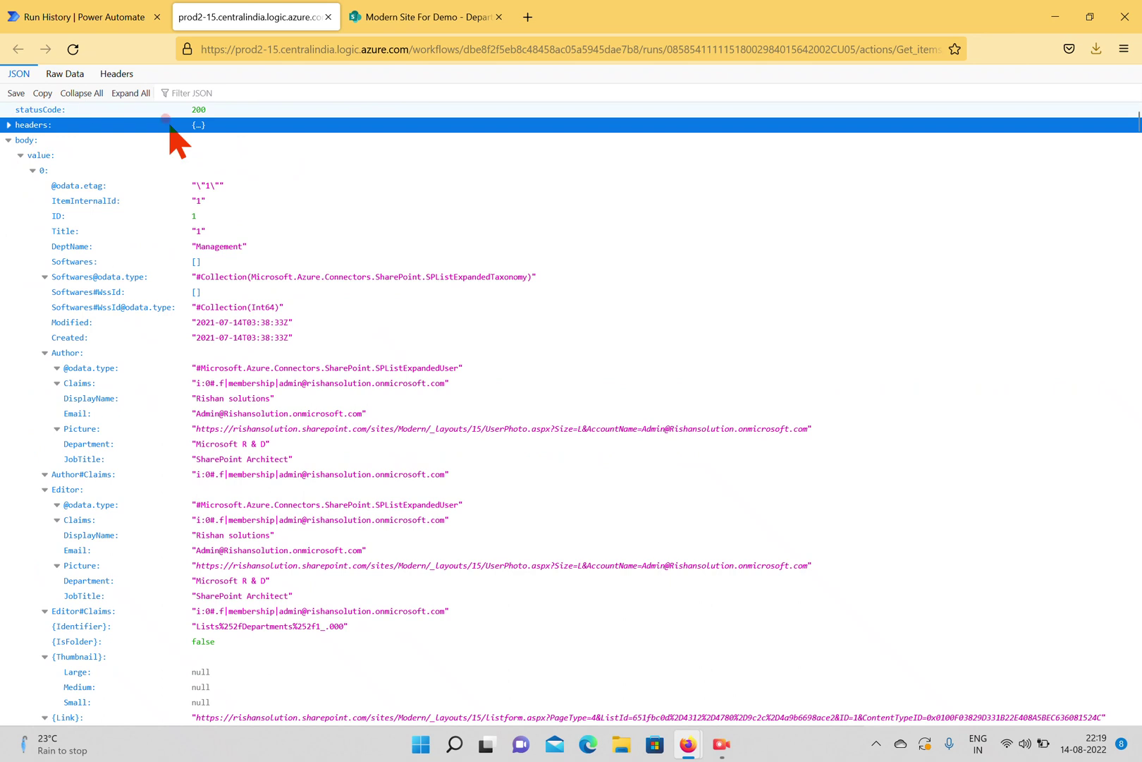
{"action": "left_click", "coordinate": [21, 155]}
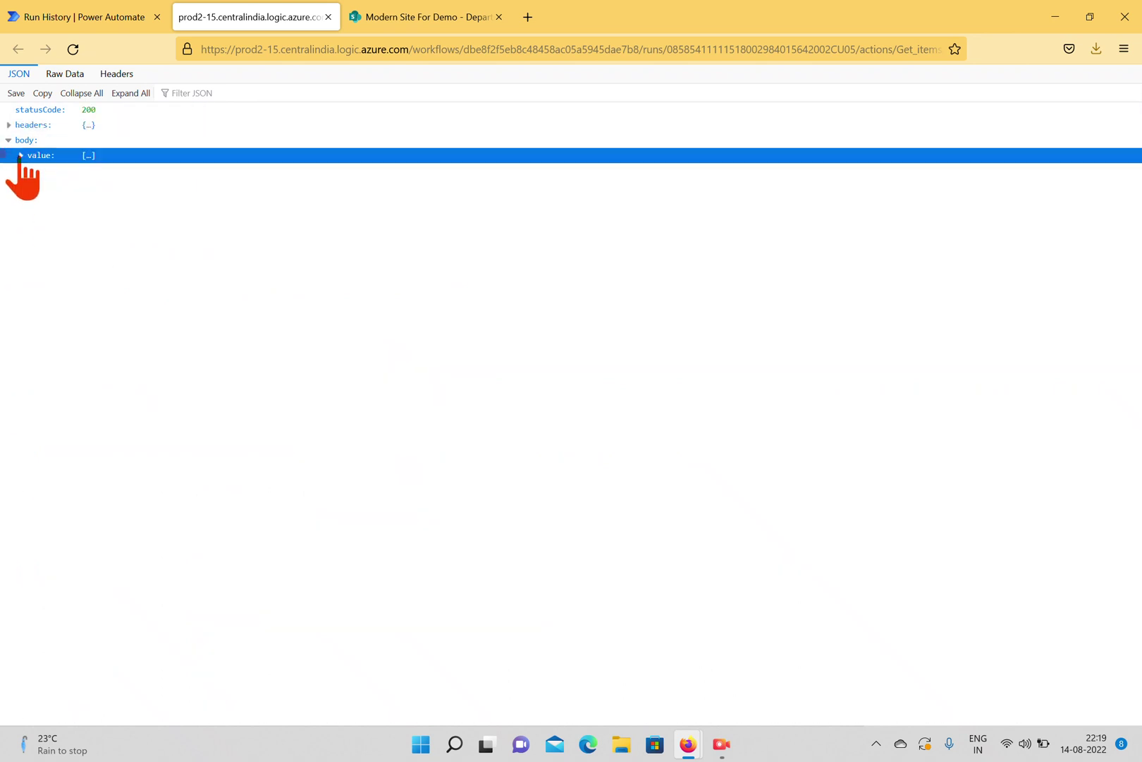
{"action": "left_click", "coordinate": [21, 155]}
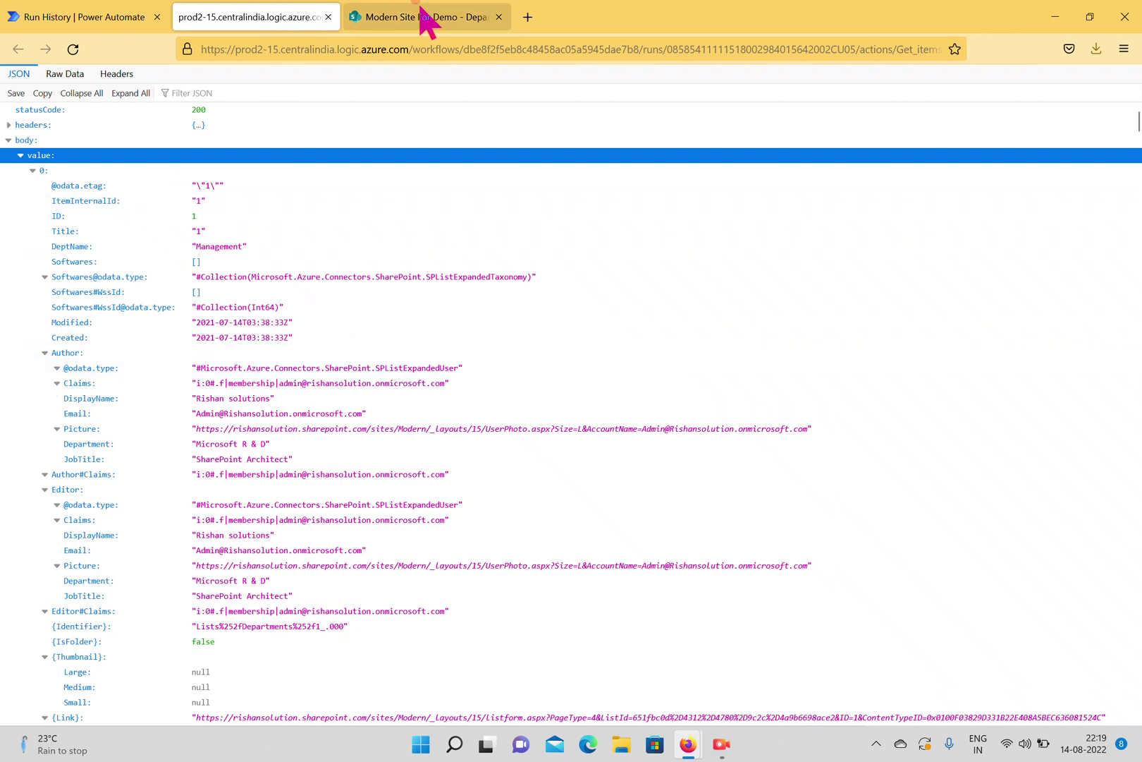
Step: Collapse each returned record from 0 to 23 under the body's value array in the JSON output
{"action": "left_click", "coordinate": [33, 172]}
{"action": "left_click", "coordinate": [32, 186]}
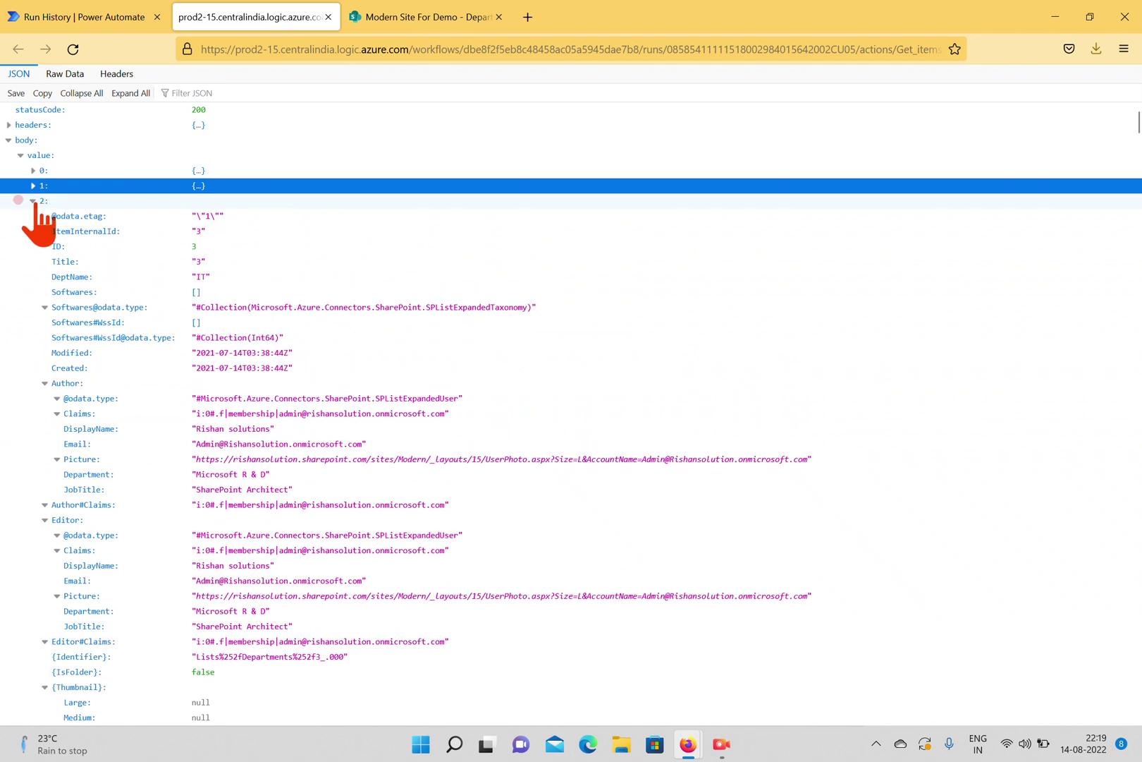
{"action": "left_click", "coordinate": [33, 202]}
{"action": "left_click", "coordinate": [33, 216]}
{"action": "left_click", "coordinate": [33, 231]}
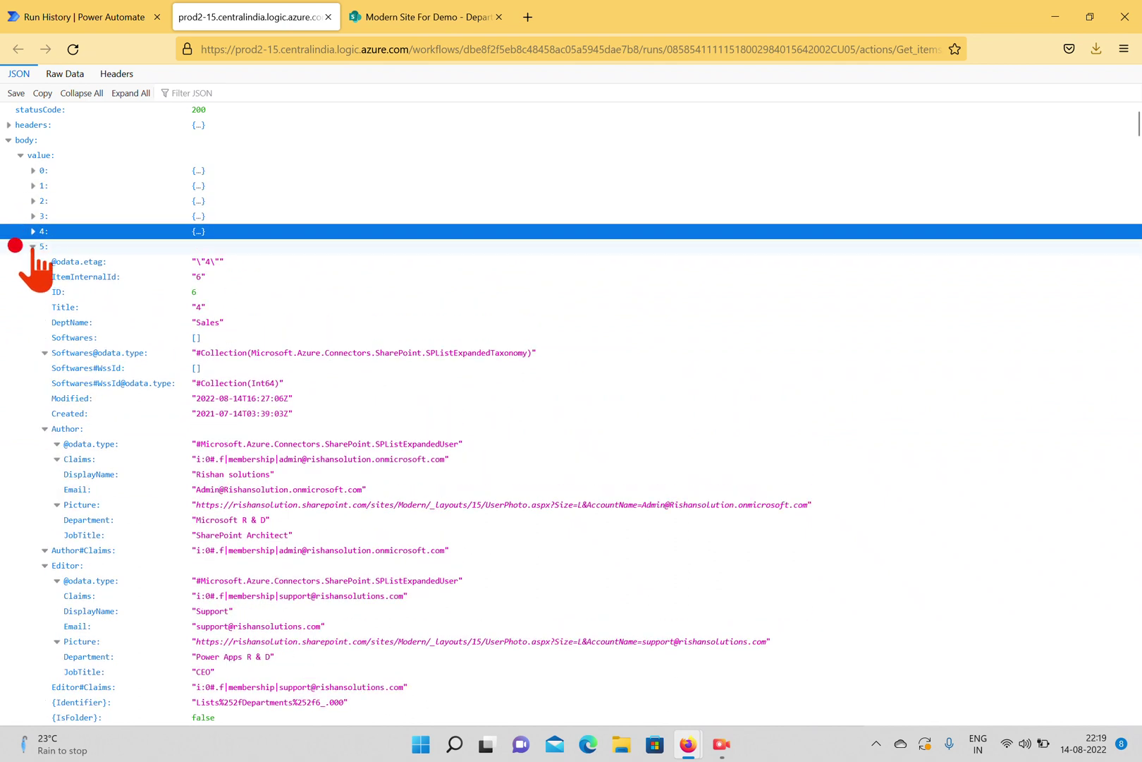
{"action": "left_click", "coordinate": [32, 246]}
{"action": "left_click", "coordinate": [32, 262]}
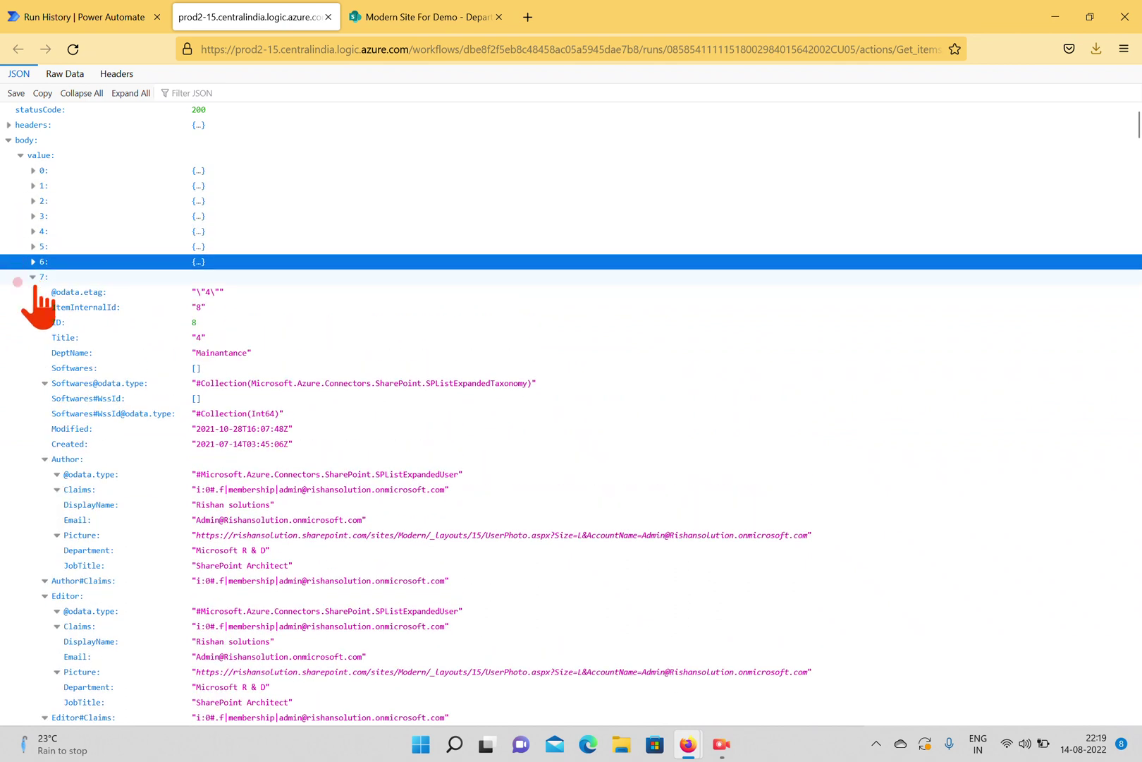
{"action": "left_click", "coordinate": [32, 277]}
{"action": "left_click", "coordinate": [32, 292]}
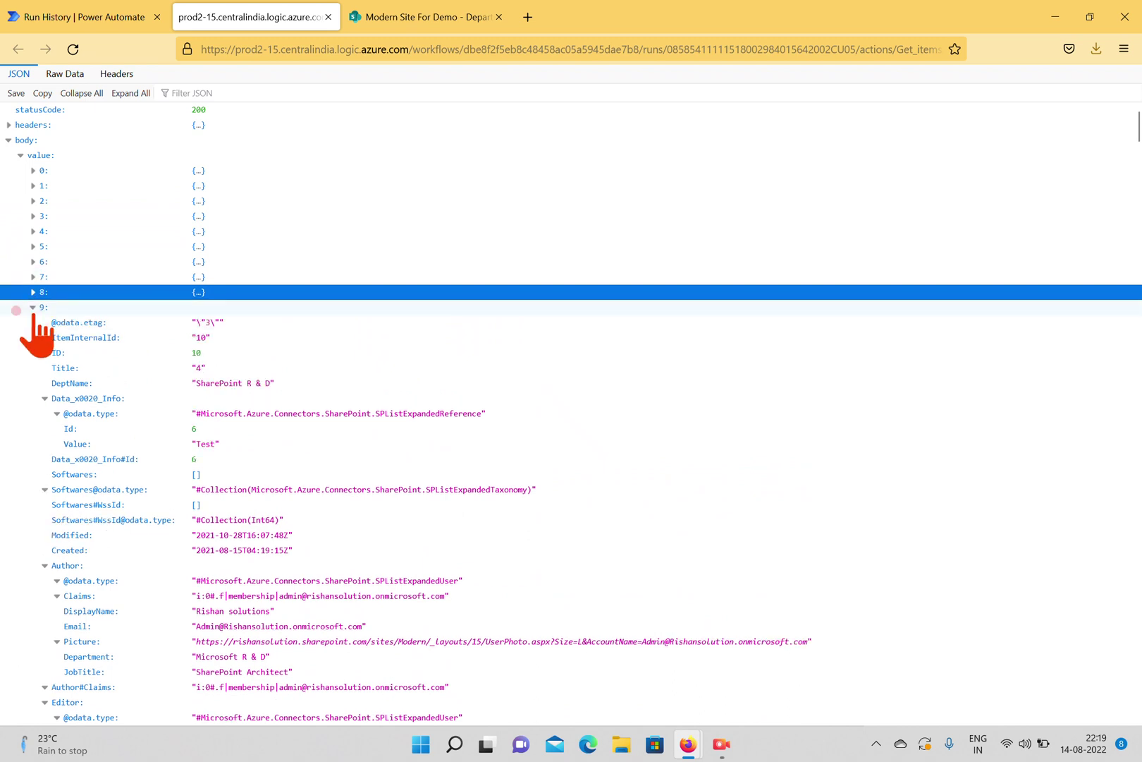
{"action": "left_click", "coordinate": [33, 307]}
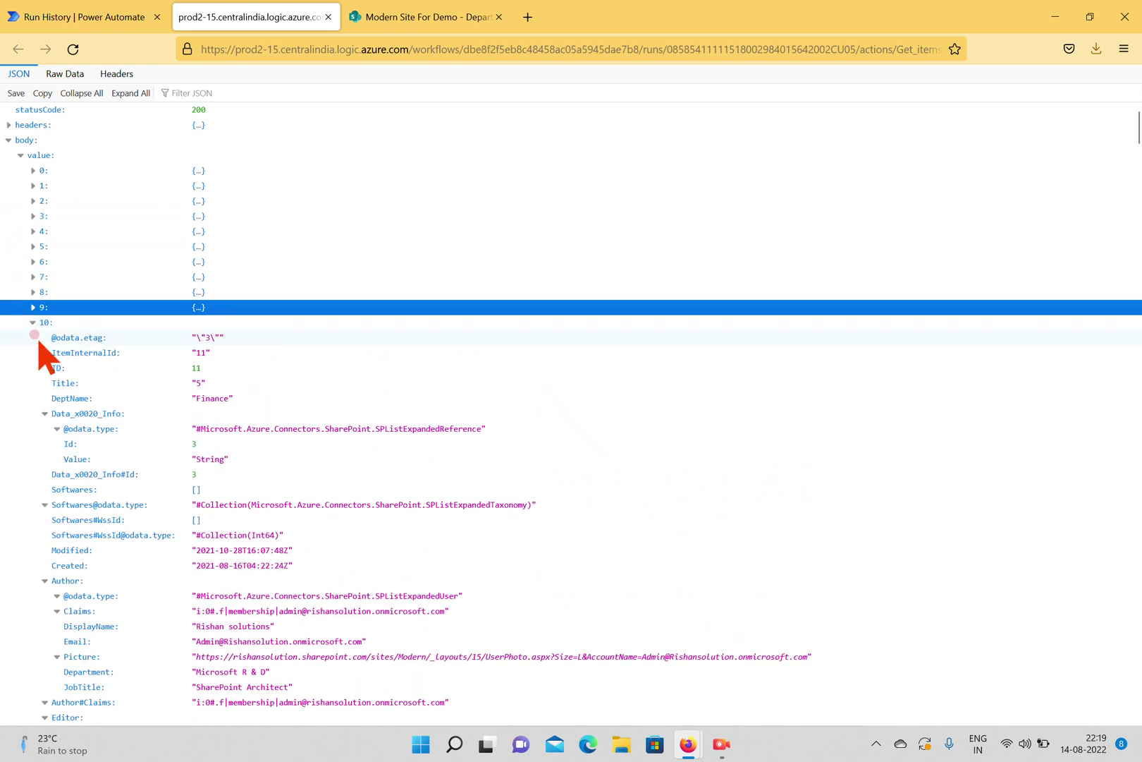
{"action": "left_click", "coordinate": [32, 323]}
{"action": "left_click", "coordinate": [33, 337]}
{"action": "left_click", "coordinate": [33, 352]}
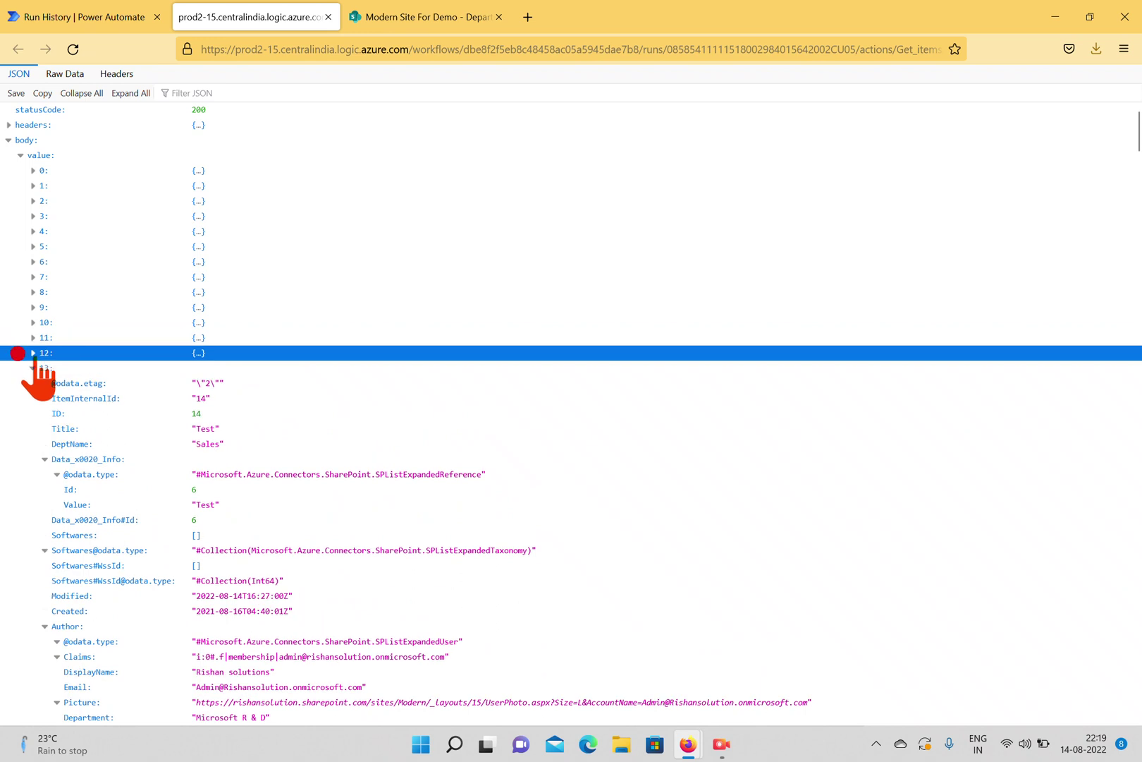
{"action": "left_click", "coordinate": [33, 367]}
{"action": "left_click", "coordinate": [33, 383]}
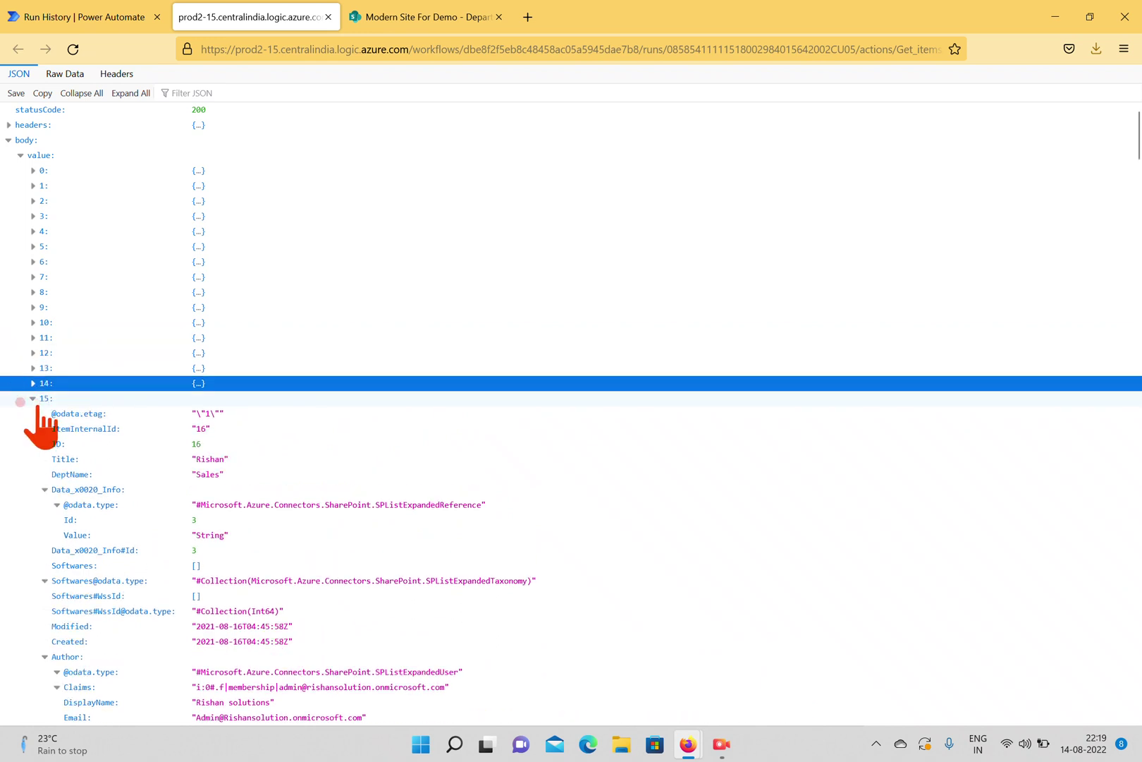
{"action": "left_click", "coordinate": [32, 397]}
{"action": "left_click", "coordinate": [33, 413]}
{"action": "left_click", "coordinate": [32, 428]}
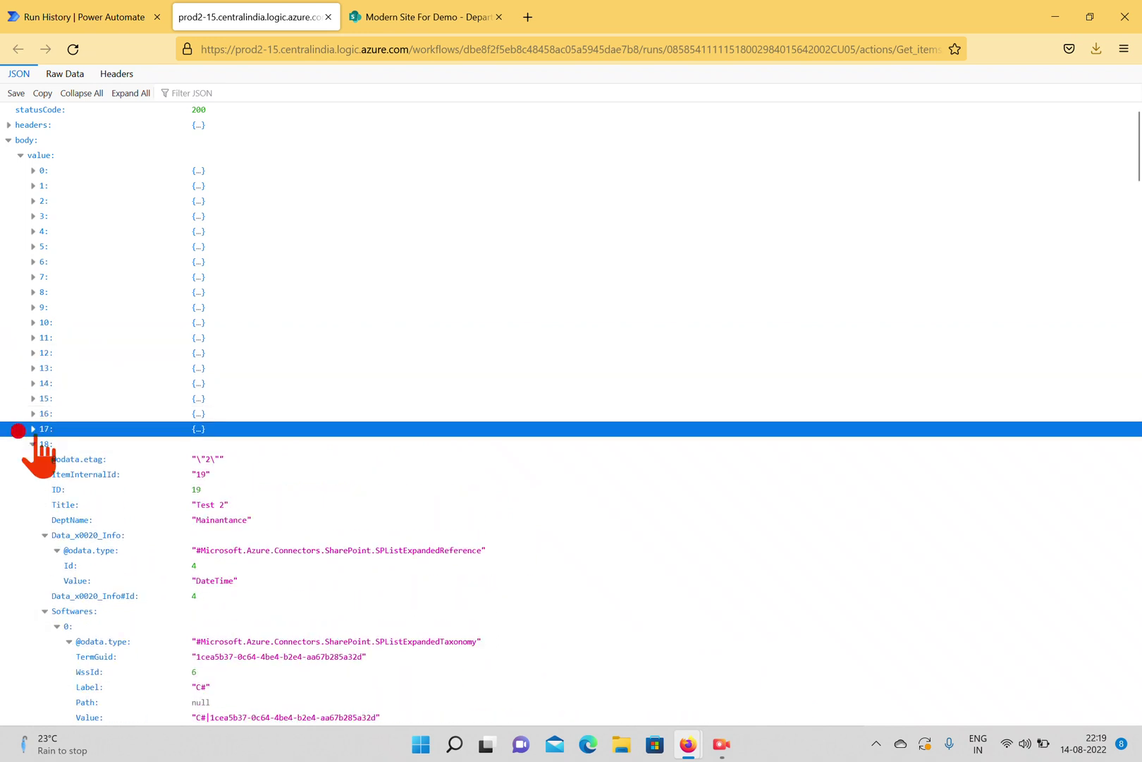
{"action": "left_click", "coordinate": [32, 443]}
{"action": "left_click", "coordinate": [33, 459]}
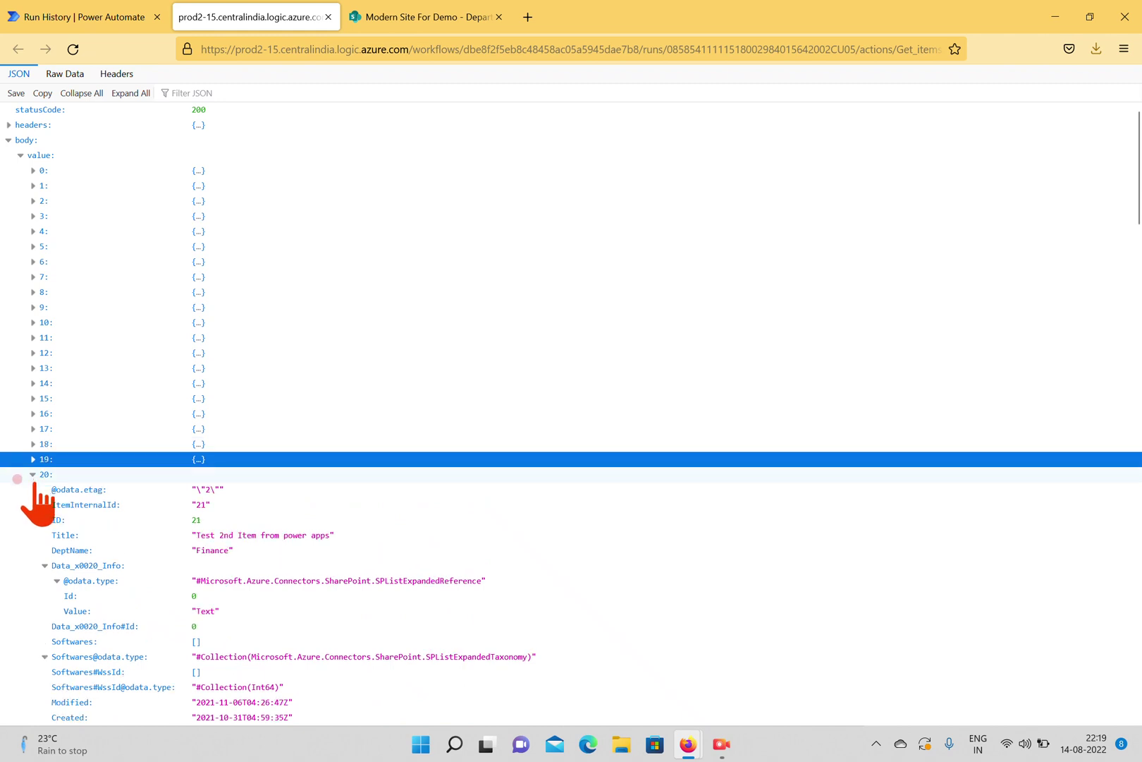
{"action": "left_click", "coordinate": [32, 474]}
{"action": "left_click", "coordinate": [33, 489]}
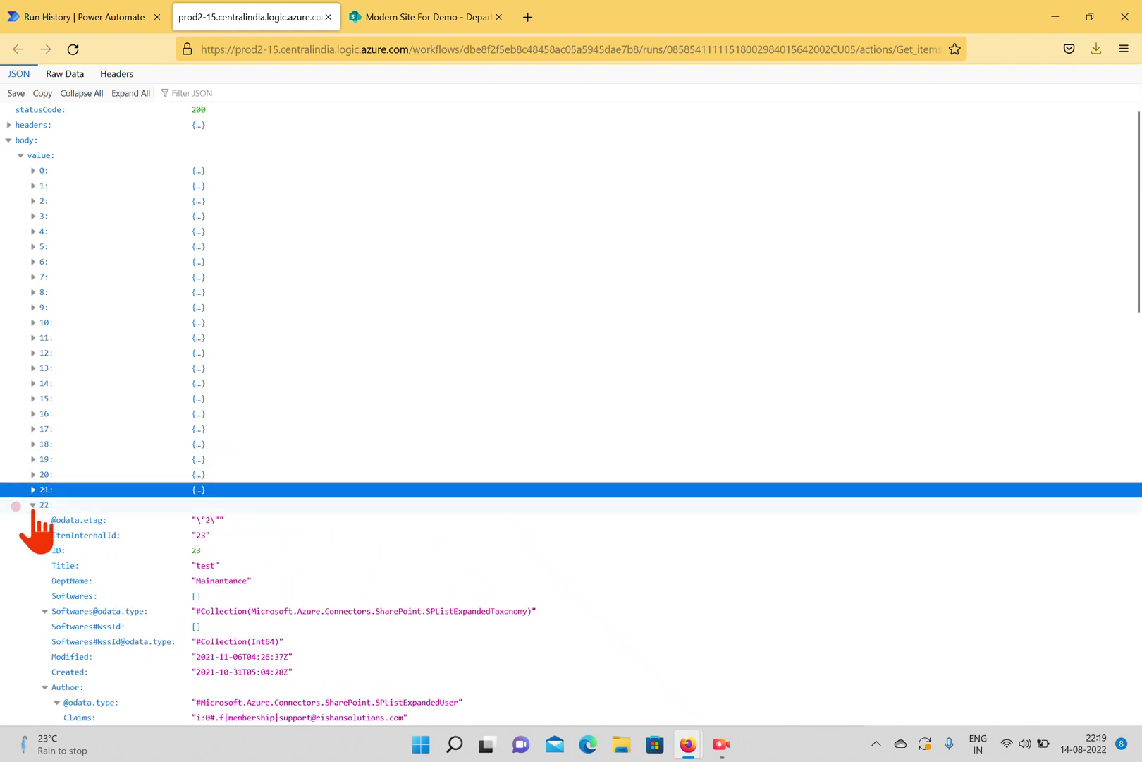
{"action": "left_click", "coordinate": [33, 505]}
{"action": "left_click", "coordinate": [32, 520]}
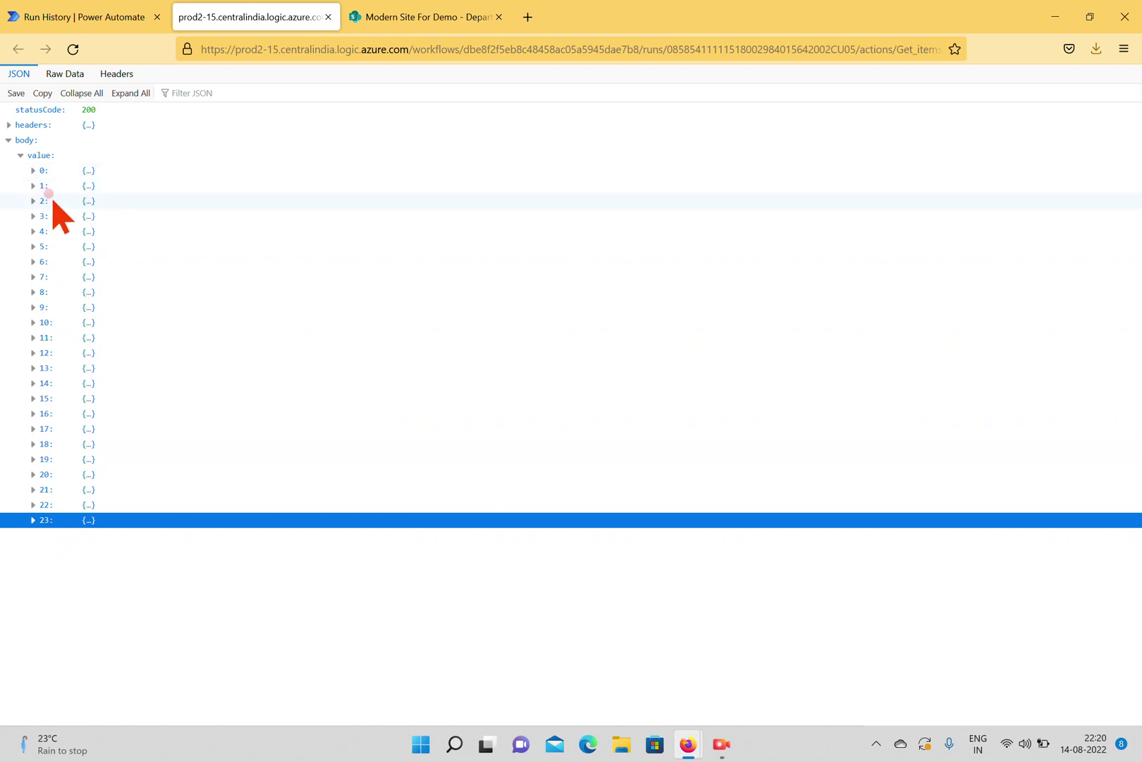
Step: Expand record 0 to examine its fields, collapsing its Author, Editor, Editor#Claims, Thumbnail and Link entries
{"action": "left_click", "coordinate": [33, 170]}
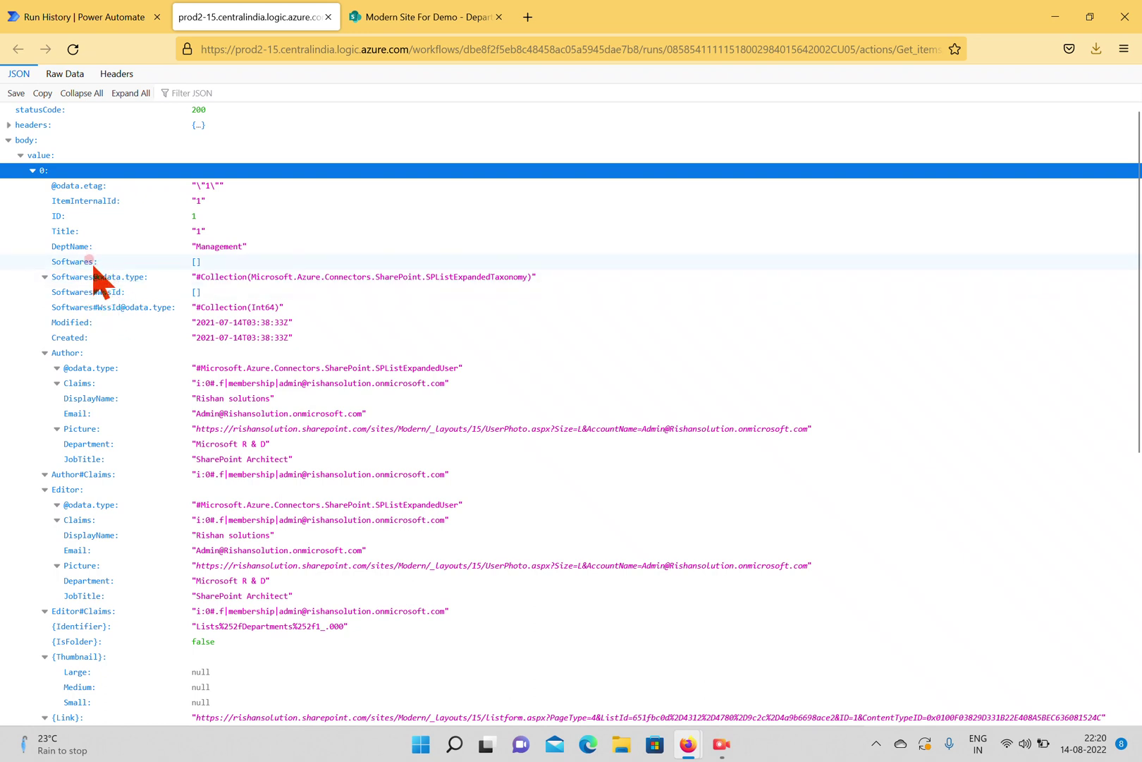
{"action": "left_click", "coordinate": [40, 352]}
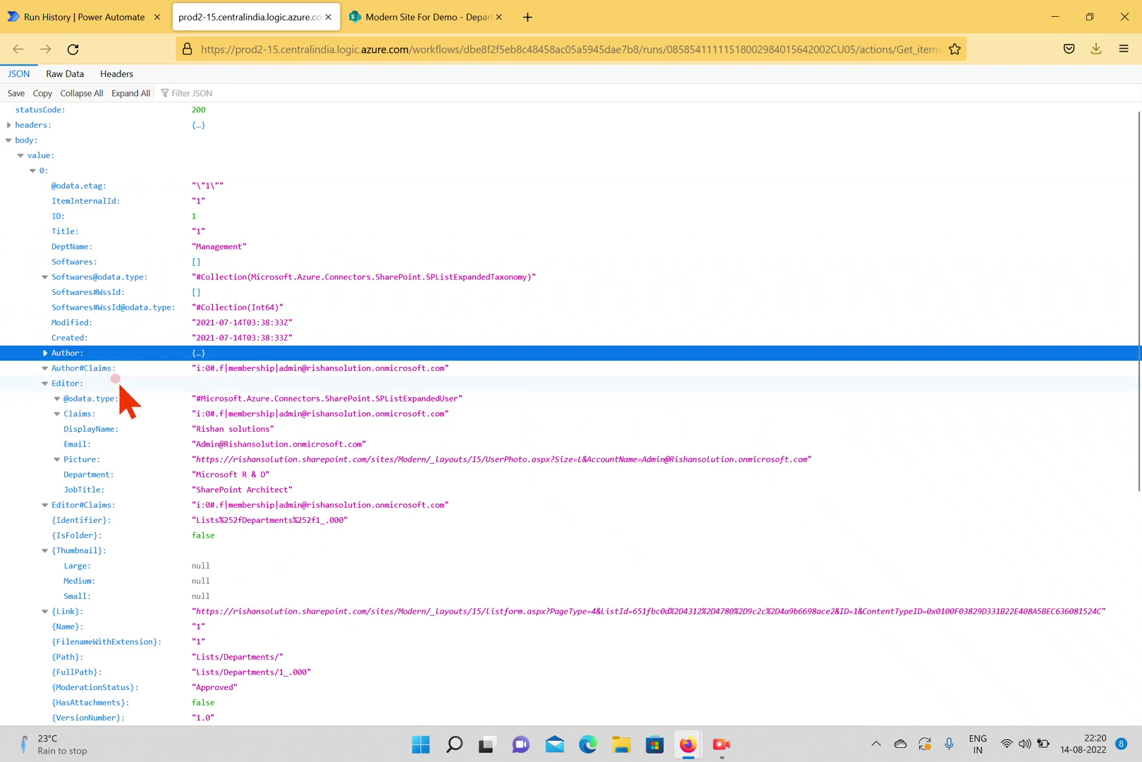
{"action": "left_click", "coordinate": [45, 383]}
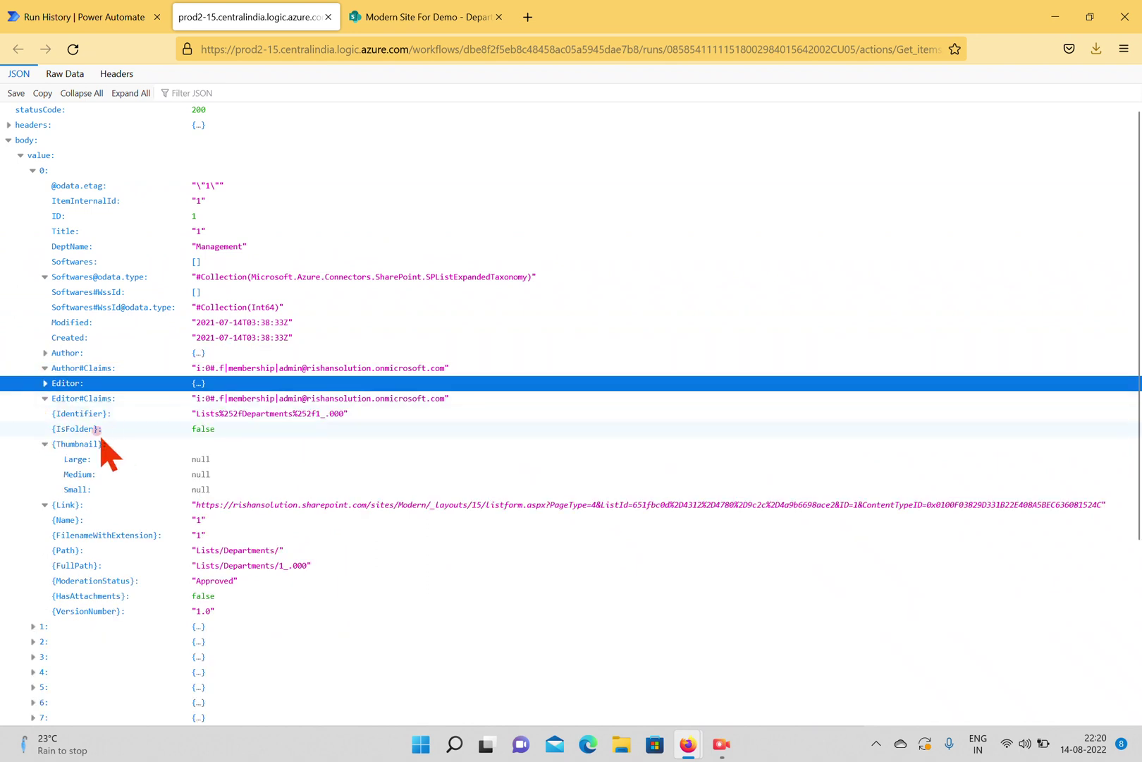
{"action": "left_click", "coordinate": [45, 398]}
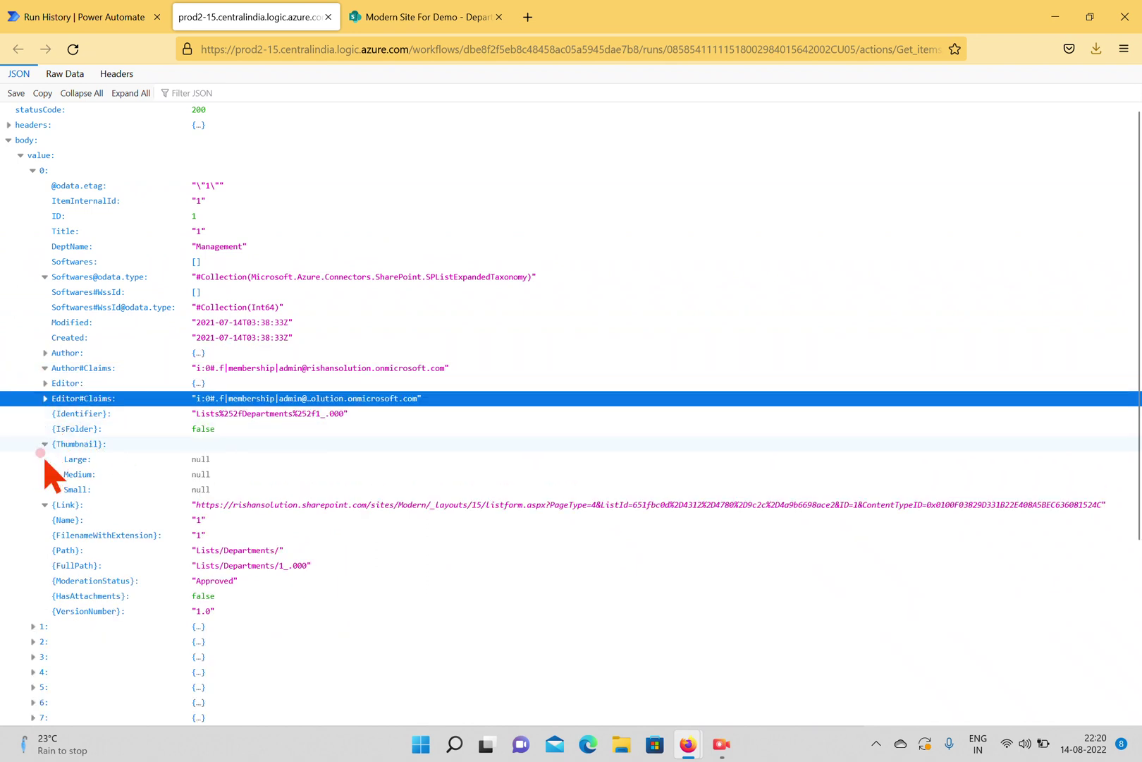
{"action": "left_click", "coordinate": [45, 445]}
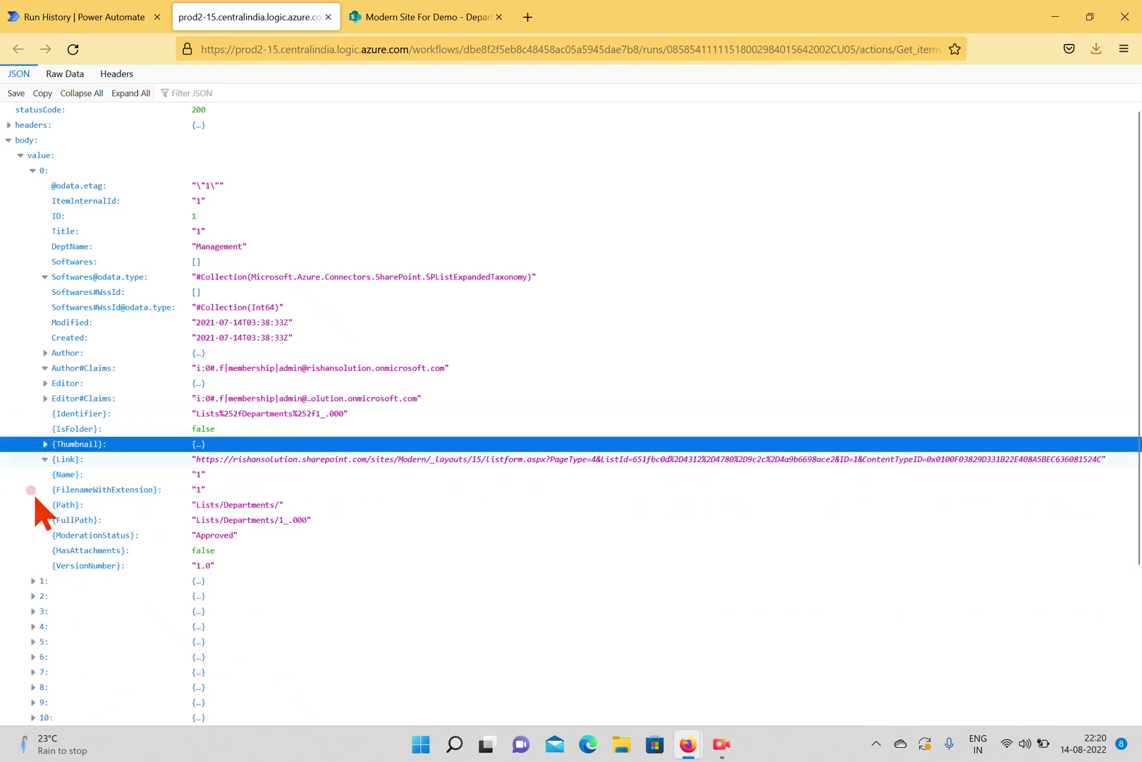
{"action": "left_click", "coordinate": [45, 459]}
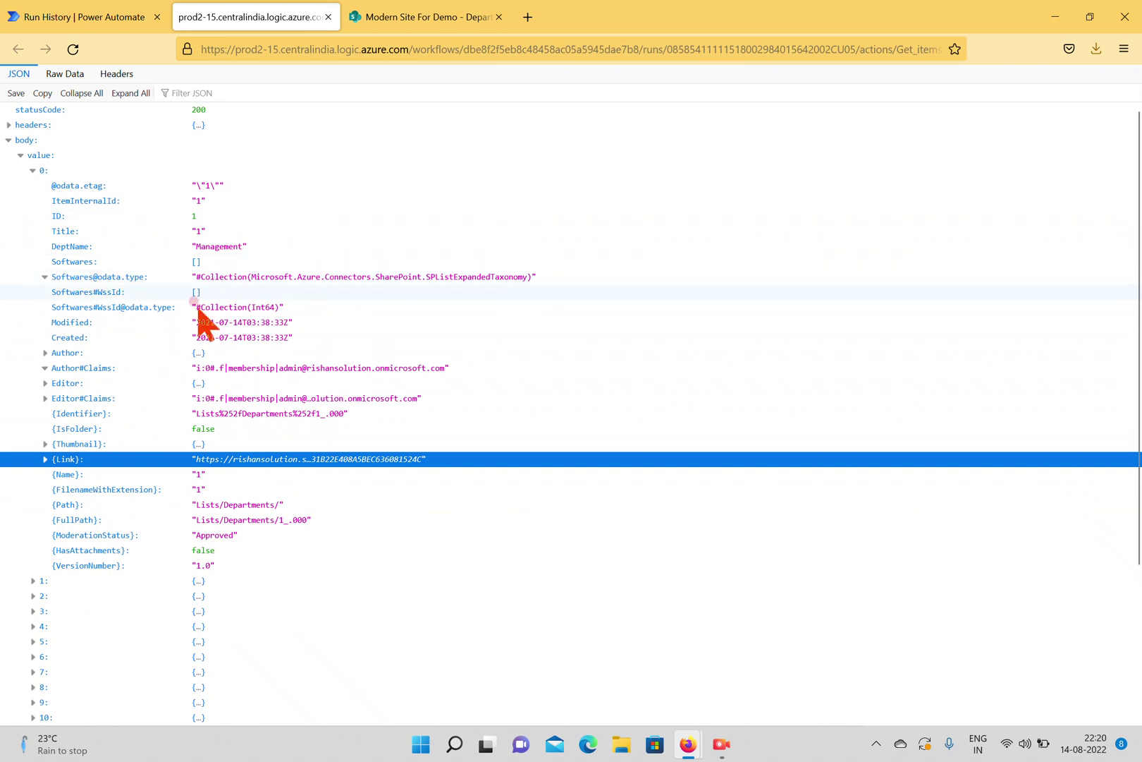
Step: Glance at the Departments list in its browser tab, return to the JSON output, and collapse record 0
{"action": "left_click", "coordinate": [440, 17]}
{"action": "left_click", "coordinate": [289, 19]}
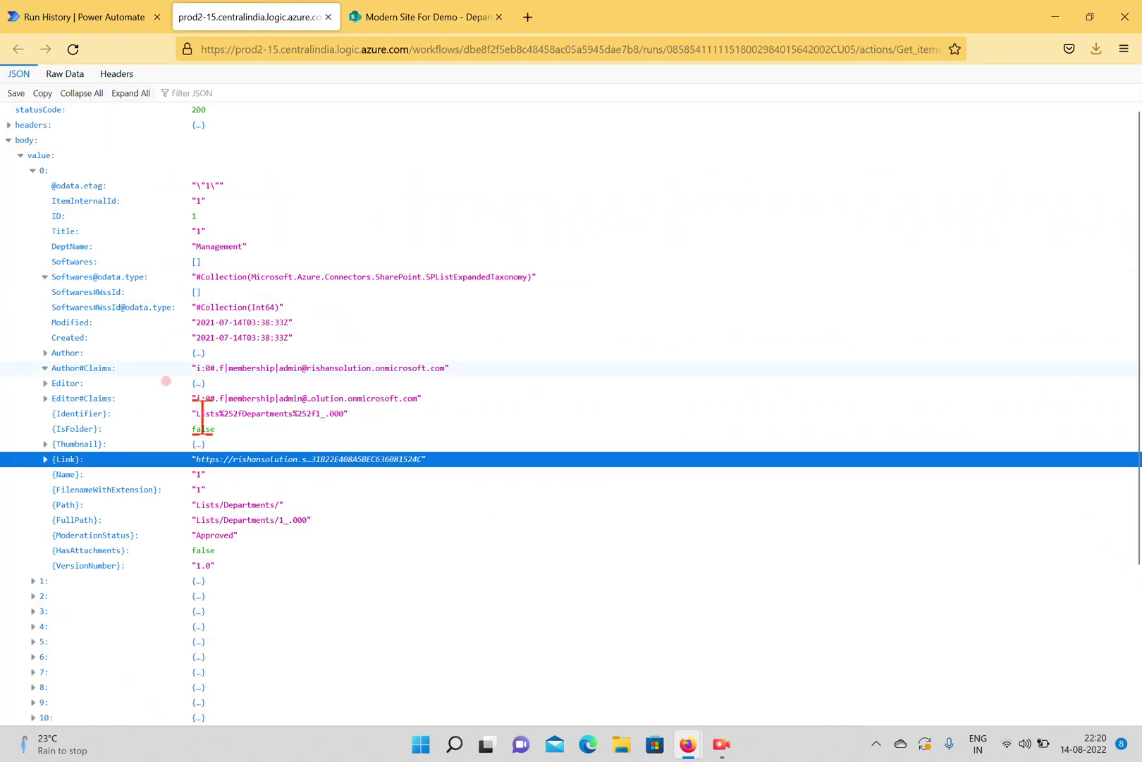
{"action": "left_click", "coordinate": [18, 170]}
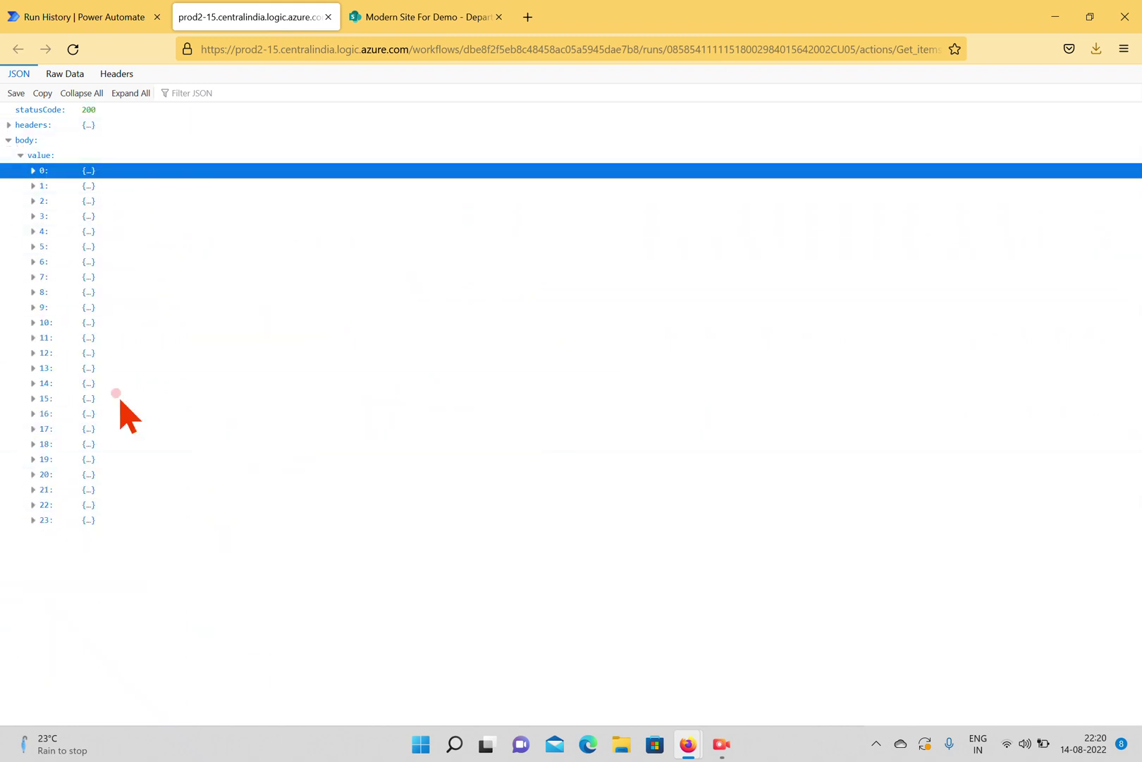
Step: Revisit the flow's run details and look through the Departments list items in SharePoint to compare them with the output
{"action": "left_click", "coordinate": [42, 19]}
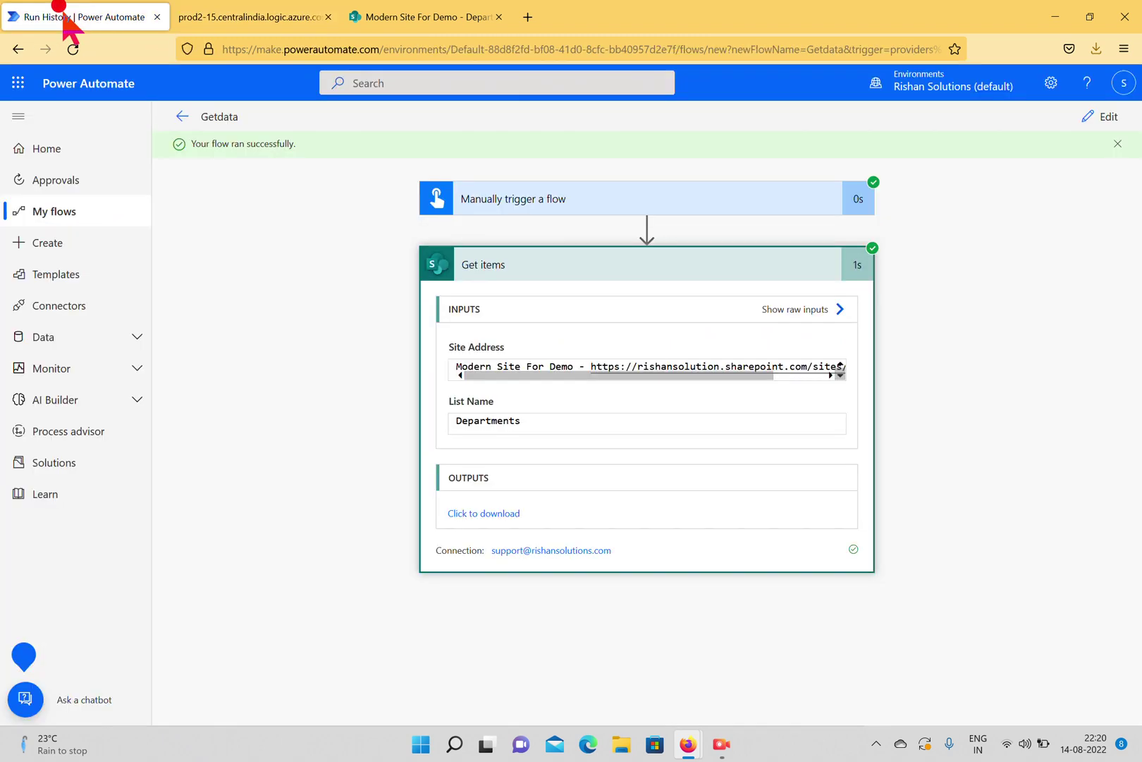
{"action": "left_click", "coordinate": [384, 18]}
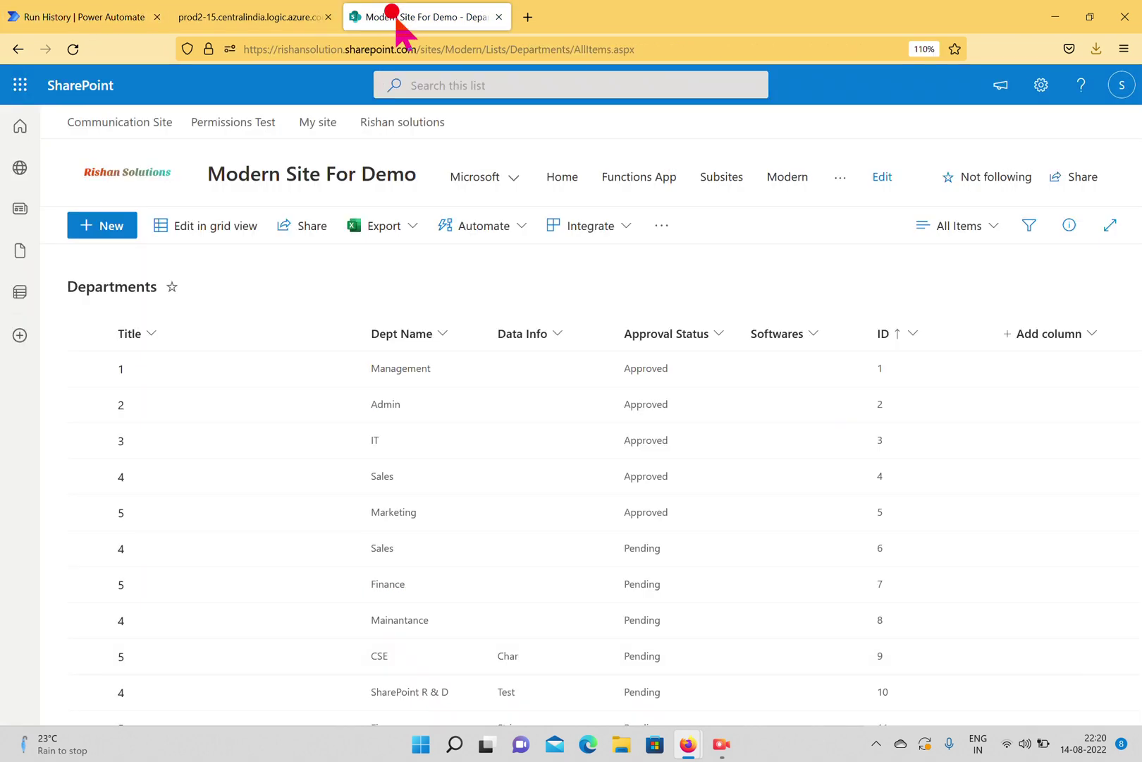
{"action": "scroll", "coordinate": [357, 473], "scroll_direction": "down", "scroll_amount": 4}
{"action": "scroll", "coordinate": [467, 497], "scroll_direction": "down", "scroll_amount": 3}
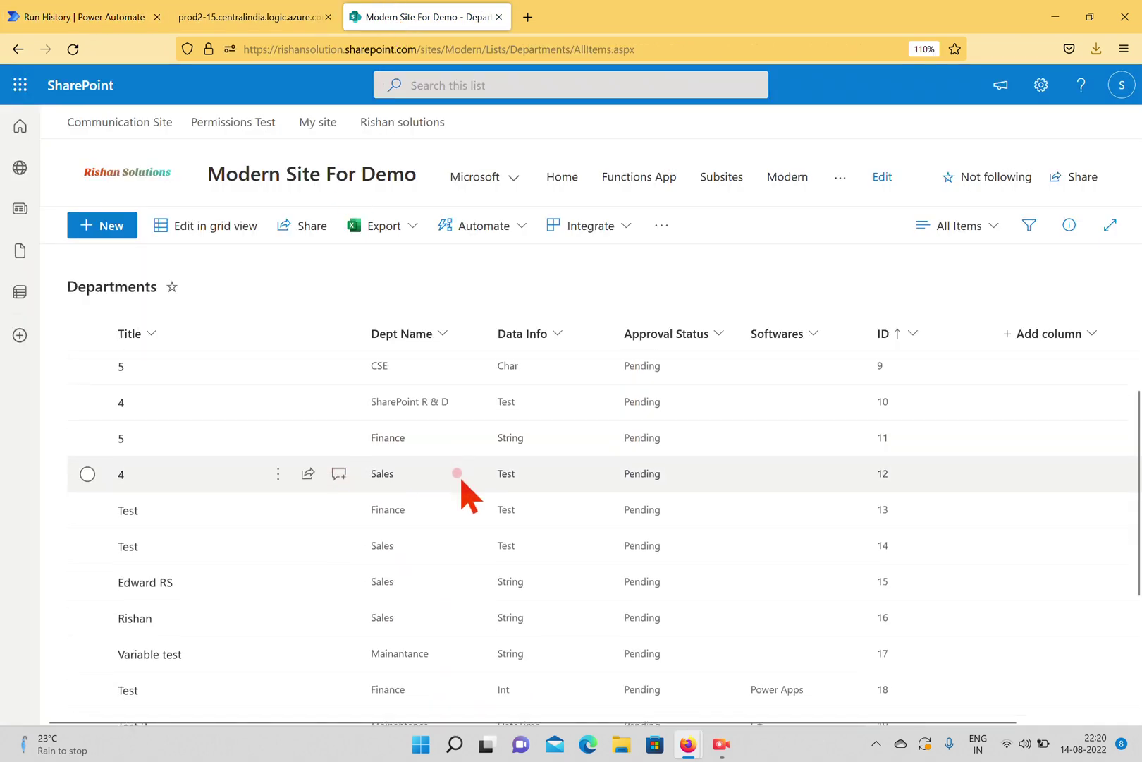
{"action": "scroll", "coordinate": [438, 479], "scroll_direction": "up", "scroll_amount": 2}
{"action": "scroll", "coordinate": [416, 433], "scroll_direction": "up", "scroll_amount": 2}
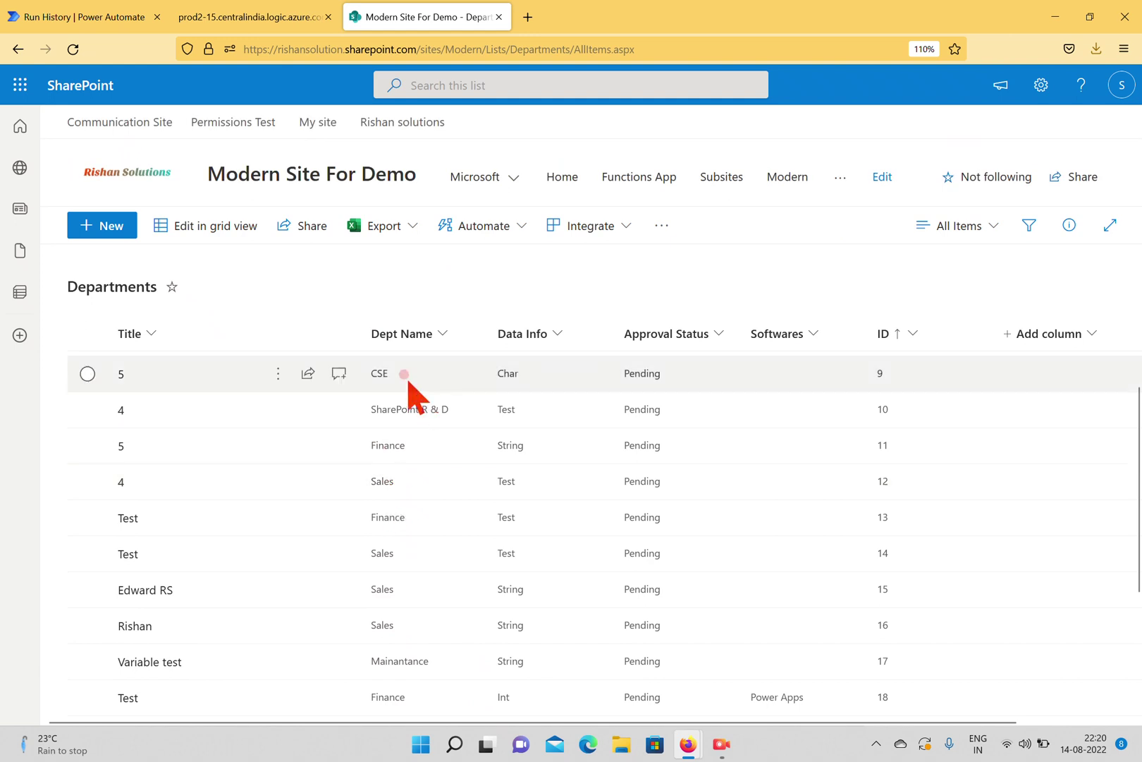
Step: Return to the Getdata flow, open it for editing, and show the advanced options of the Get items action
{"action": "left_click", "coordinate": [86, 20]}
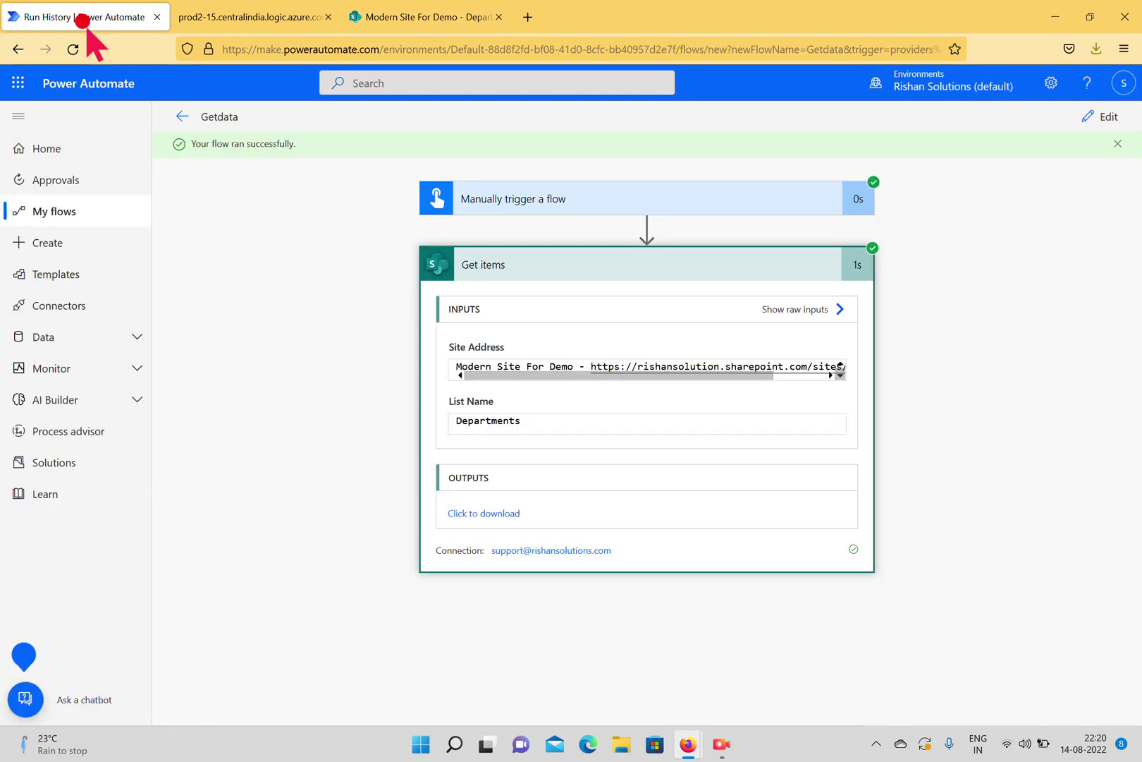
{"action": "left_click", "coordinate": [1104, 116]}
{"action": "left_click", "coordinate": [608, 226]}
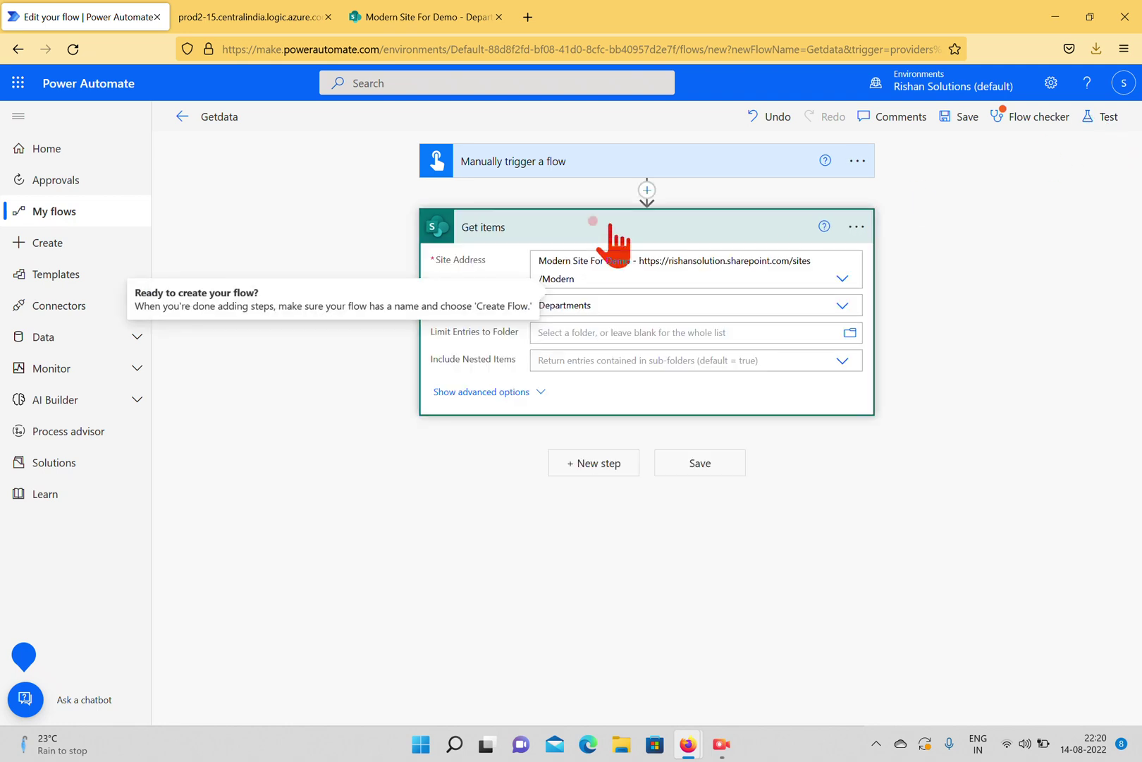
{"action": "left_click", "coordinate": [529, 392]}
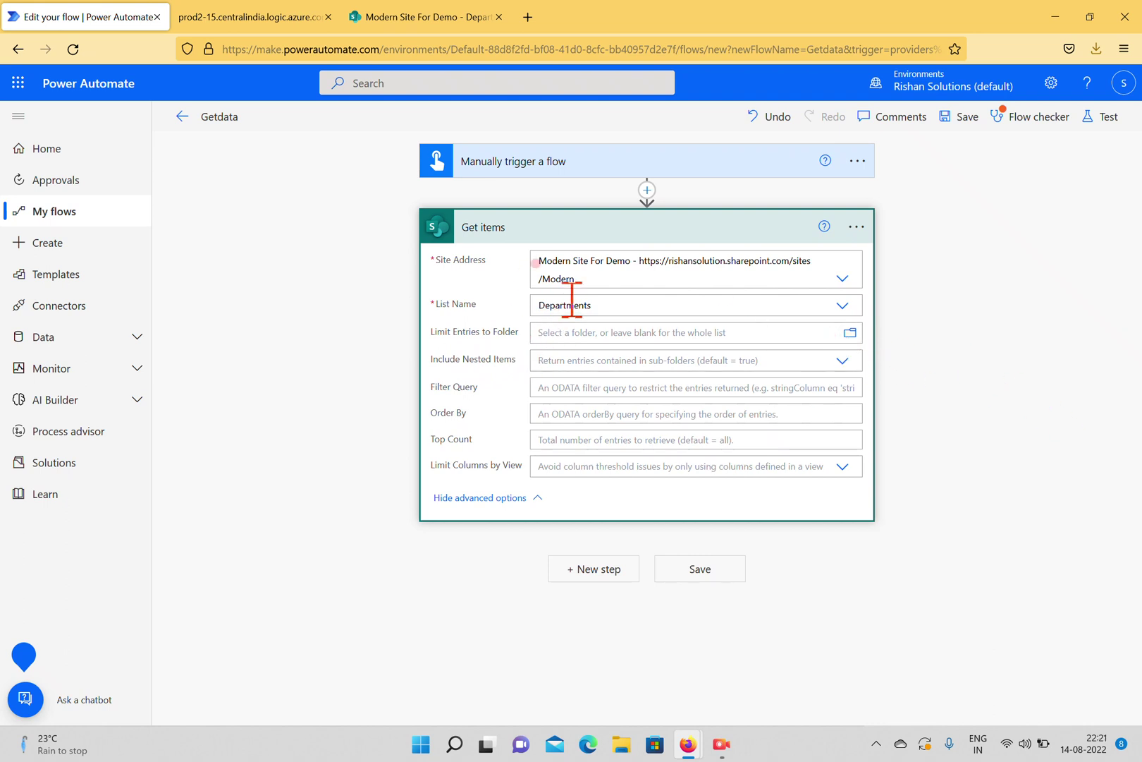
Step: Look through the folders offered for limiting entries, and set the Get items Top Count to 10
{"action": "left_click", "coordinate": [850, 332]}
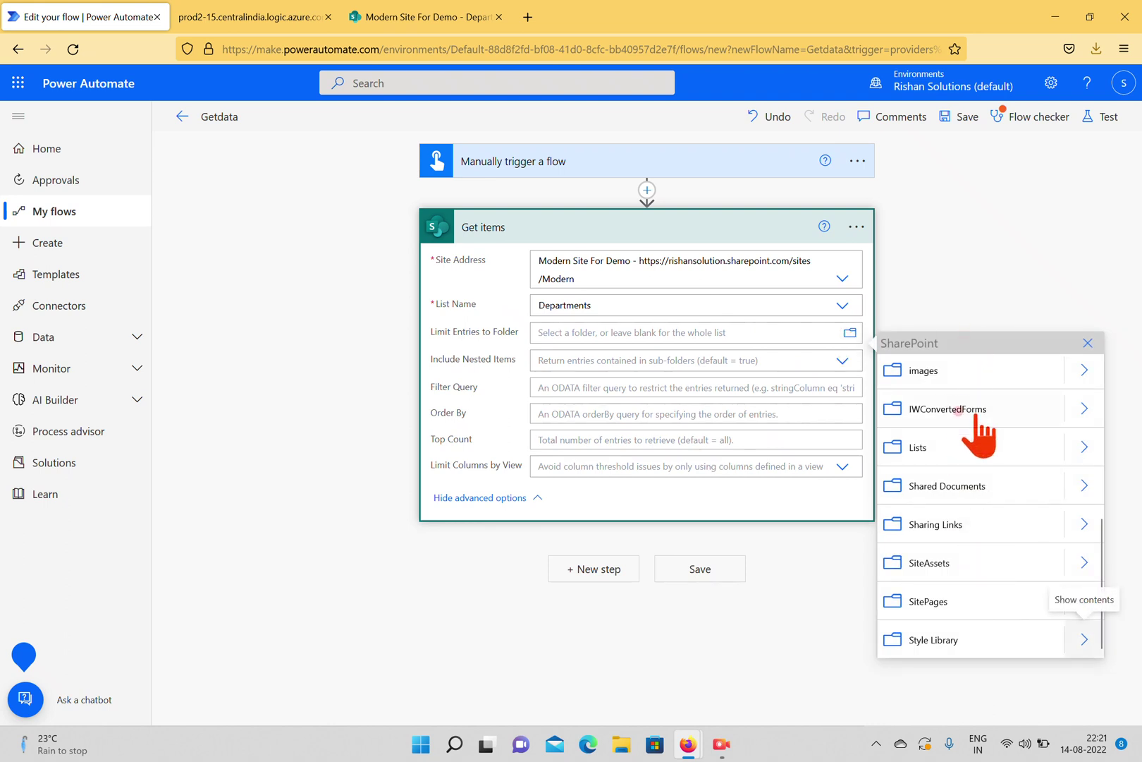
{"action": "left_click", "coordinate": [992, 264]}
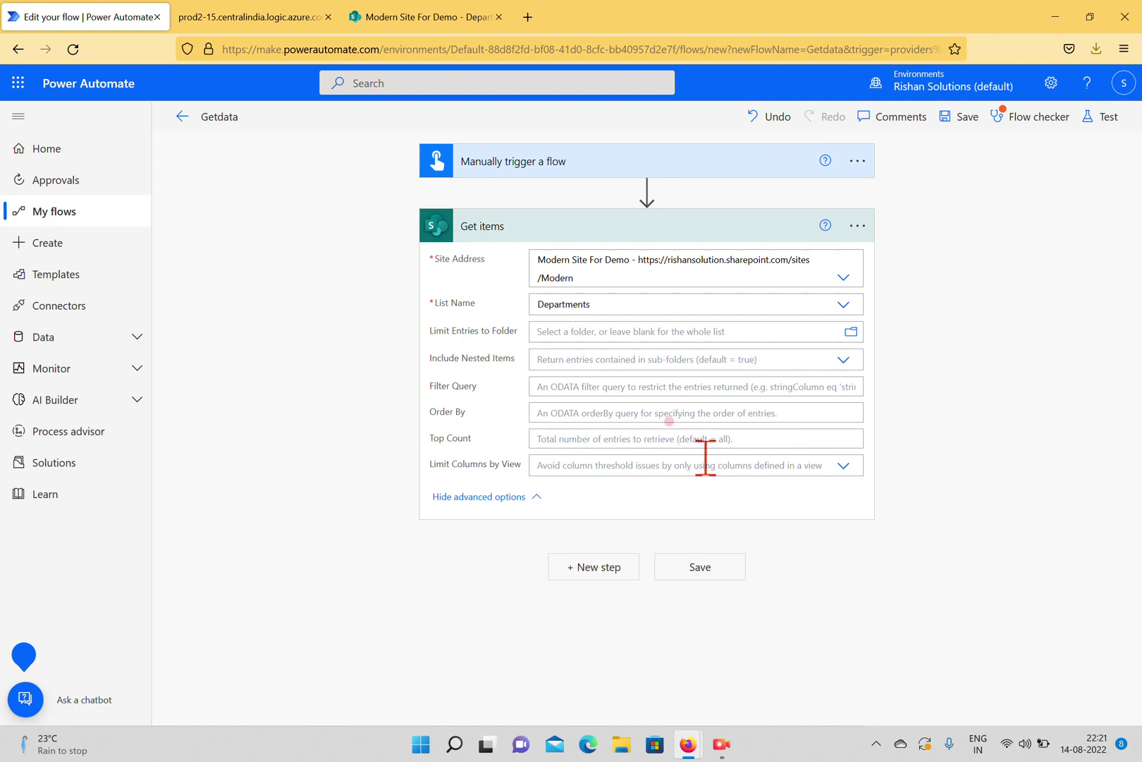
{"action": "left_click", "coordinate": [629, 437]}
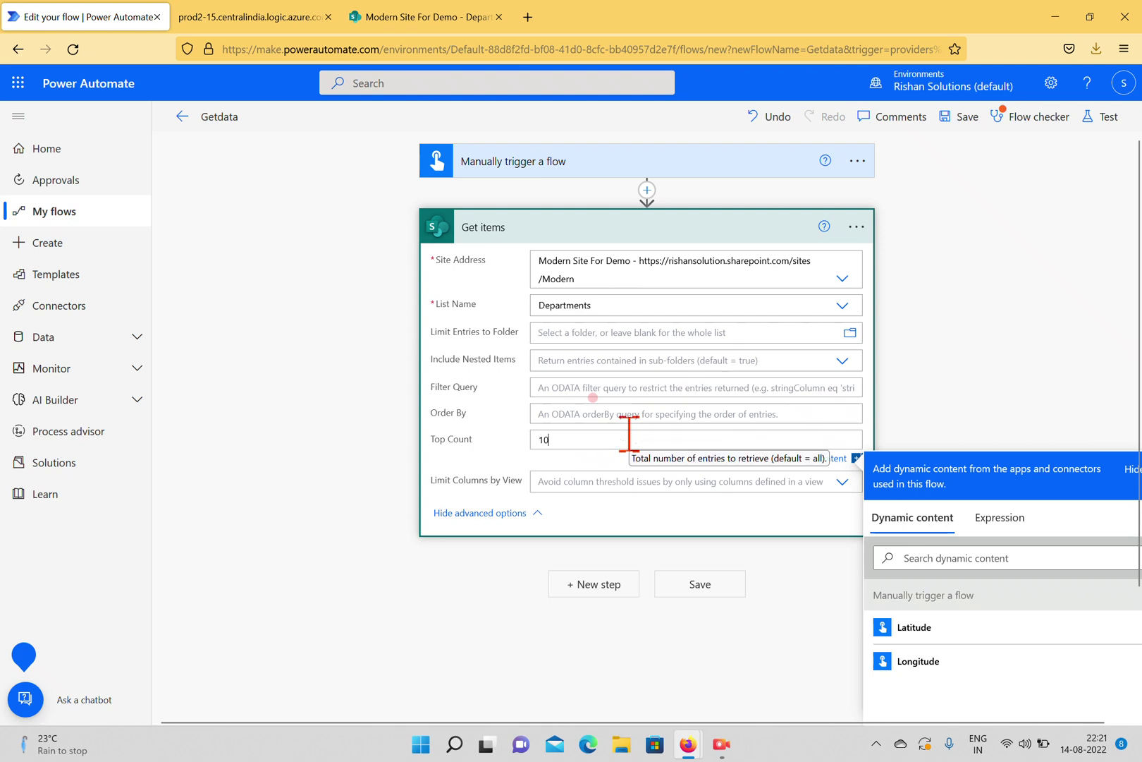
{"action": "left_click", "coordinate": [1096, 296]}
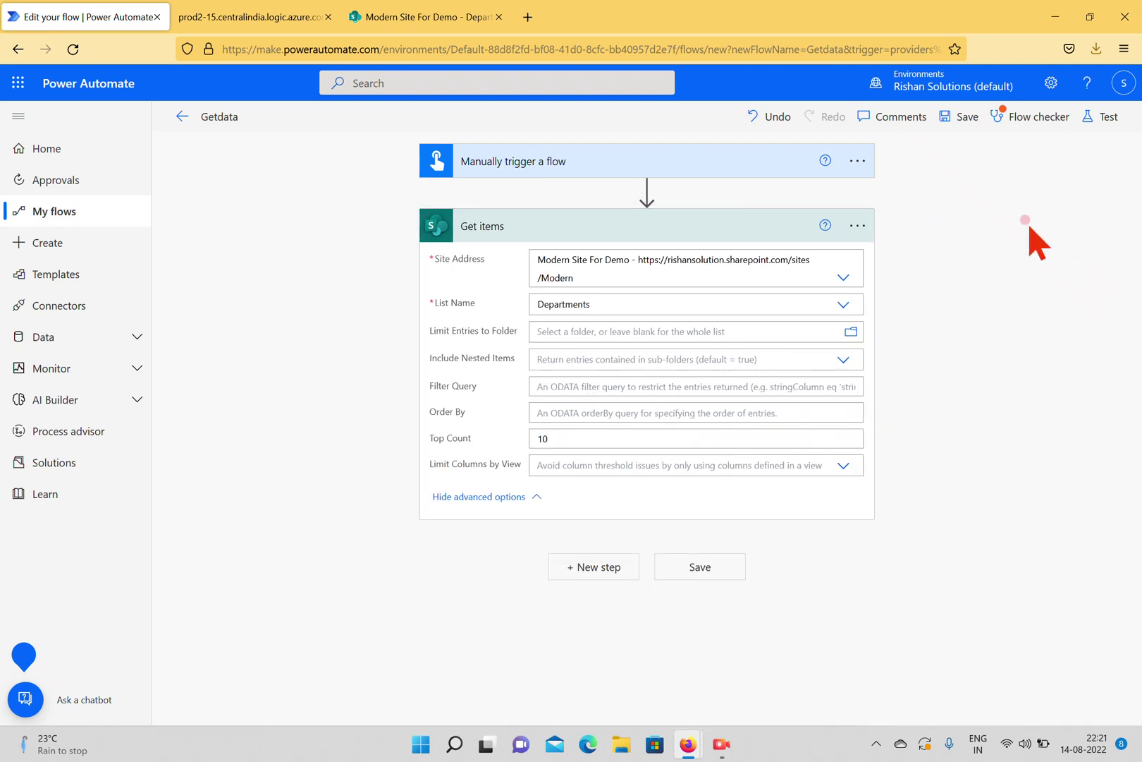
Step: Save the flow and run a manual test of it
{"action": "left_click", "coordinate": [1092, 119]}
{"action": "left_click", "coordinate": [904, 154]}
{"action": "left_click", "coordinate": [935, 697]}
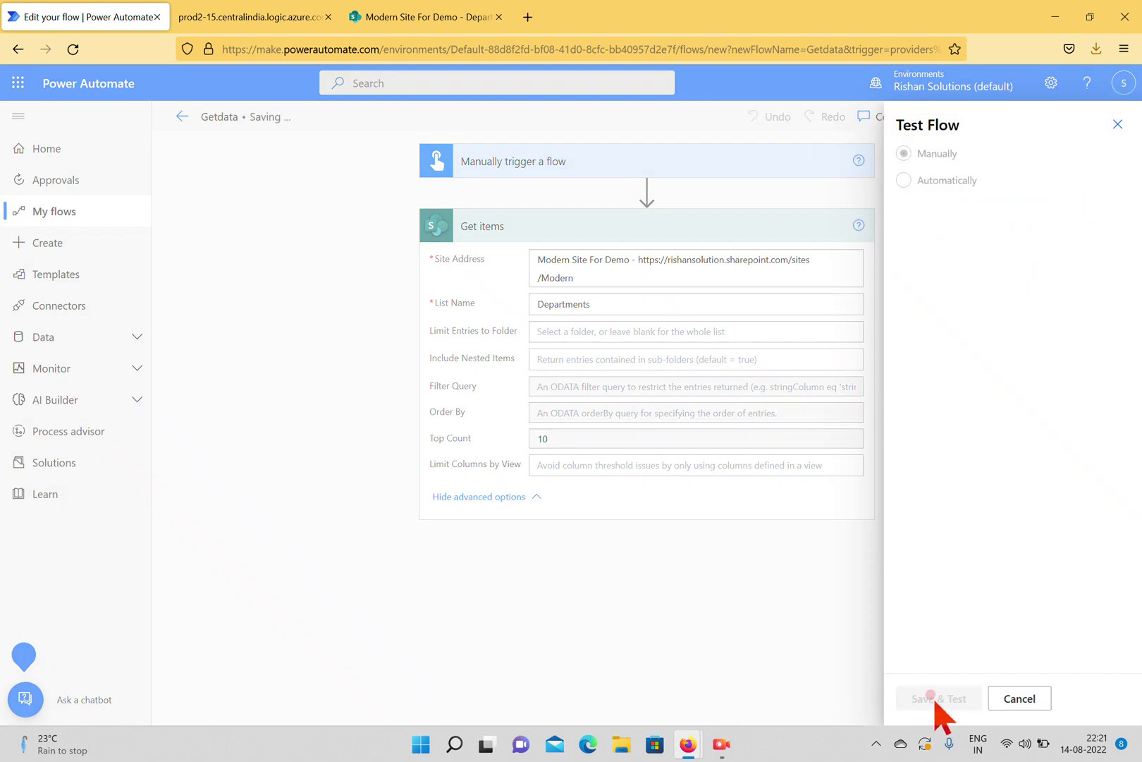
{"action": "left_click", "coordinate": [938, 701]}
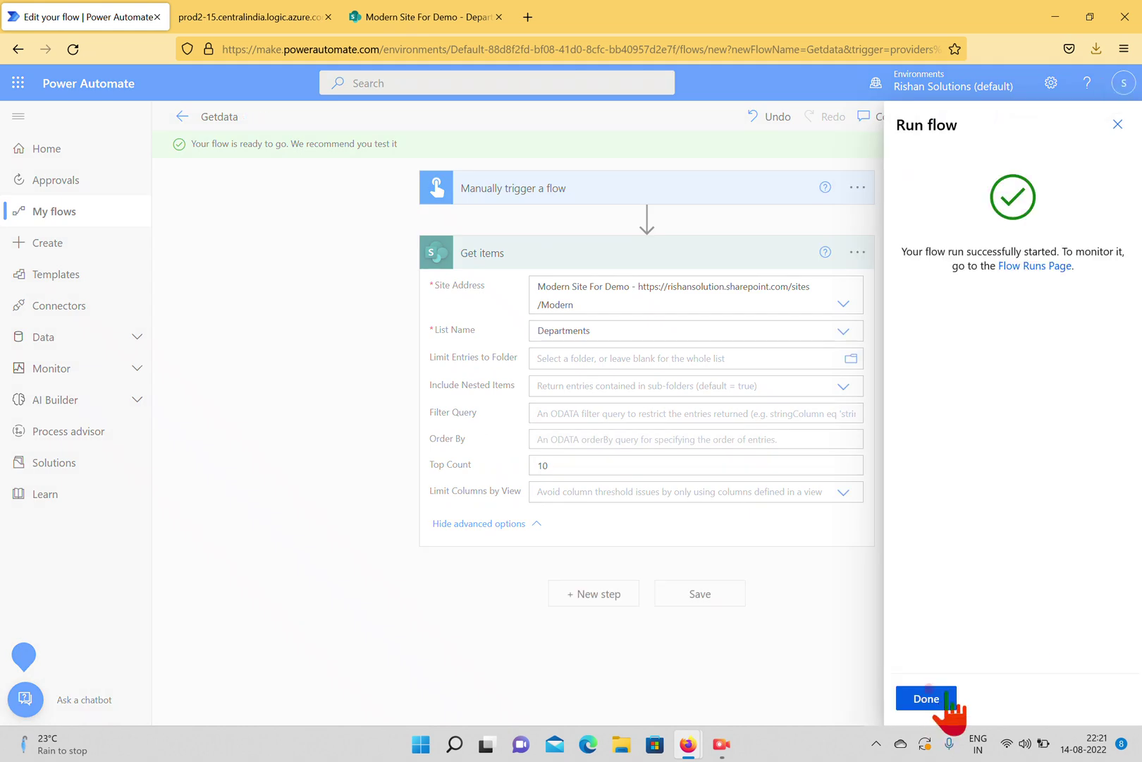
{"action": "left_click", "coordinate": [930, 702]}
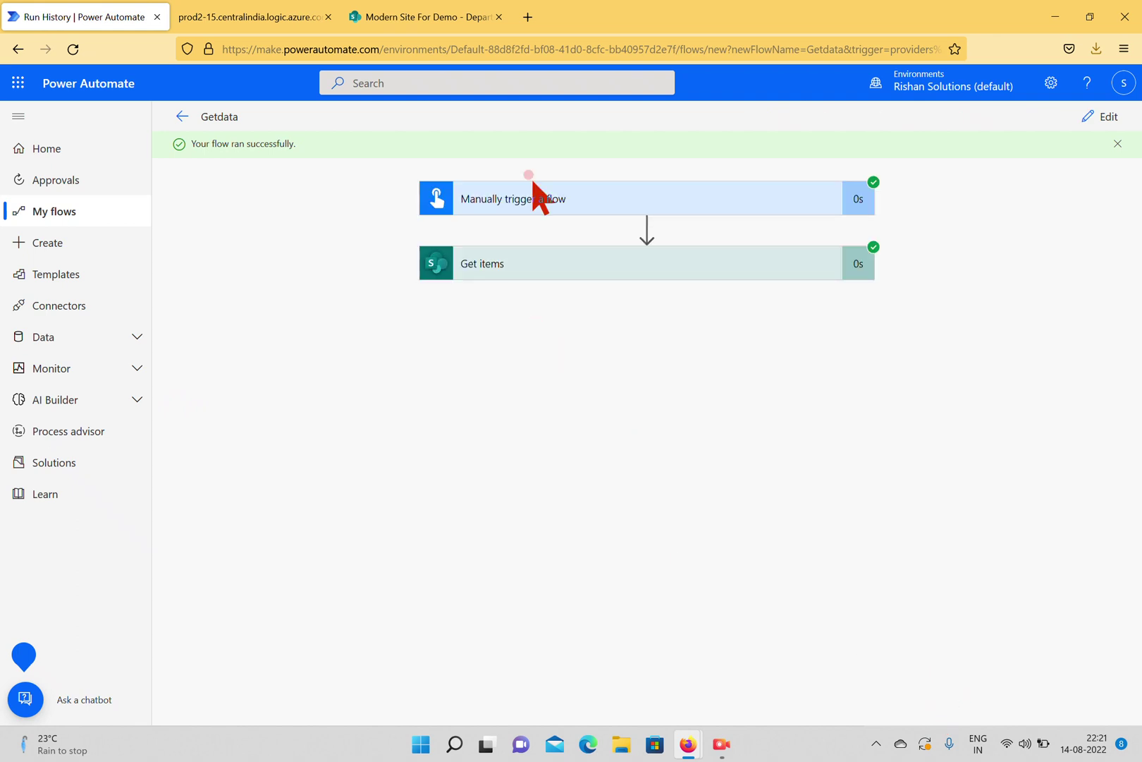
Step: Open the Get items output of the new run as JSON and close the previous run's output tab
{"action": "left_click", "coordinate": [673, 268]}
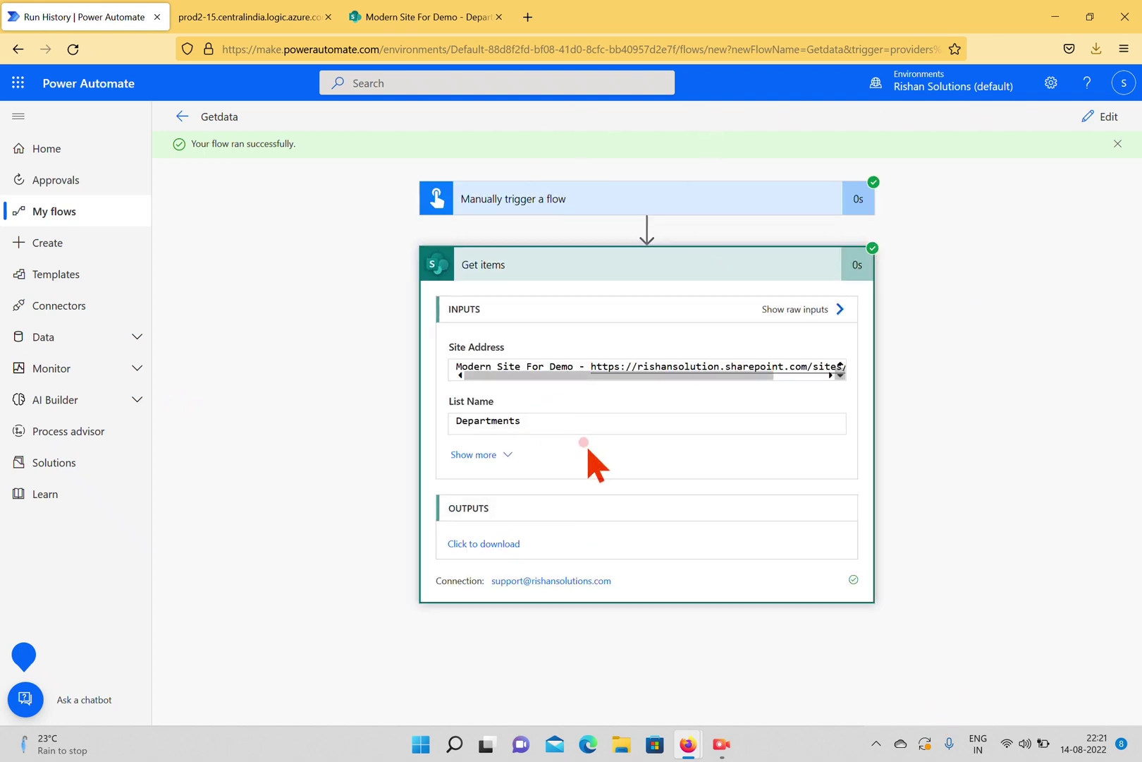
{"action": "left_click", "coordinate": [486, 544]}
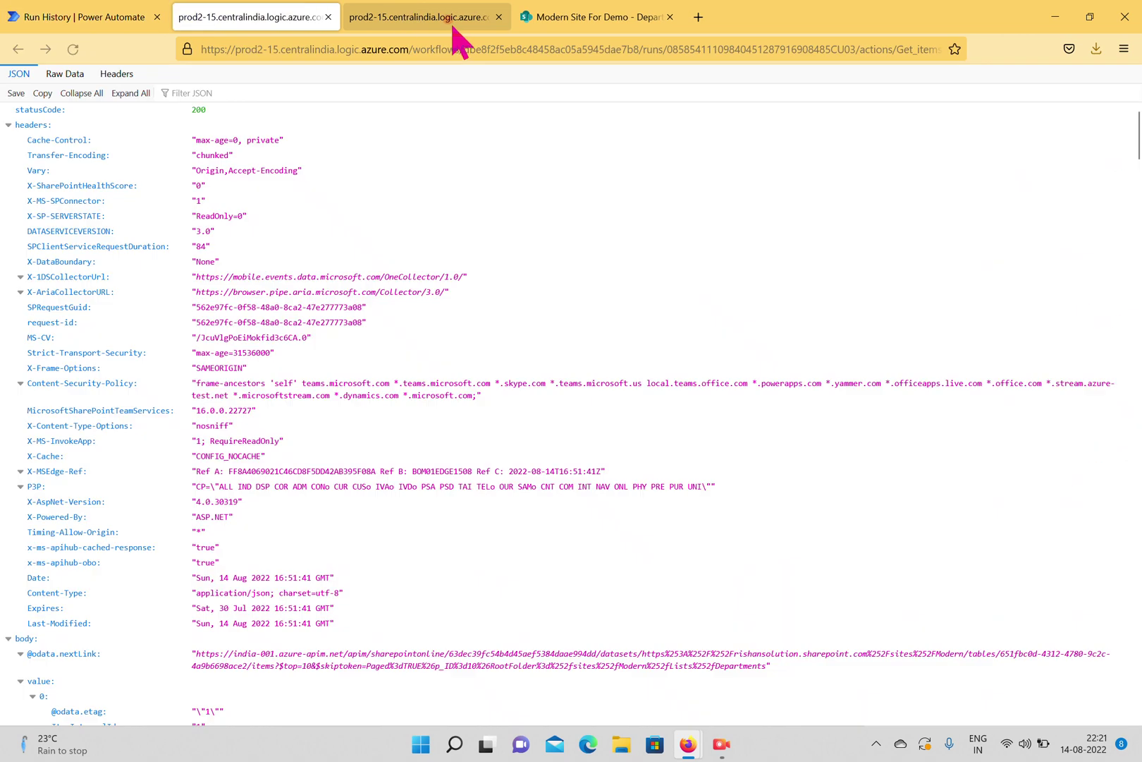
{"action": "left_click", "coordinate": [498, 17]}
{"action": "left_click", "coordinate": [268, 18]}
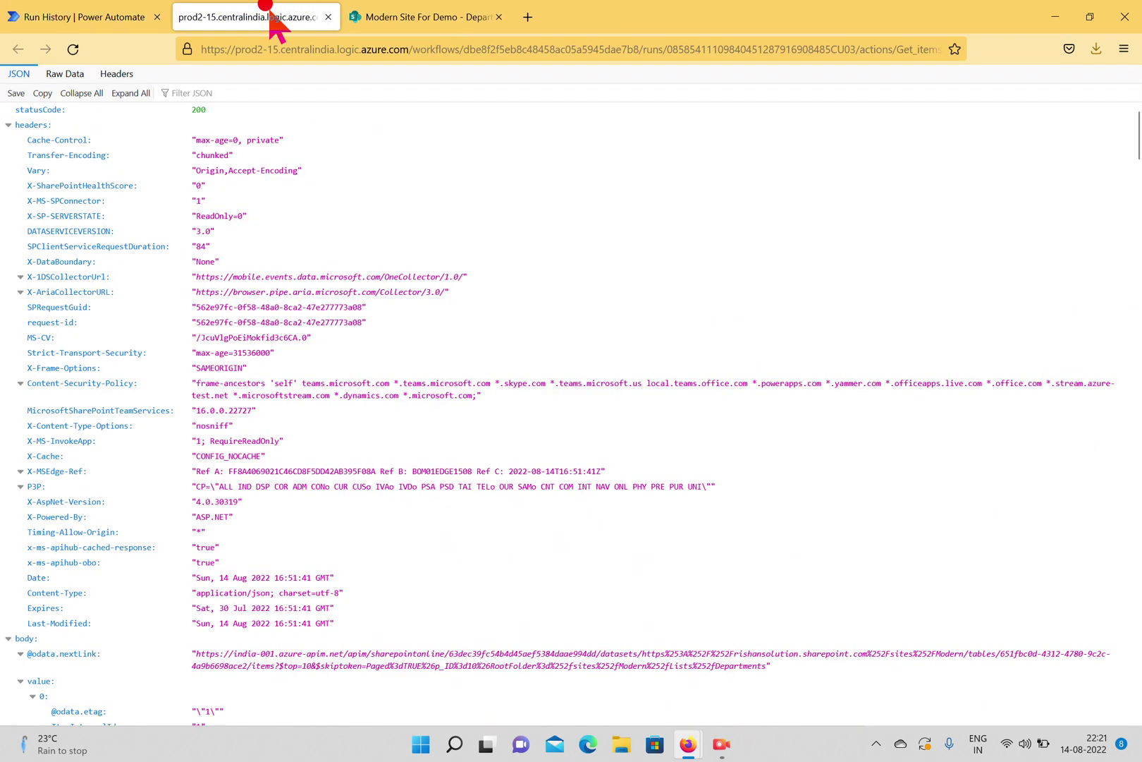
Step: Collapse the headers and each returned record from 0 to 9 in the JSON output to check how many items came back
{"action": "scroll", "coordinate": [182, 592], "scroll_direction": "down", "scroll_amount": 3}
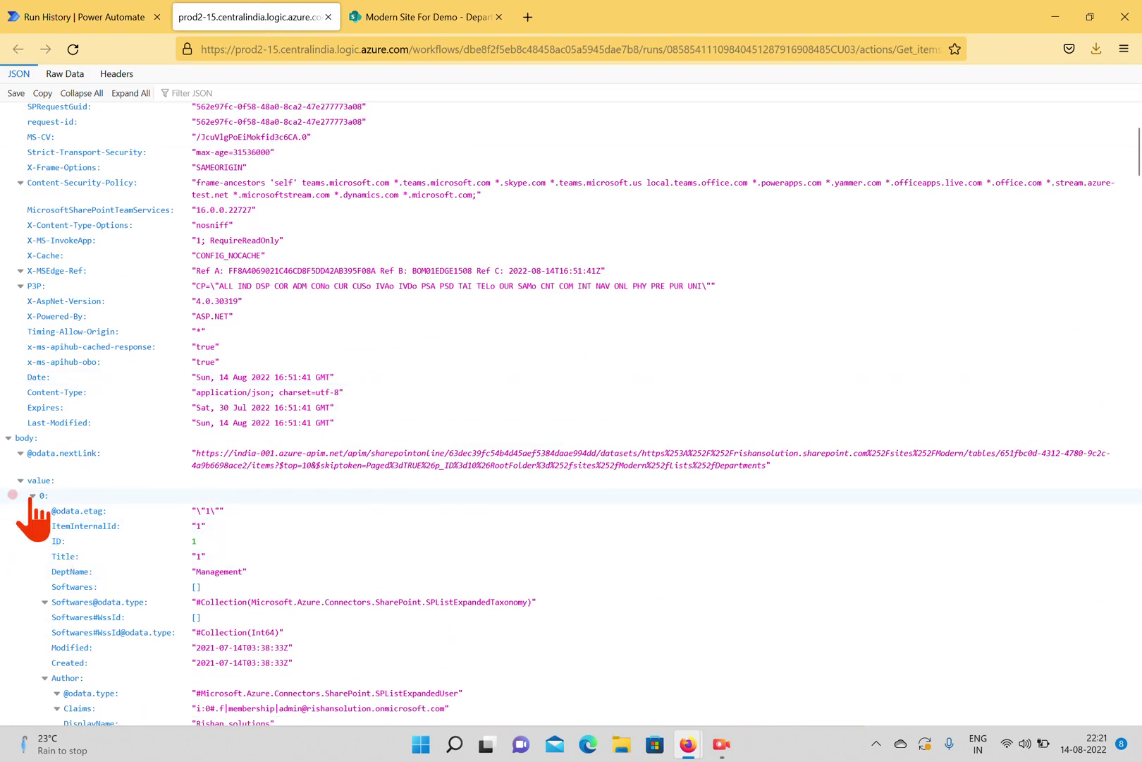
{"action": "left_click", "coordinate": [32, 495]}
{"action": "scroll", "coordinate": [28, 254], "scroll_direction": "up", "scroll_amount": 5}
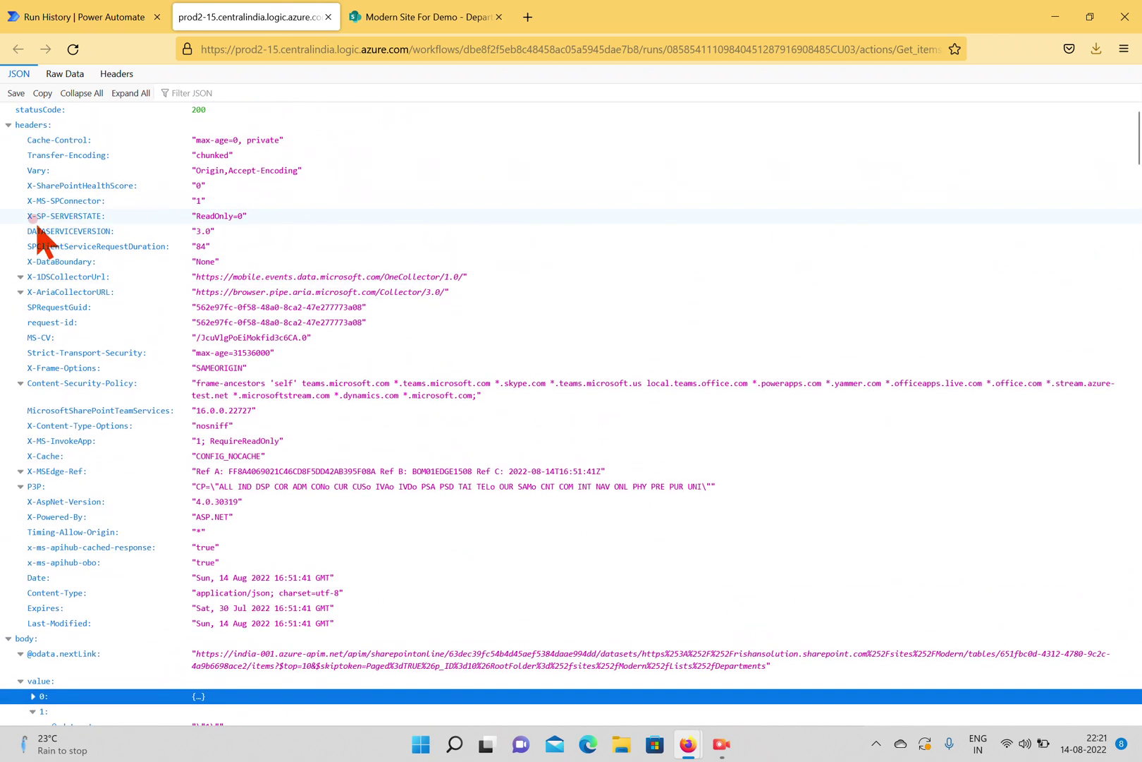
{"action": "left_click", "coordinate": [9, 125]}
{"action": "left_click", "coordinate": [33, 213]}
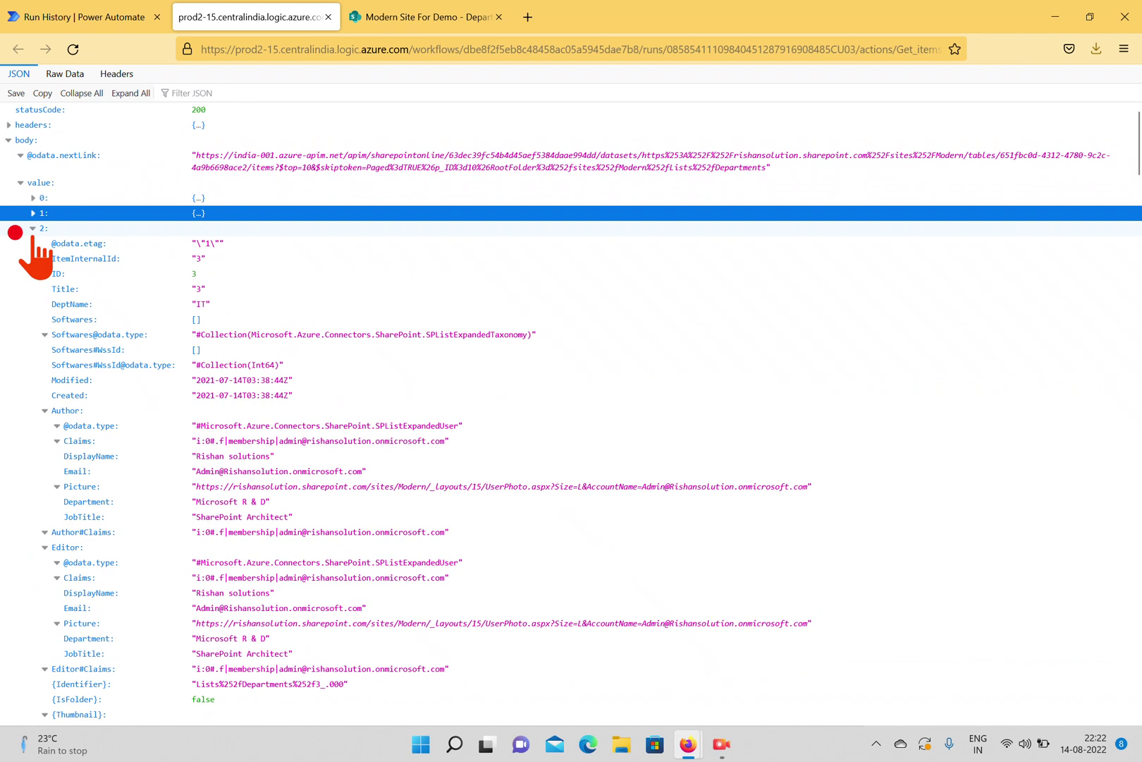
{"action": "left_click", "coordinate": [32, 228]}
{"action": "left_click", "coordinate": [32, 243]}
{"action": "left_click", "coordinate": [33, 258]}
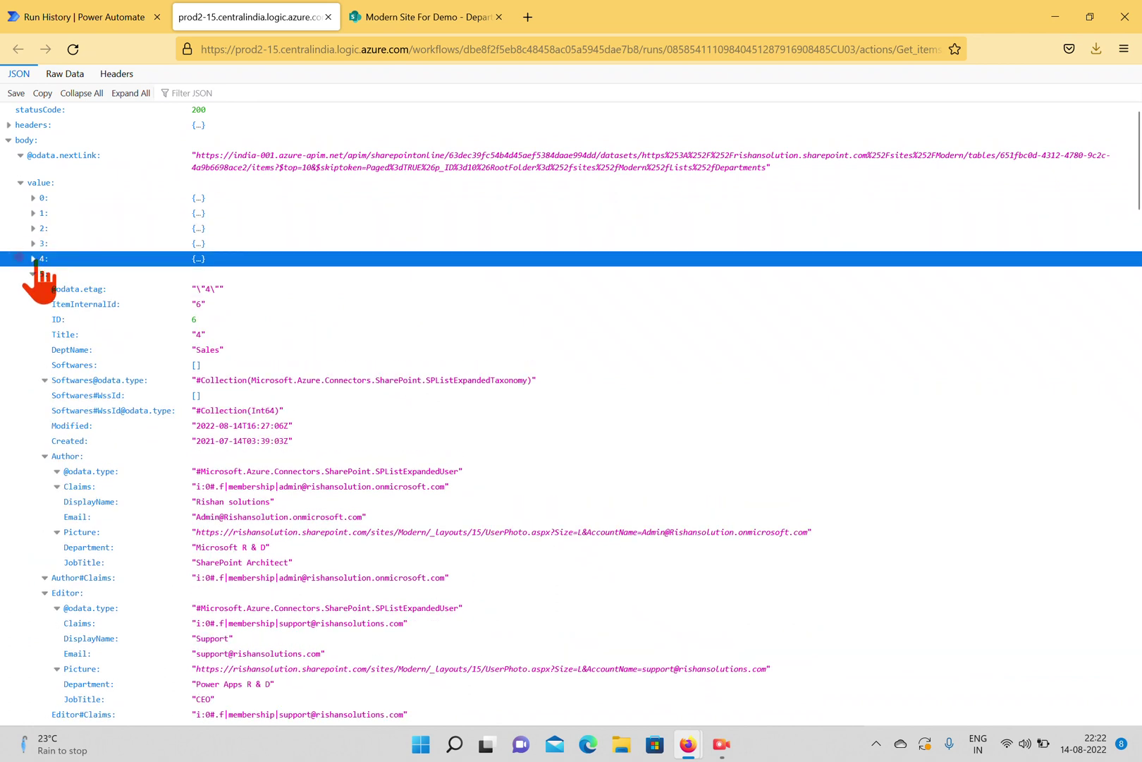
{"action": "left_click", "coordinate": [32, 274]}
{"action": "left_click", "coordinate": [32, 274]}
{"action": "left_click", "coordinate": [32, 273]}
{"action": "left_click", "coordinate": [33, 289]}
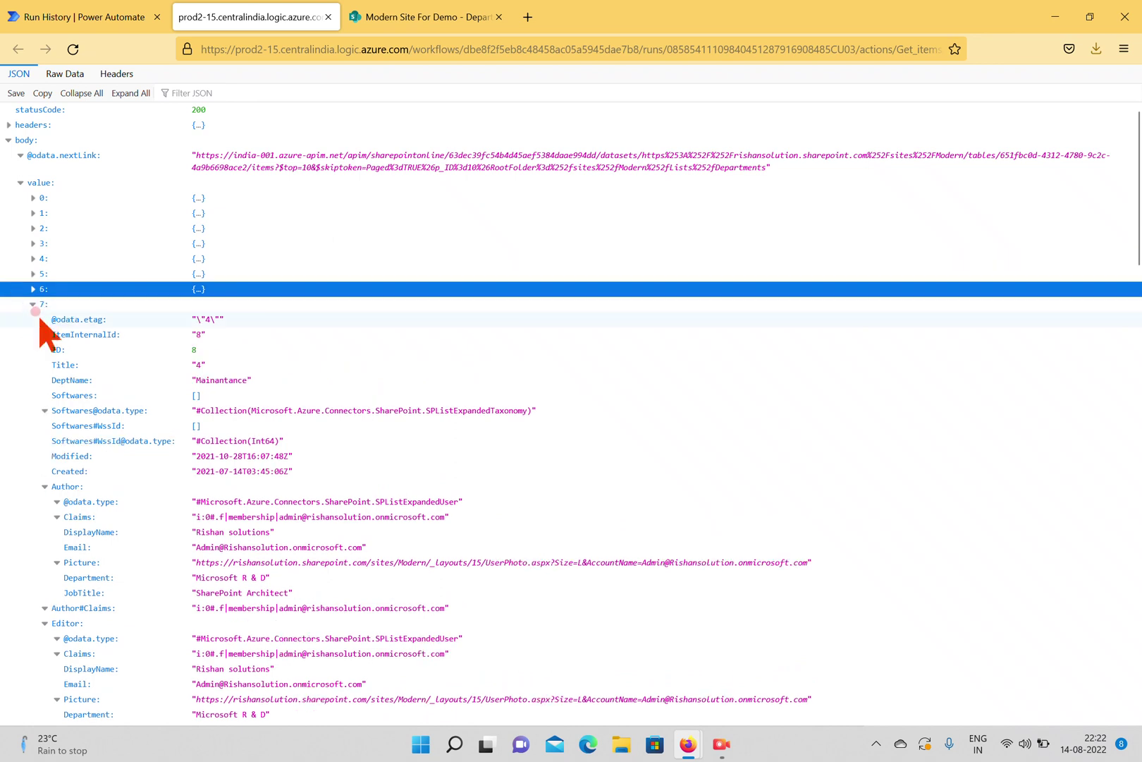
{"action": "left_click", "coordinate": [32, 304]}
{"action": "left_click", "coordinate": [32, 319]}
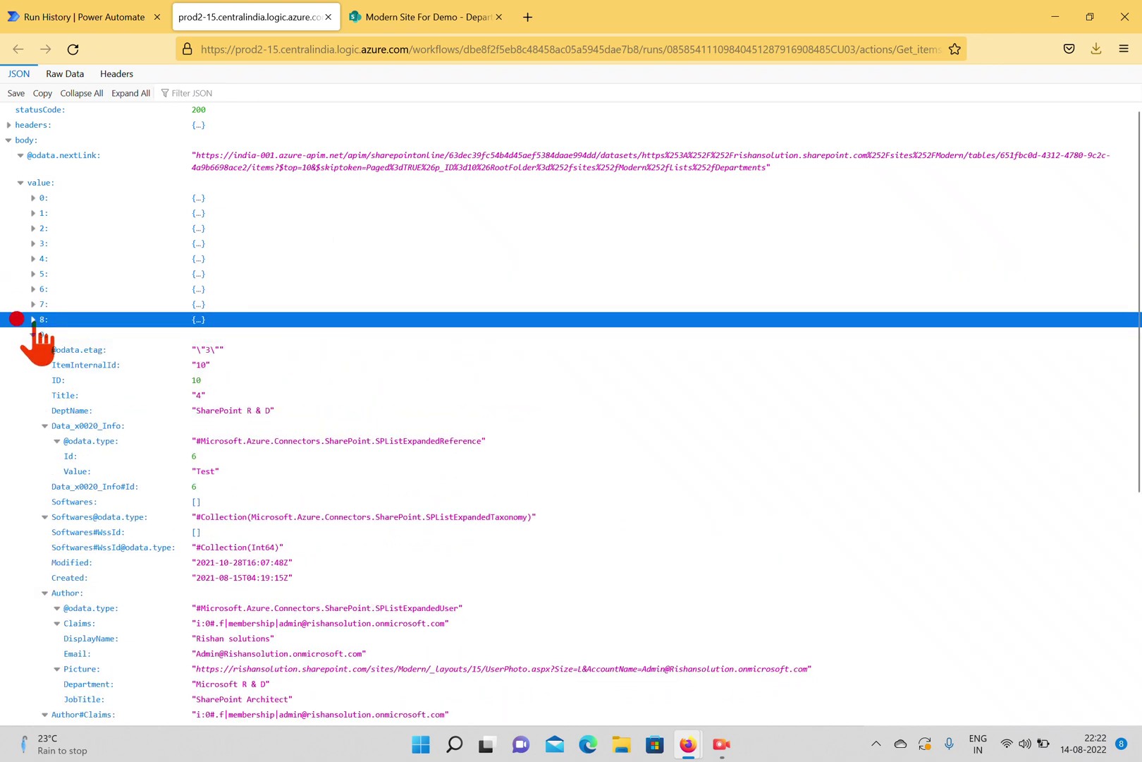
{"action": "left_click", "coordinate": [32, 334]}
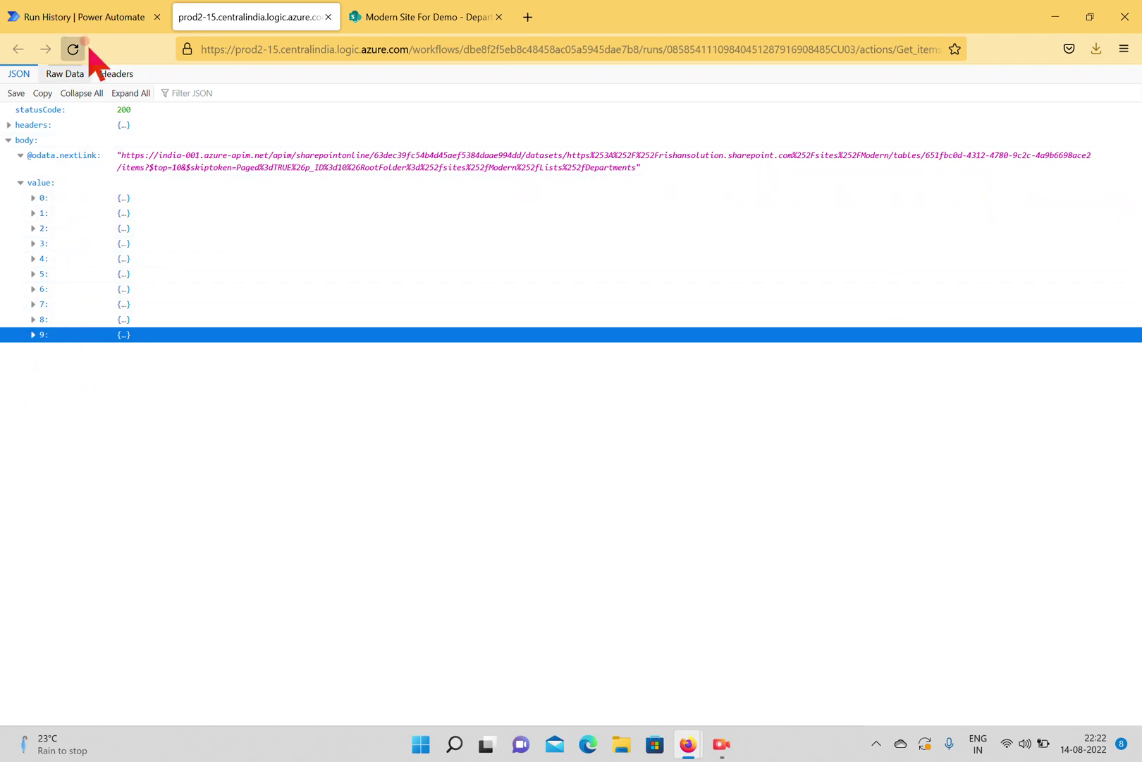
Step: Reopen the Getdata flow for editing and clear the Top Count value of Get items
{"action": "left_click", "coordinate": [106, 20]}
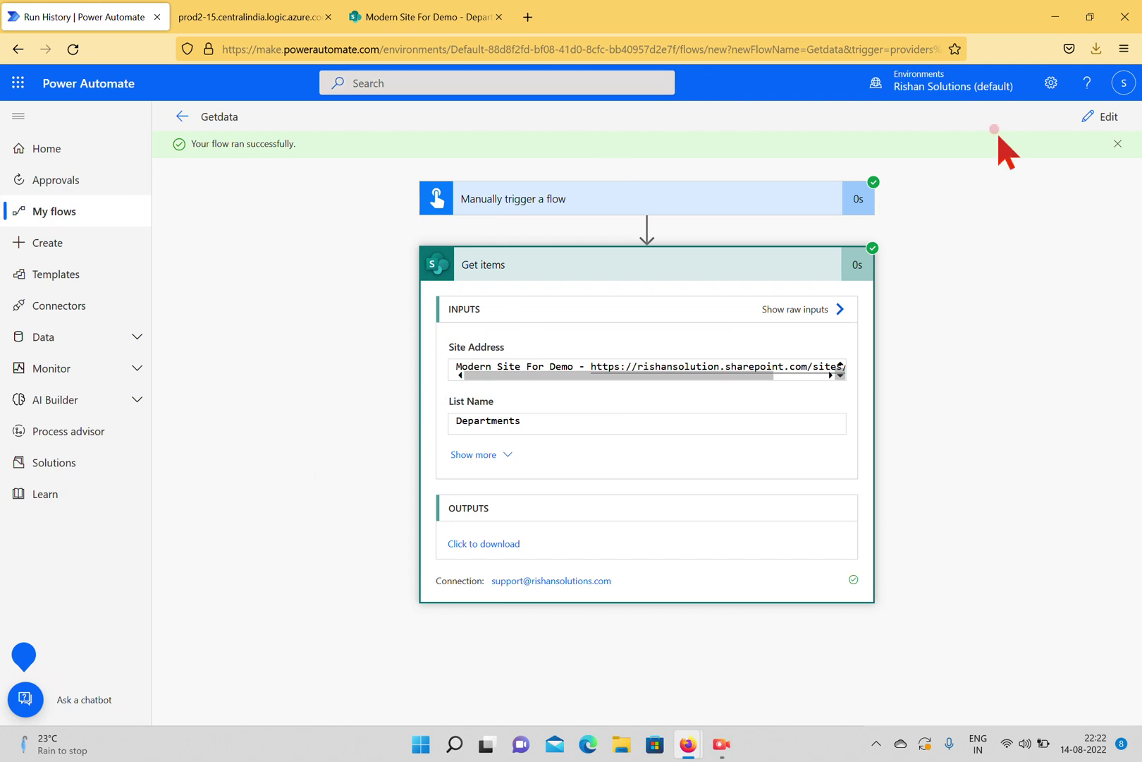
{"action": "left_click", "coordinate": [1091, 117]}
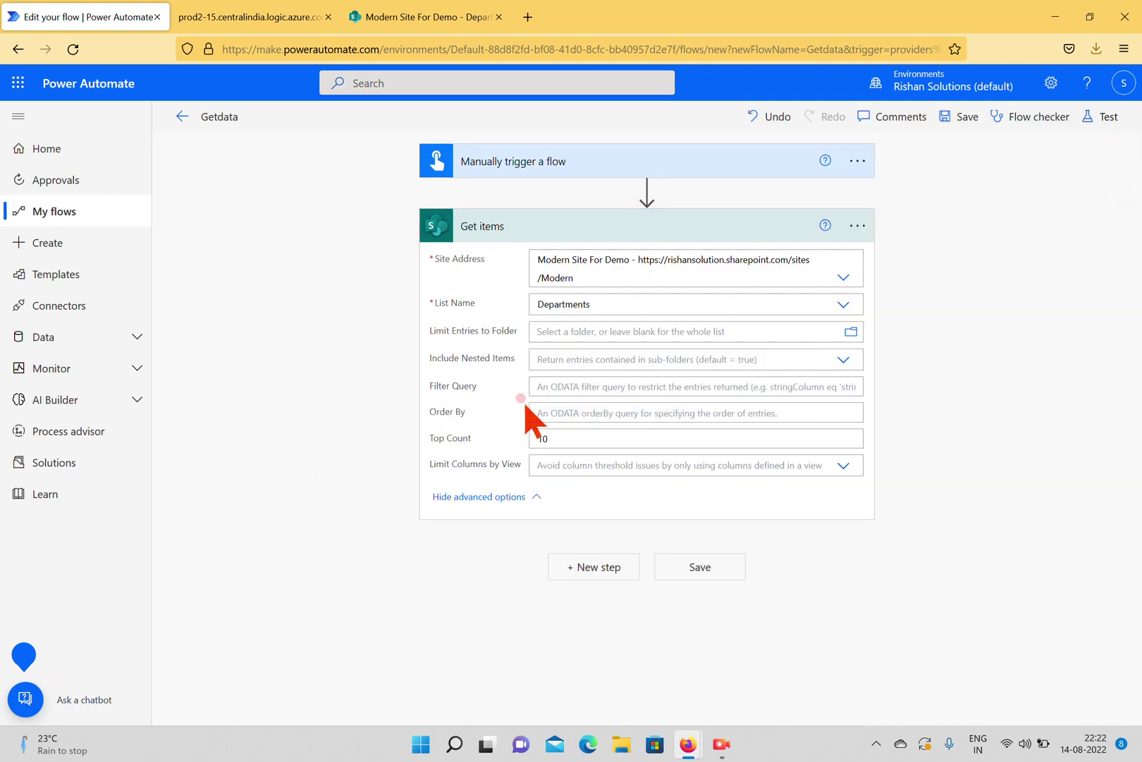
{"action": "left_click", "coordinate": [595, 433]}
{"action": "key", "text": "BackSpace"}
{"action": "key", "text": "BackSpace"}
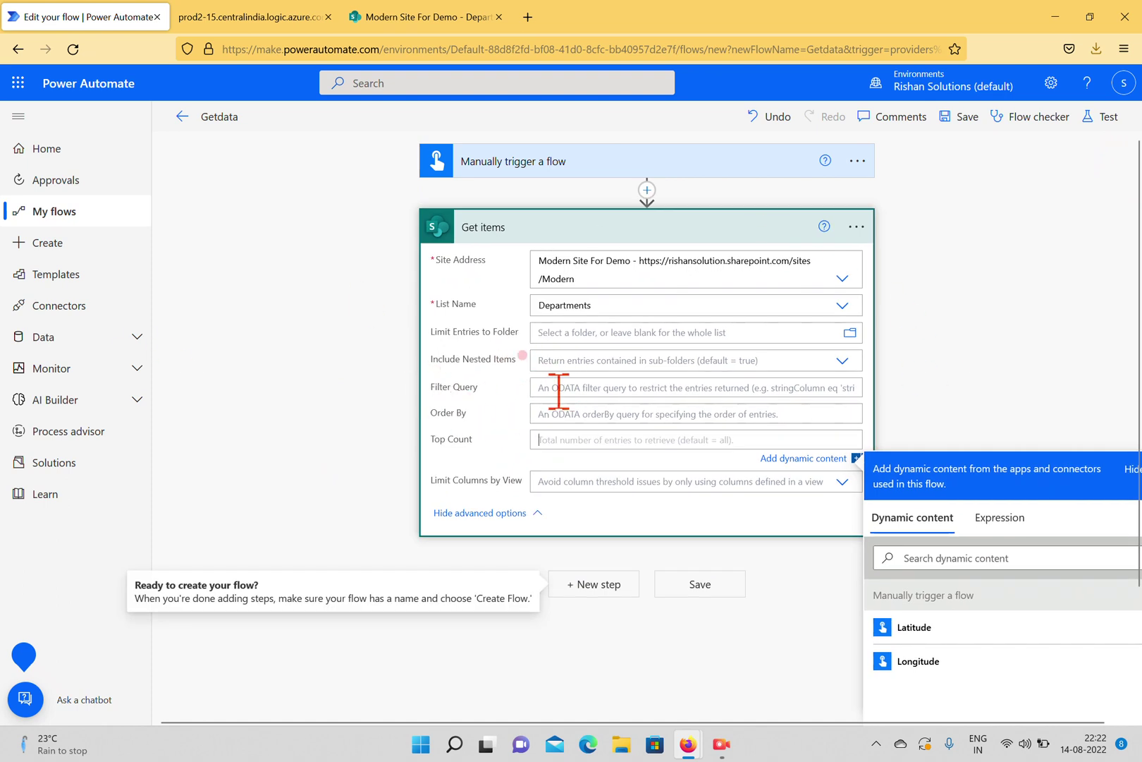
Step: Check the Dept Name column in the Departments list and set the Get items Filter Query to 'Dept Name' eq Sales
{"action": "left_click", "coordinate": [430, 16]}
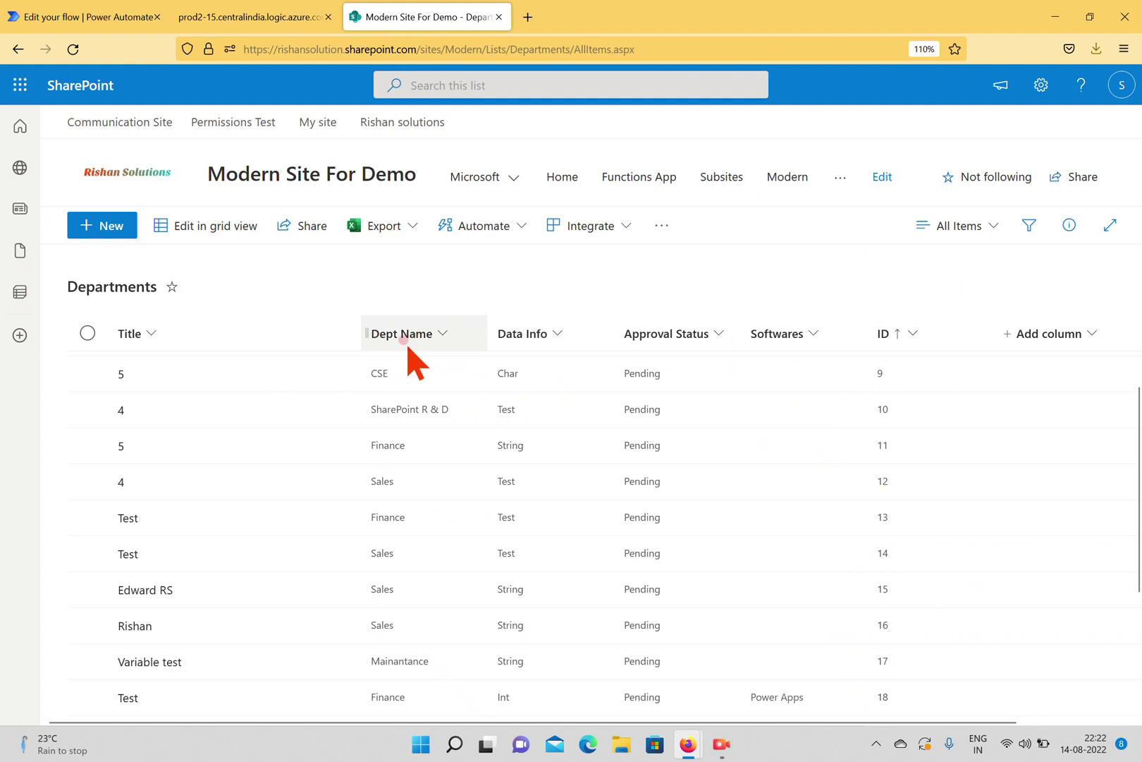
{"action": "left_click", "coordinate": [17, 15]}
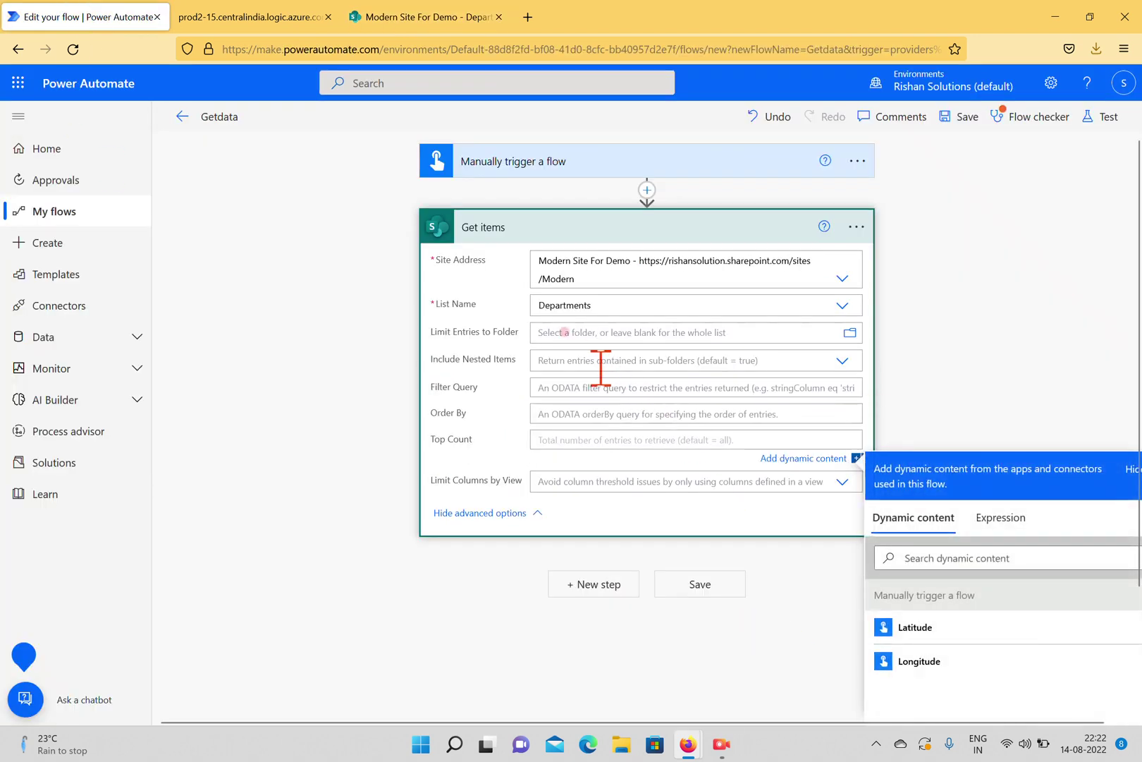
{"action": "left_click", "coordinate": [617, 386]}
{"action": "type", "text": "Dept"}
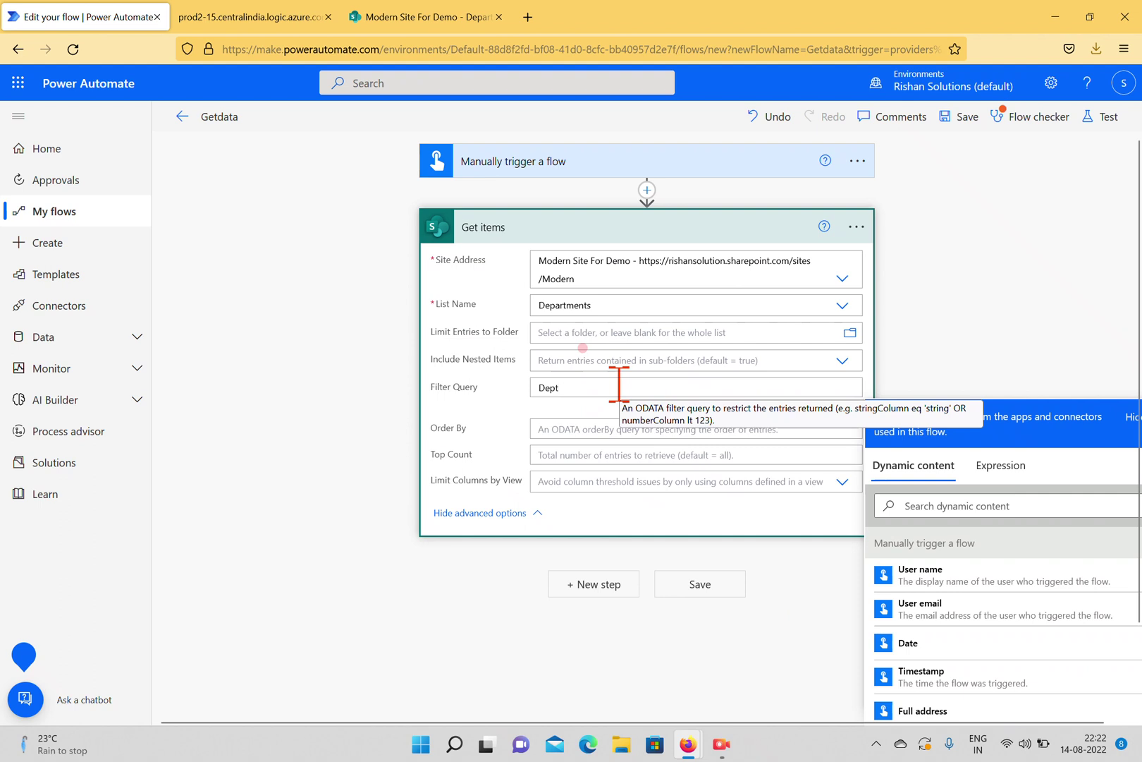
{"action": "key", "text": "BackSpace"}
{"action": "key", "text": "BackSpace"}
{"action": "key", "text": "BackSpace"}
{"action": "key", "text": "BackSpace"}
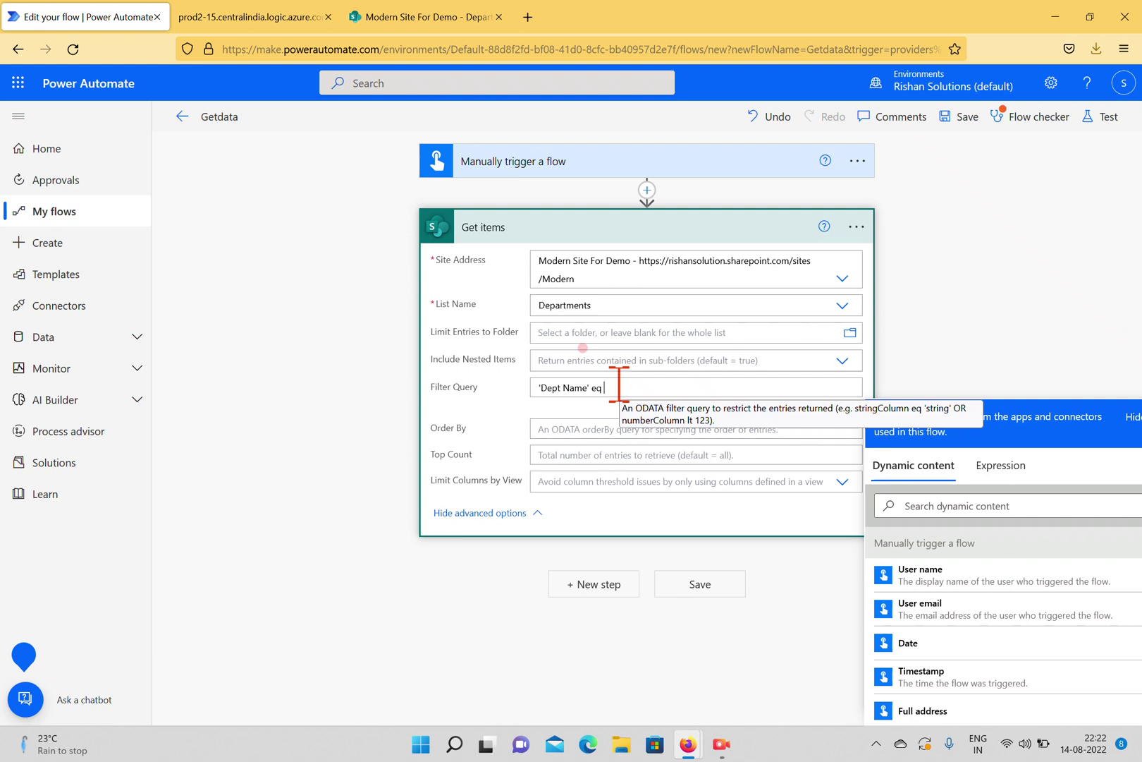
{"action": "type", "text": "les"}
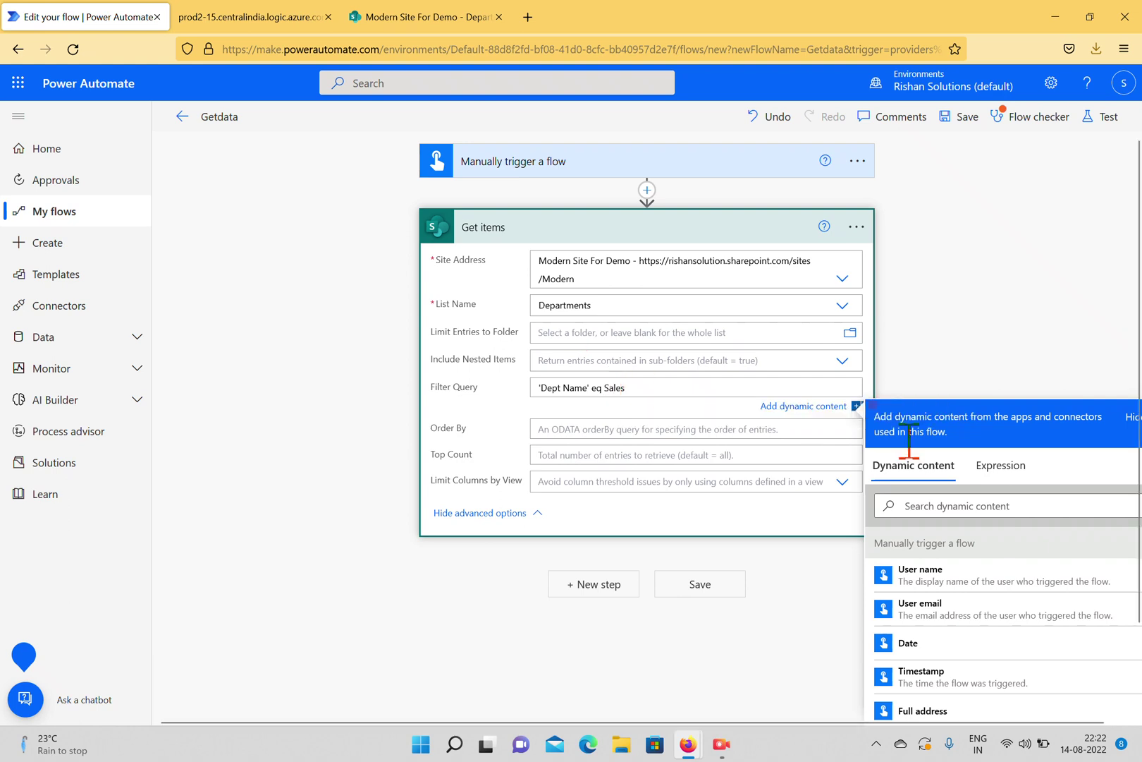
Step: Compare the filter with the Departments list columns, and save the flow for a manual test
{"action": "left_click", "coordinate": [417, 17]}
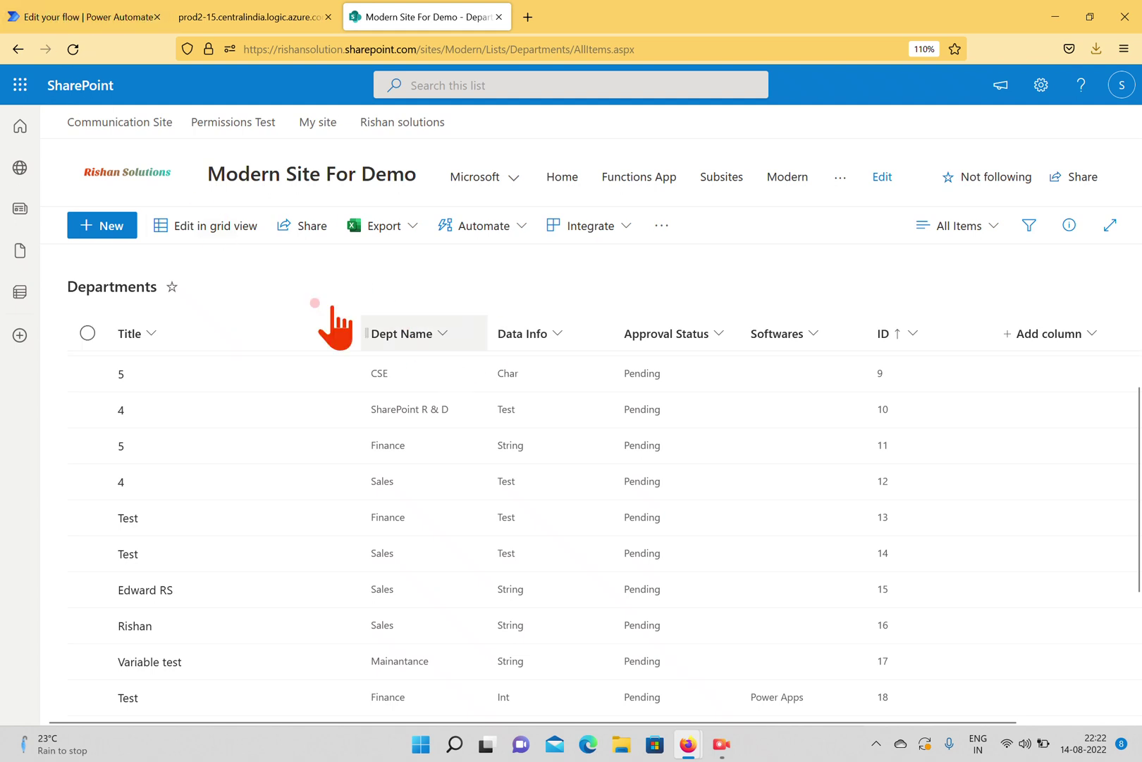
{"action": "left_click", "coordinate": [44, 15]}
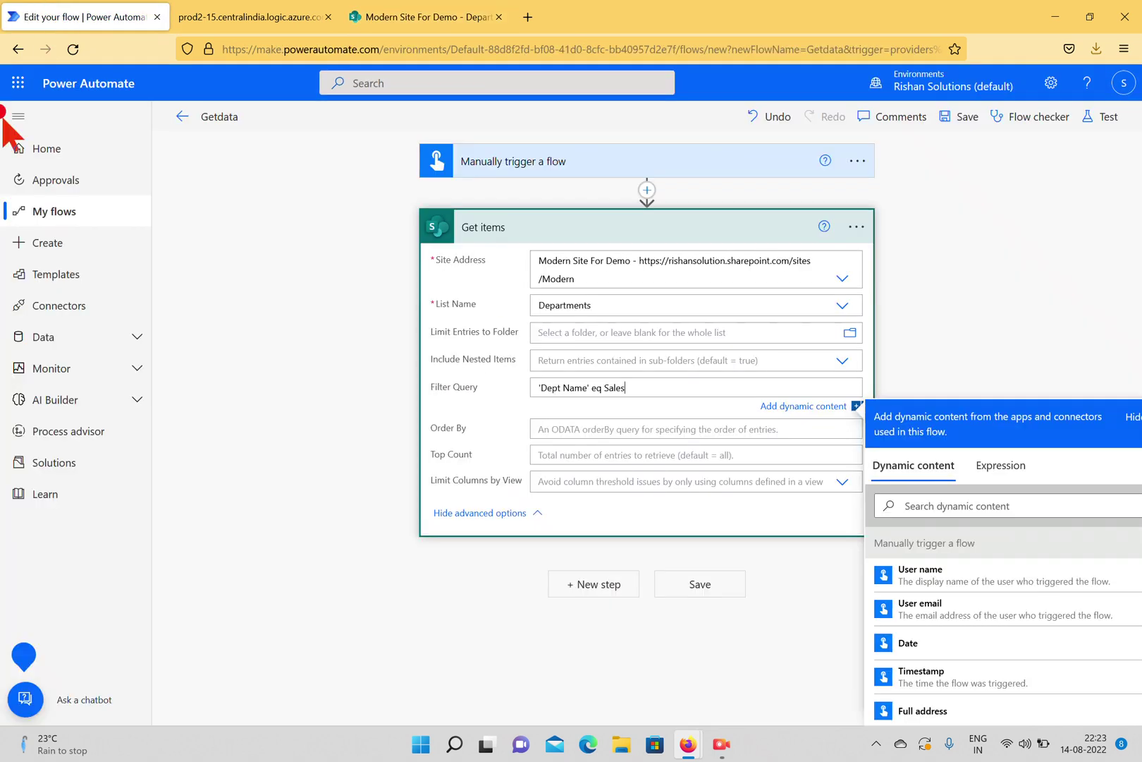
{"action": "left_click", "coordinate": [1102, 117]}
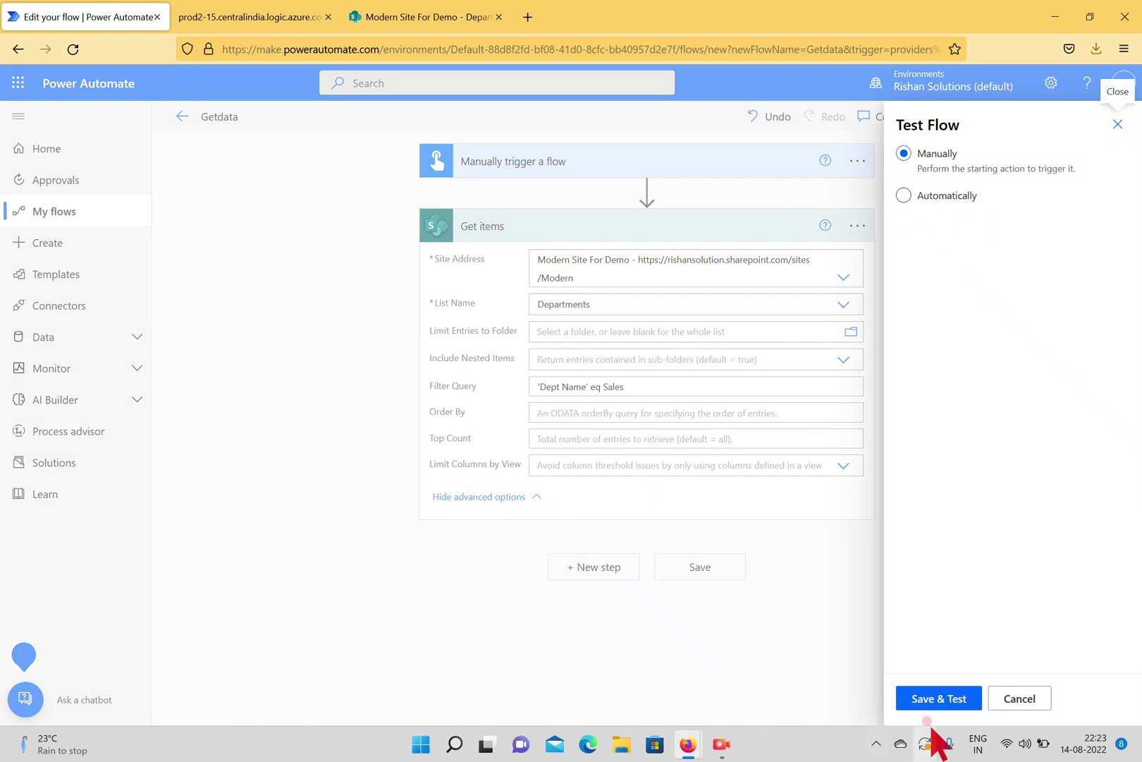
{"action": "left_click", "coordinate": [937, 697]}
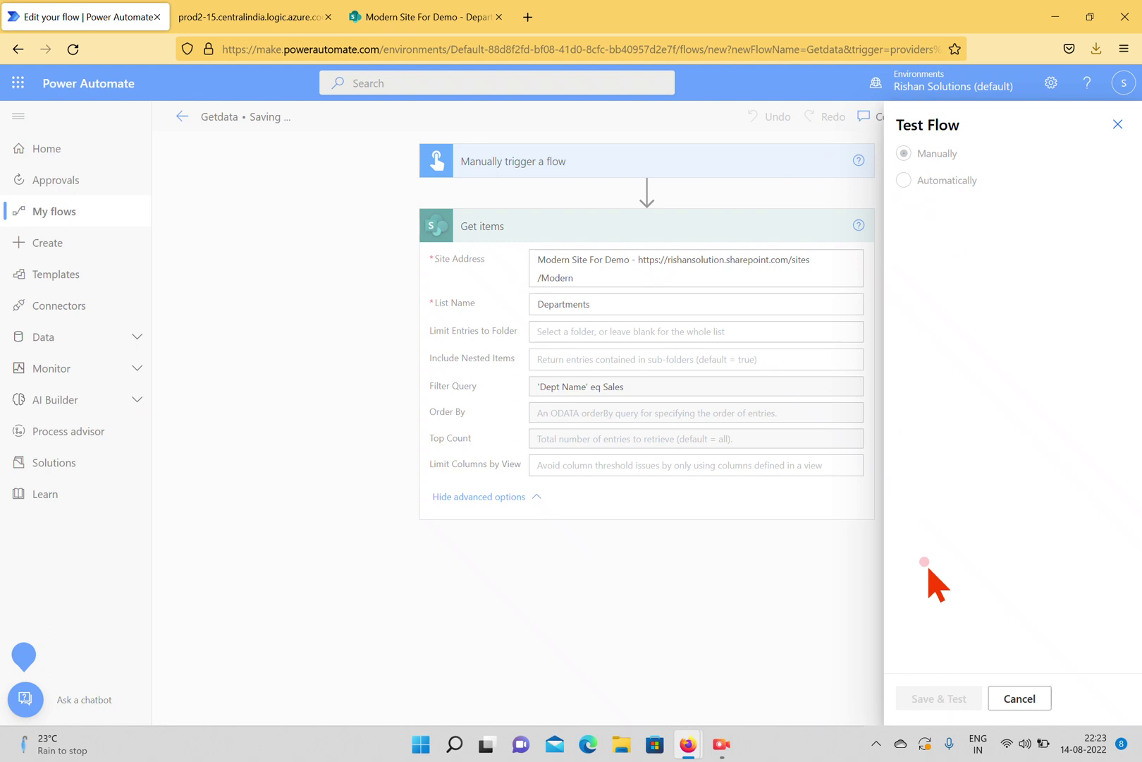
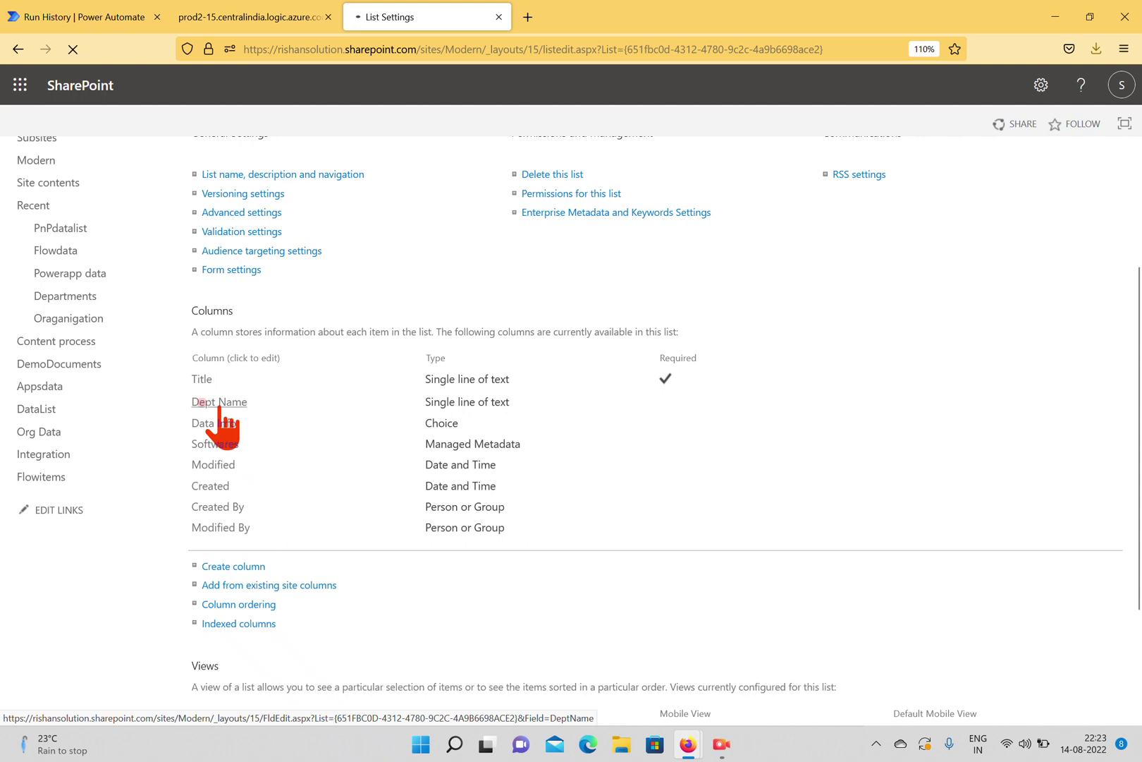
Step: Check the internal field name of the Dept Name column in its column settings web address
{"action": "left_click", "coordinate": [867, 48]}
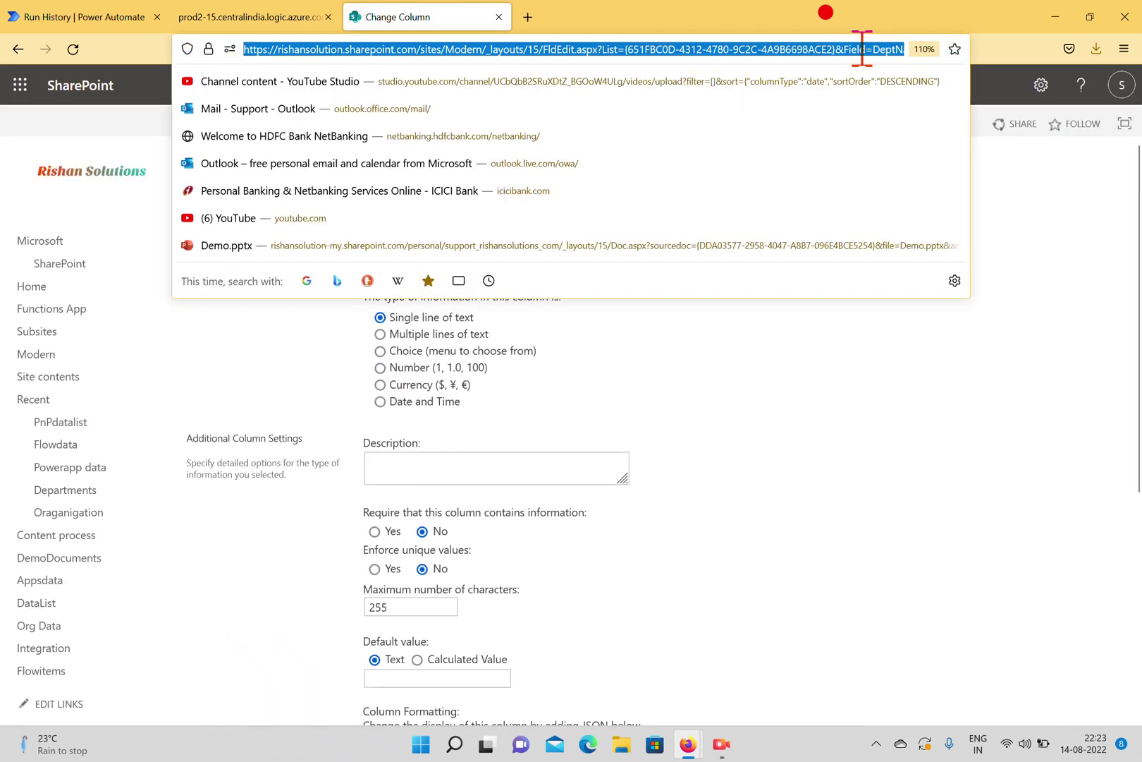
{"action": "left_click", "coordinate": [874, 49]}
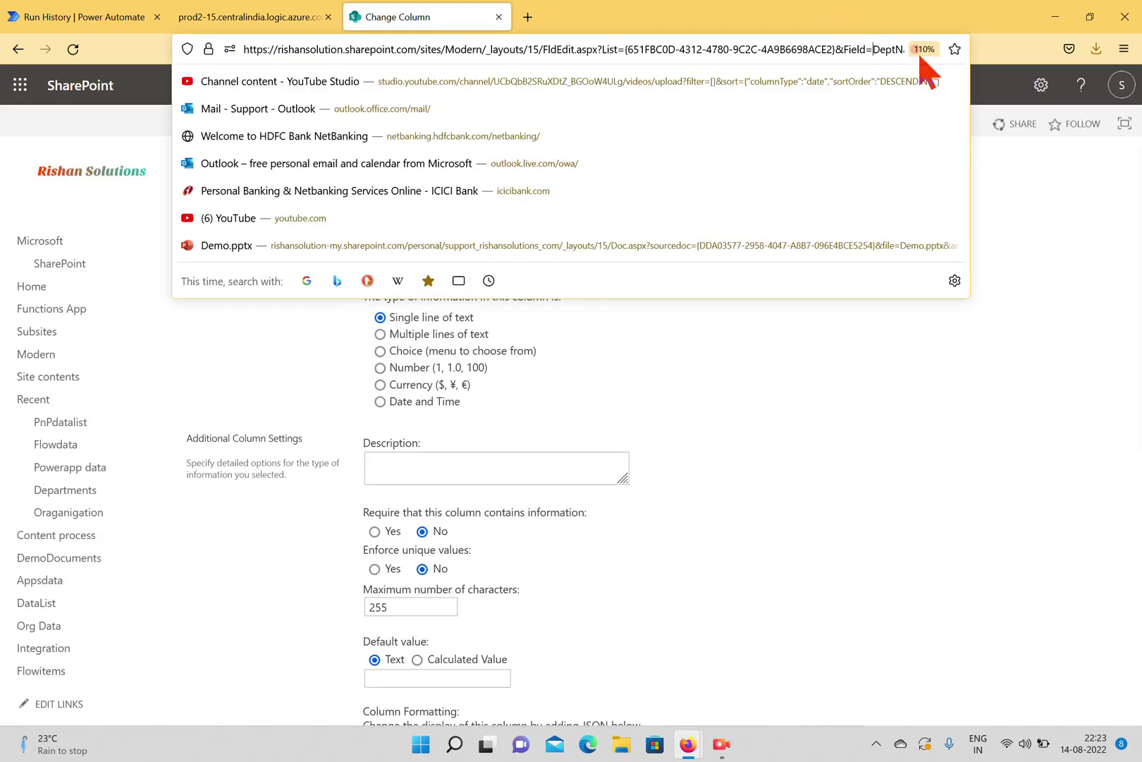
{"action": "key", "text": "Right"}
{"action": "key", "text": "Right"}
{"action": "key", "text": "Right"}
{"action": "key", "text": "Right"}
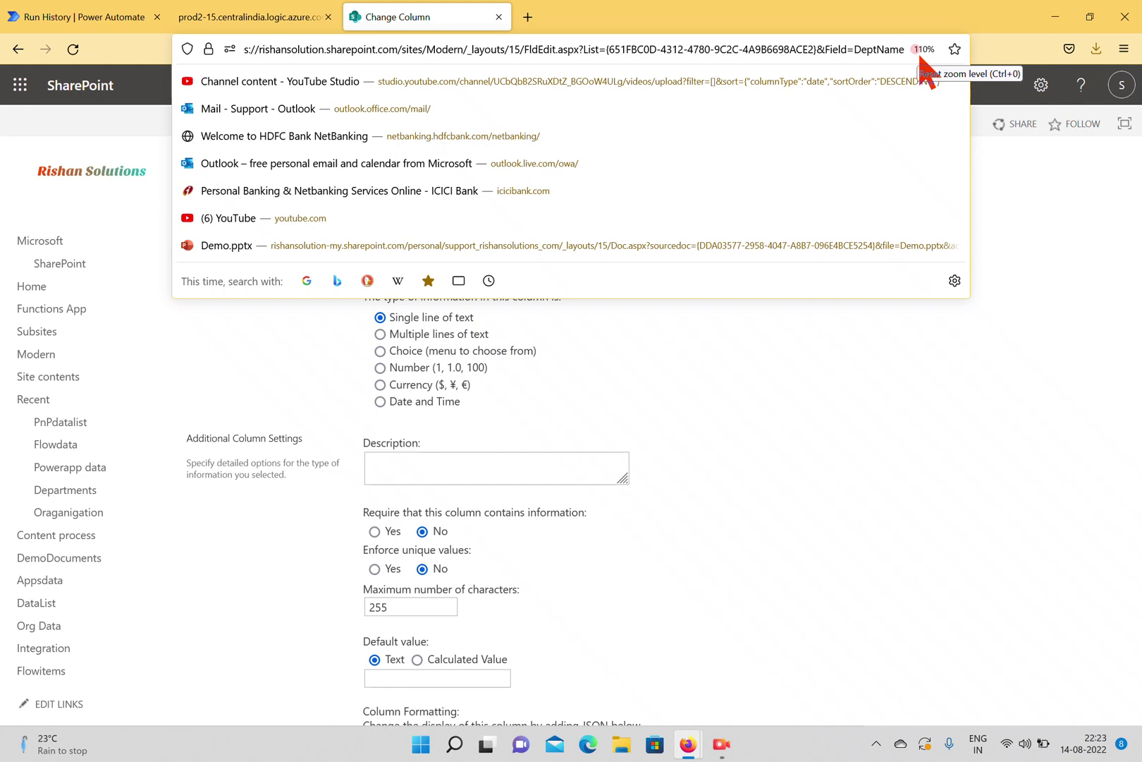
Step: Reopen the Getdata flow for editing and change the Get items Filter Query to DeptName eq Sales
{"action": "left_click", "coordinate": [84, 15]}
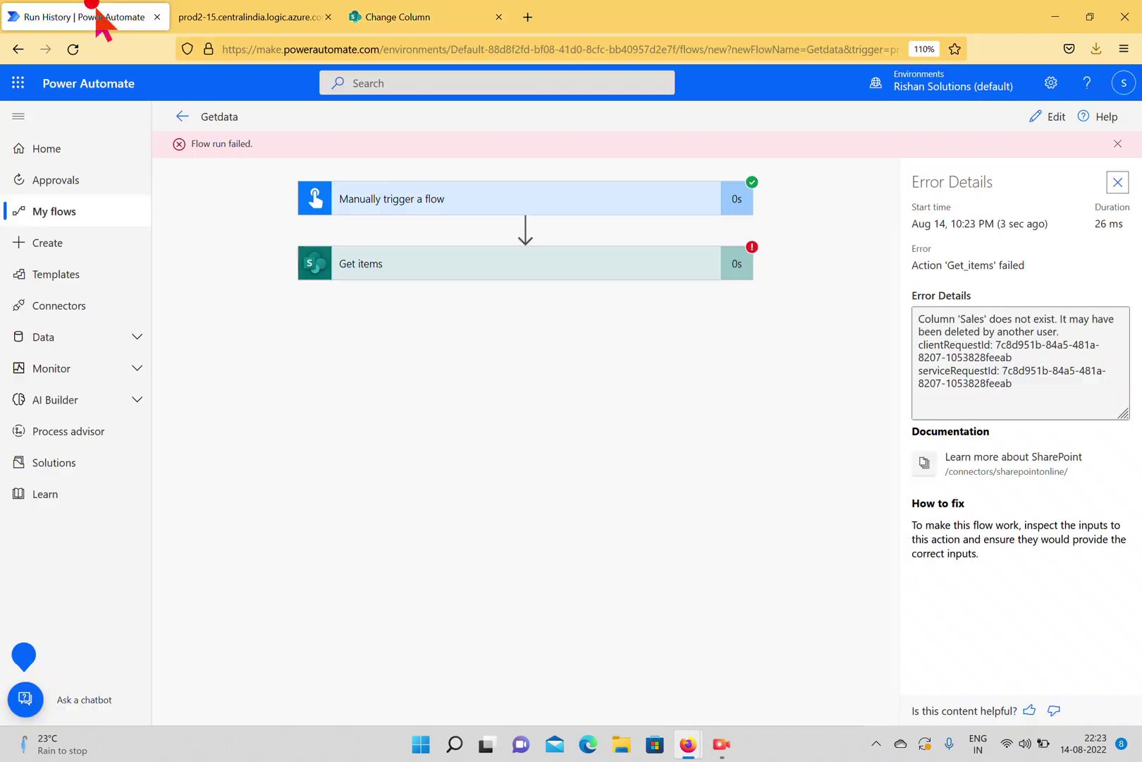
{"action": "left_click", "coordinate": [1051, 119]}
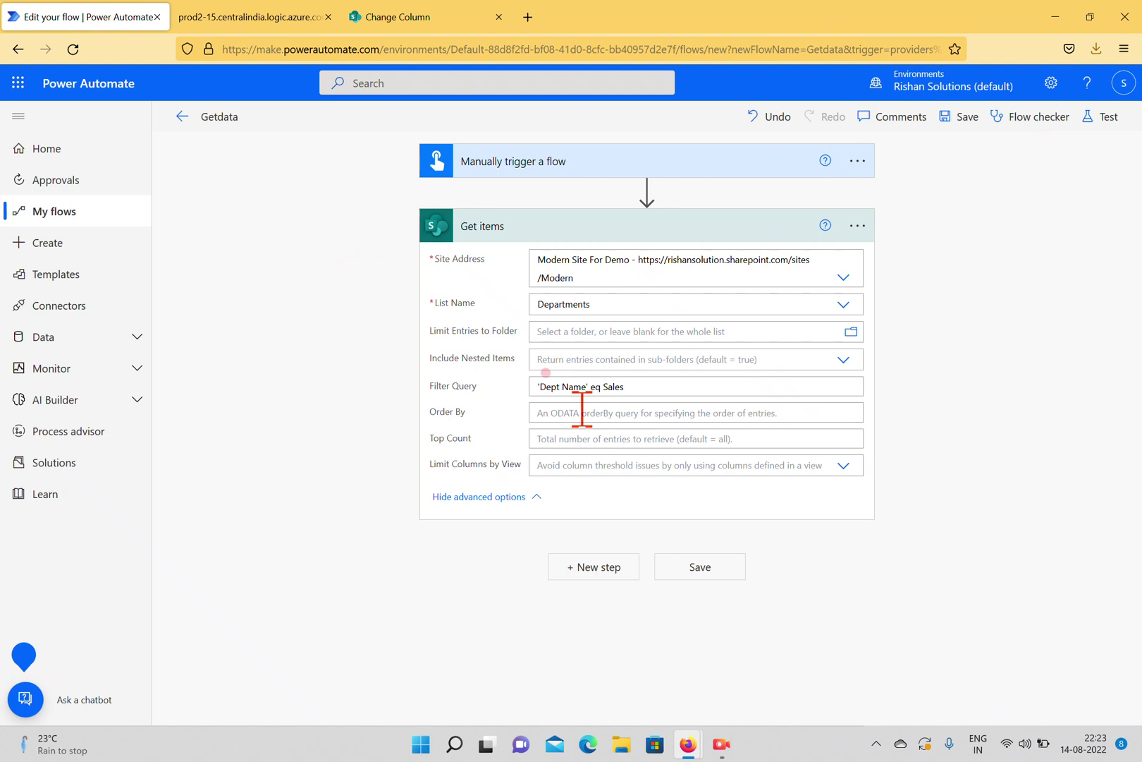
{"action": "left_click", "coordinate": [542, 388]}
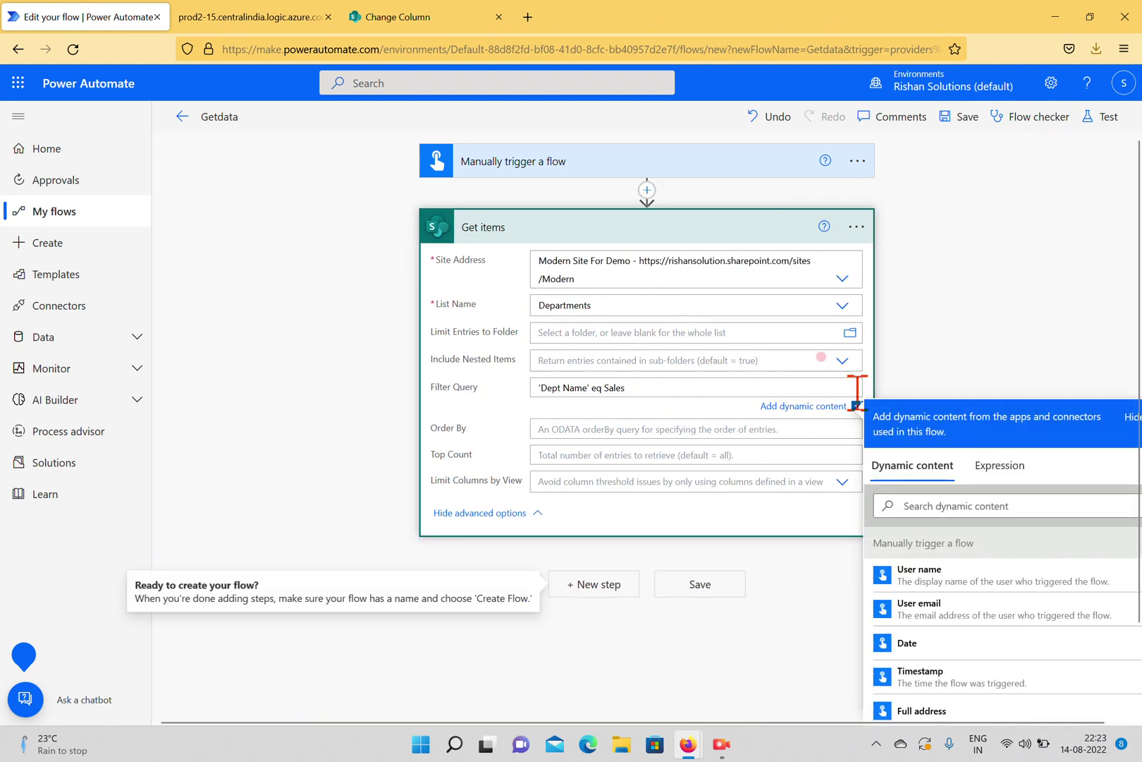
{"action": "left_click", "coordinate": [562, 388]}
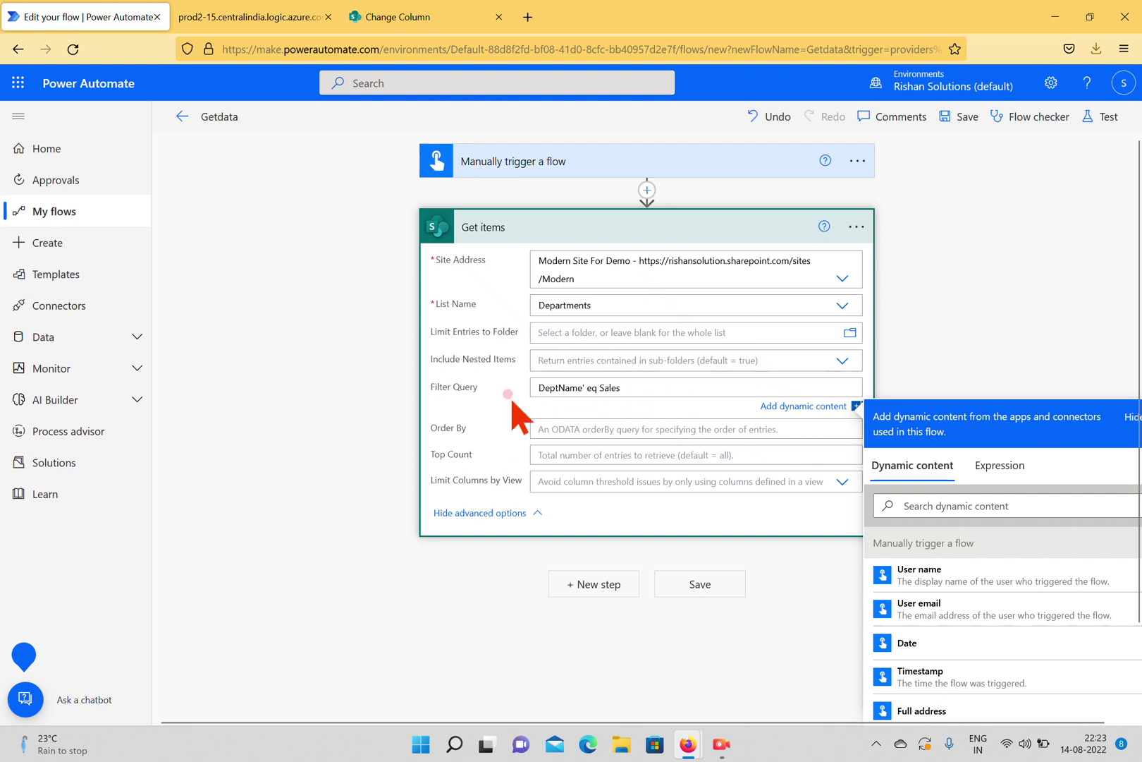
{"action": "key", "text": "Left"}
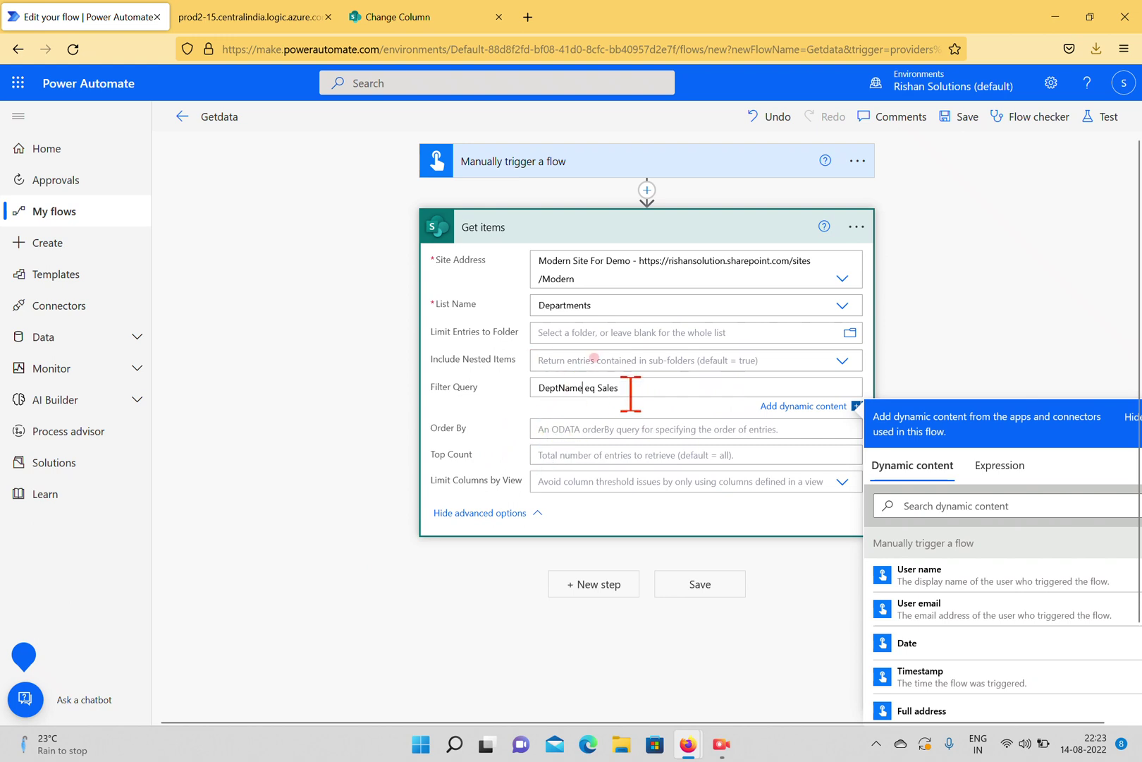
Step: Save the flow and run a manual test with the unquoted Sales filter
{"action": "left_click", "coordinate": [1097, 120]}
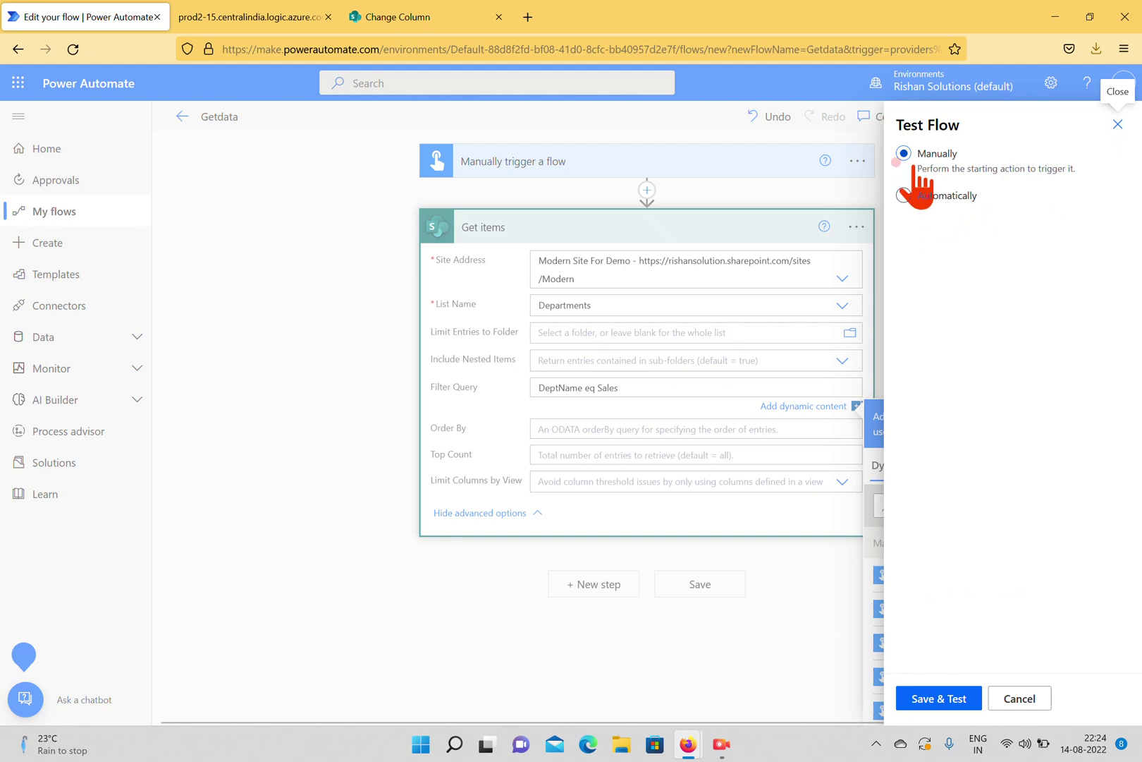
{"action": "left_click", "coordinate": [935, 698]}
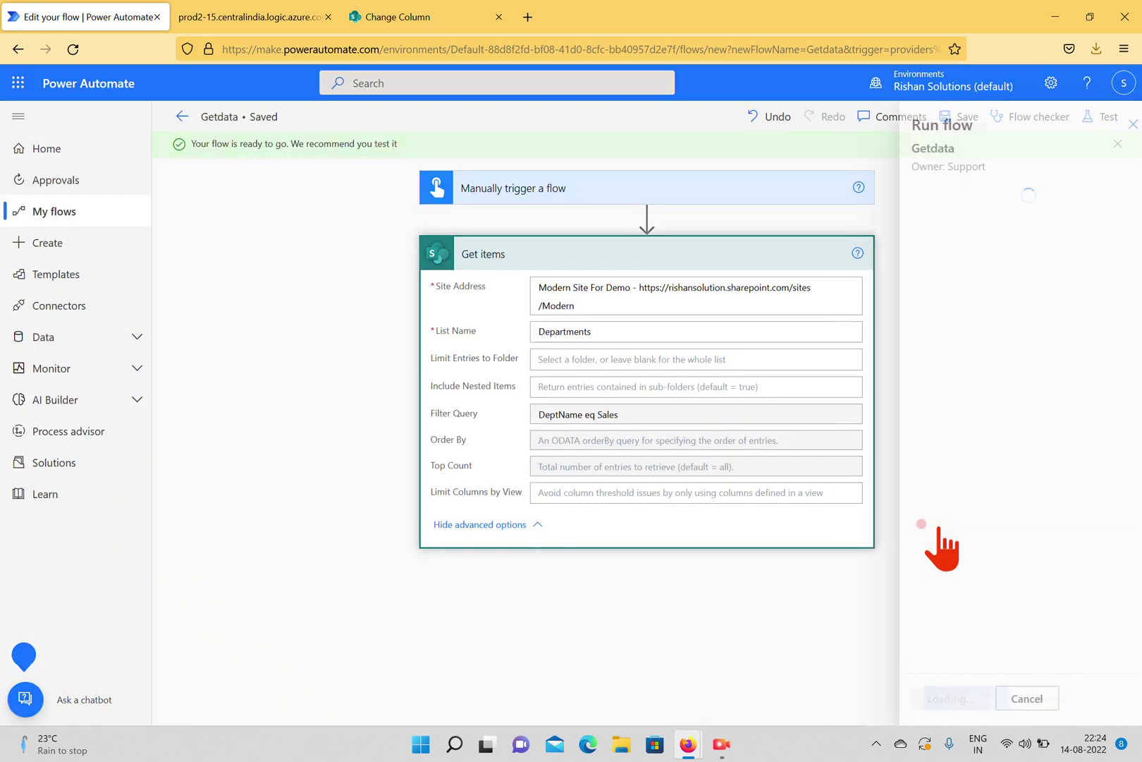
{"action": "left_click", "coordinate": [941, 698]}
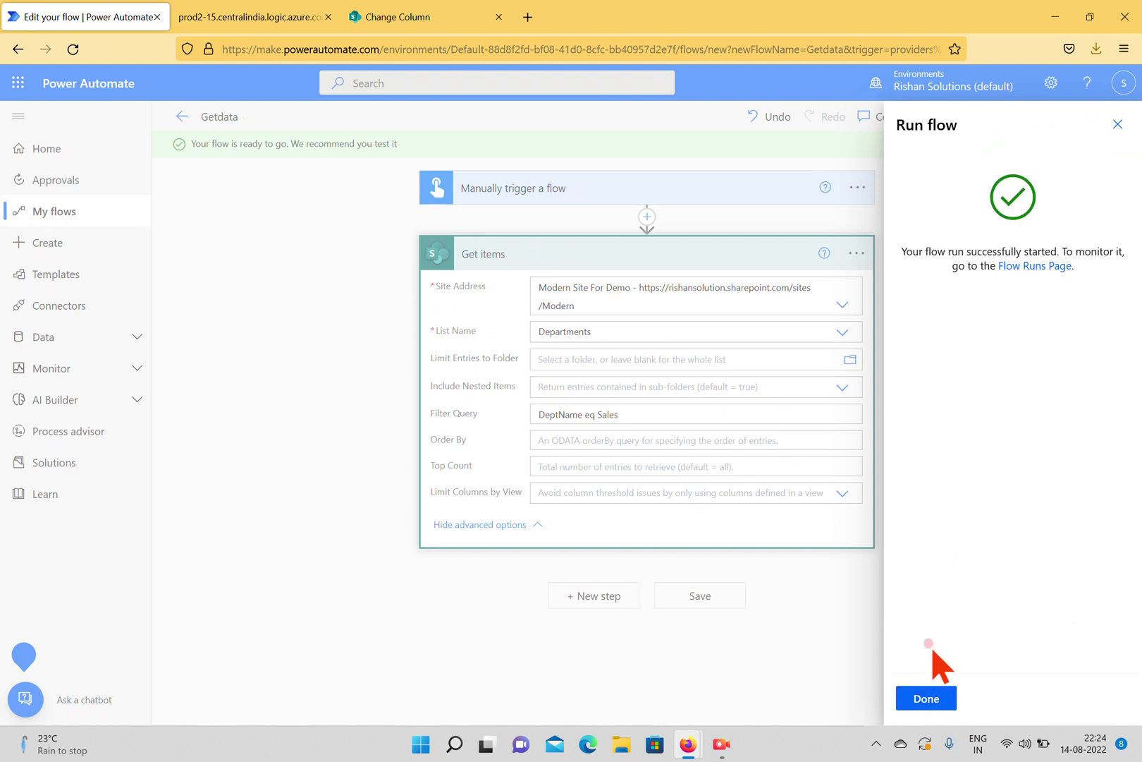
{"action": "left_click", "coordinate": [920, 700]}
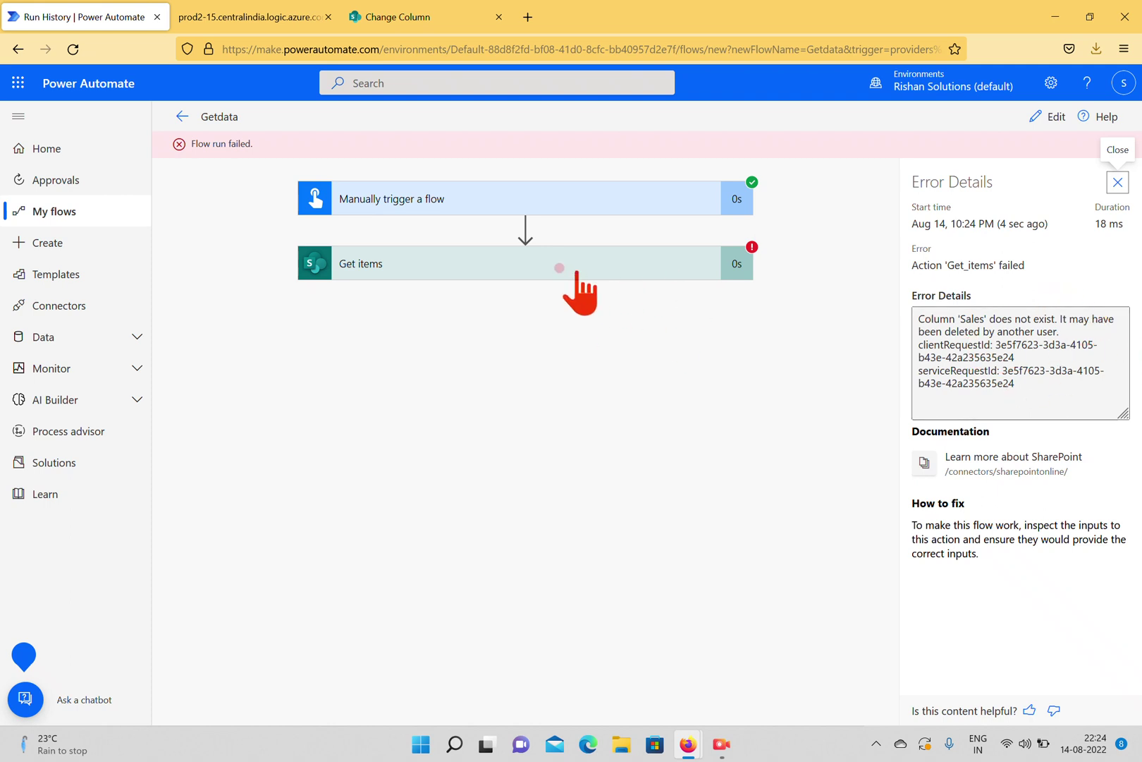
Step: Reopen the flow for editing and recheck the DeptName field name in the SharePoint column settings web address
{"action": "left_click", "coordinate": [1050, 117]}
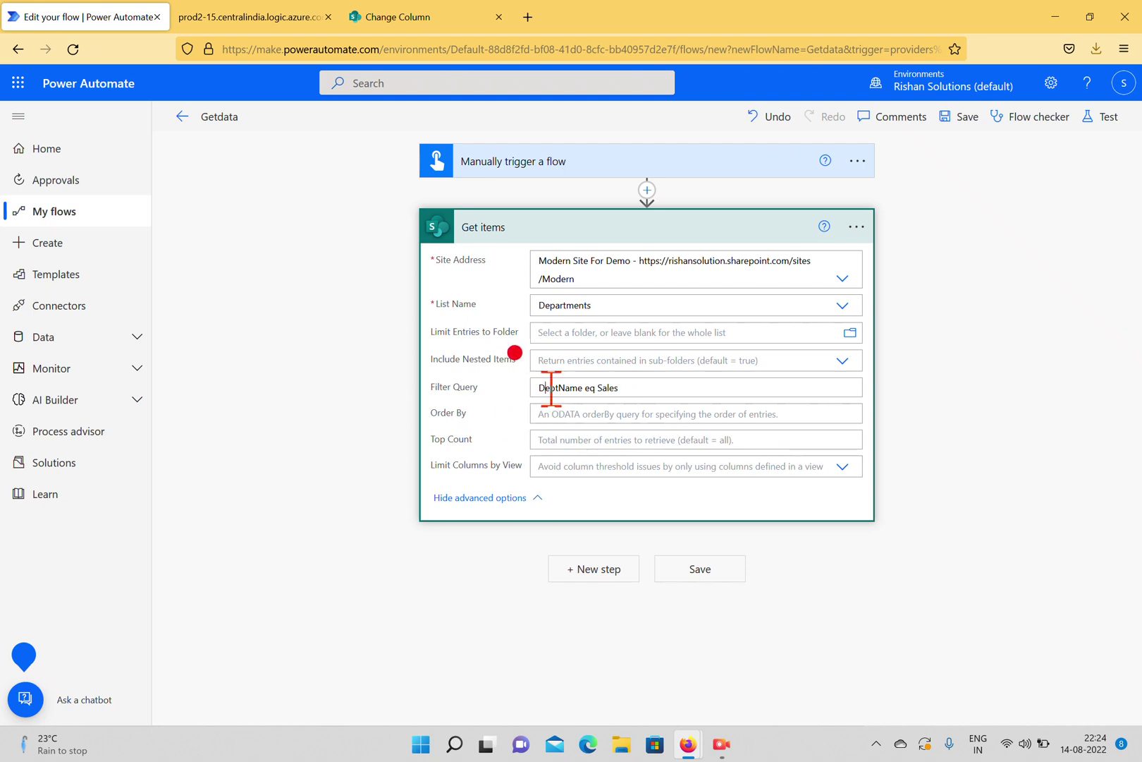
{"action": "left_click", "coordinate": [604, 389]}
{"action": "left_click", "coordinate": [406, 15]}
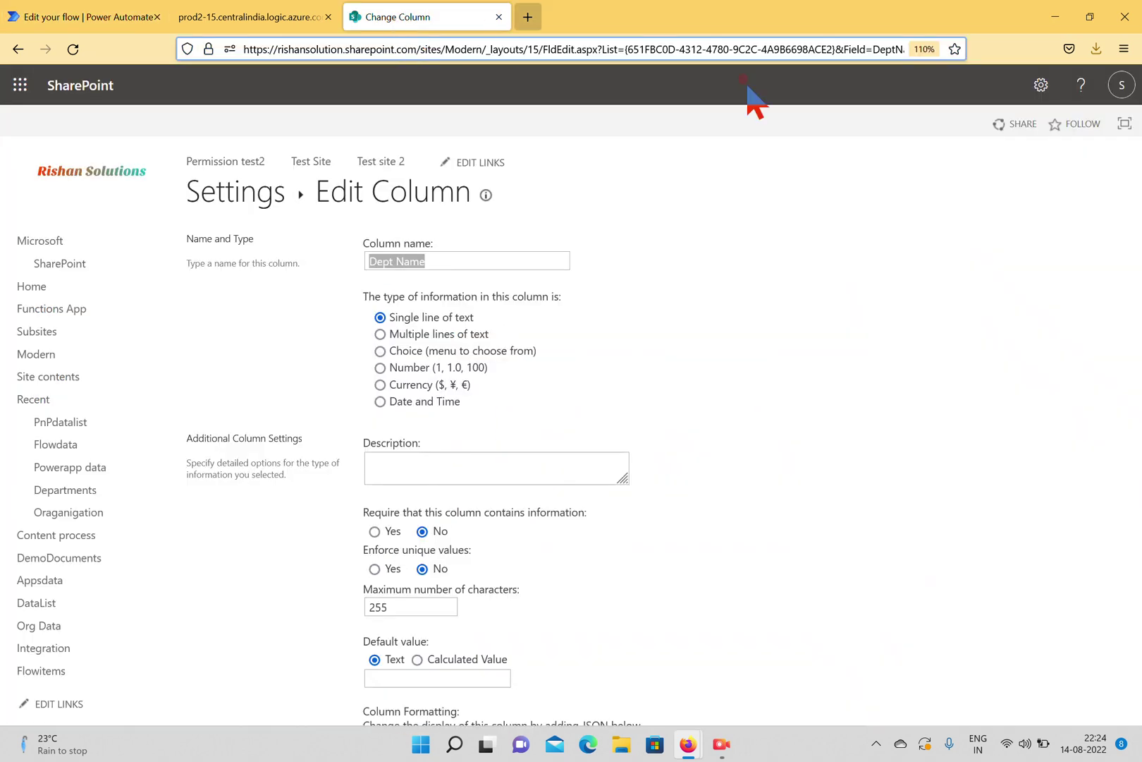
{"action": "left_click", "coordinate": [880, 49]}
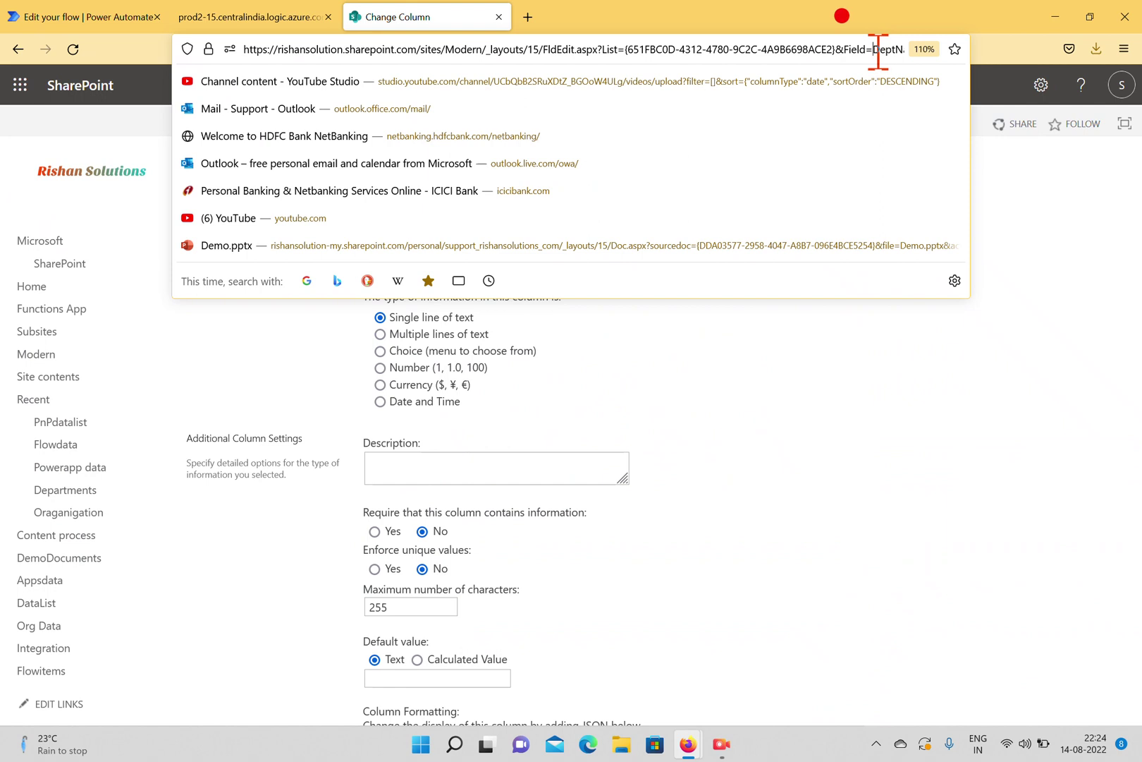
{"action": "left_click_drag", "start_coordinate": [875, 49], "coordinate": [927, 53]}
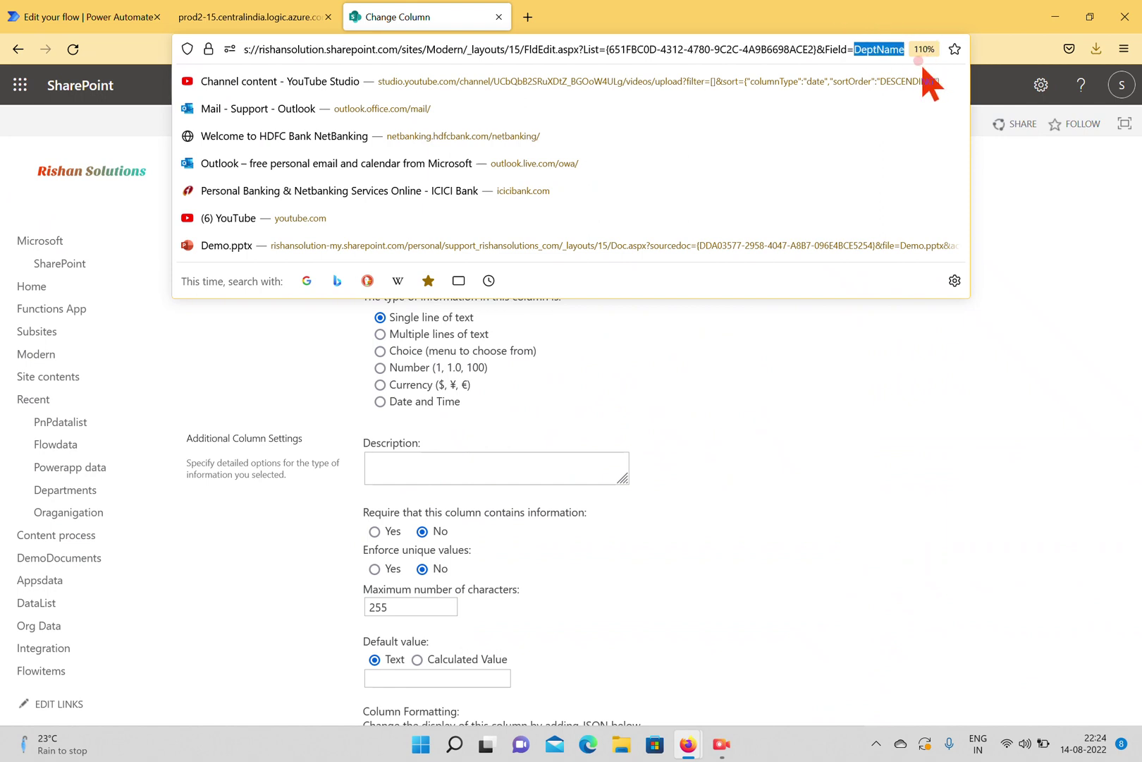
Step: Back in the flow editor, enclose the filter value in single quotes so the Filter Query reads DeptName eq 'Sales'
{"action": "left_click", "coordinate": [51, 13]}
{"action": "triple_click", "coordinate": [570, 384]}
{"action": "left_click", "coordinate": [580, 389]}
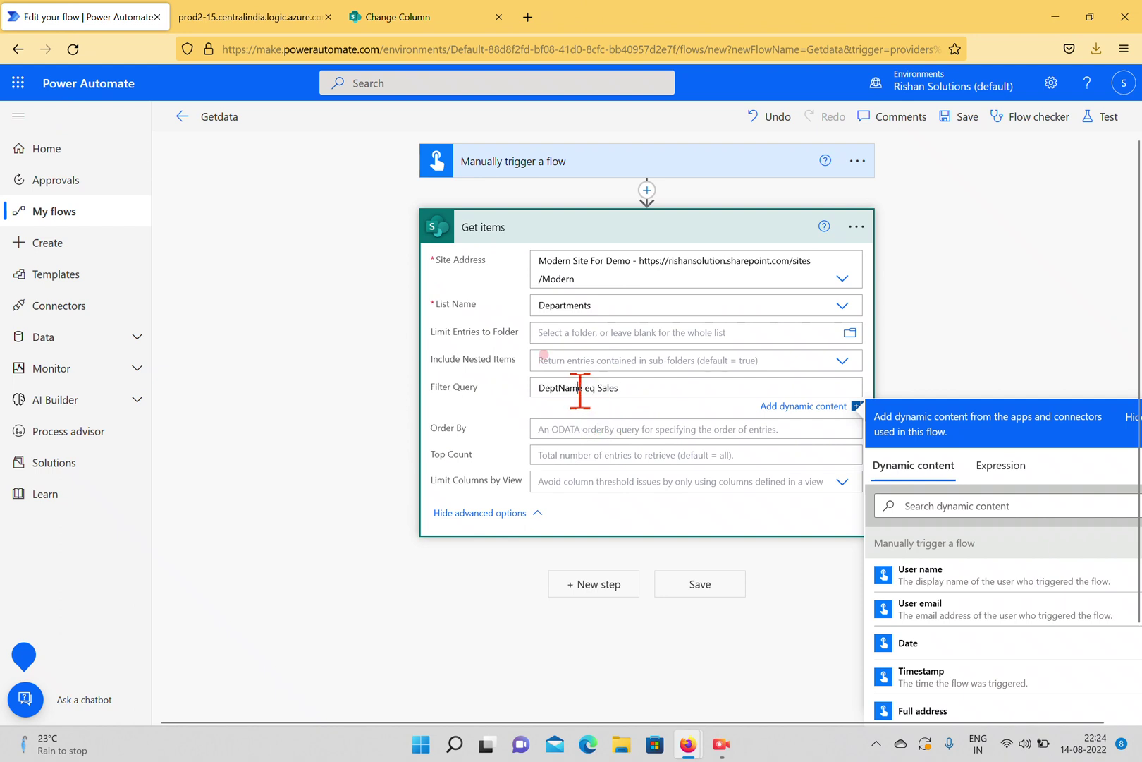
{"action": "left_click_drag", "start_coordinate": [585, 387], "coordinate": [538, 387]}
{"action": "type", "text": "'"}
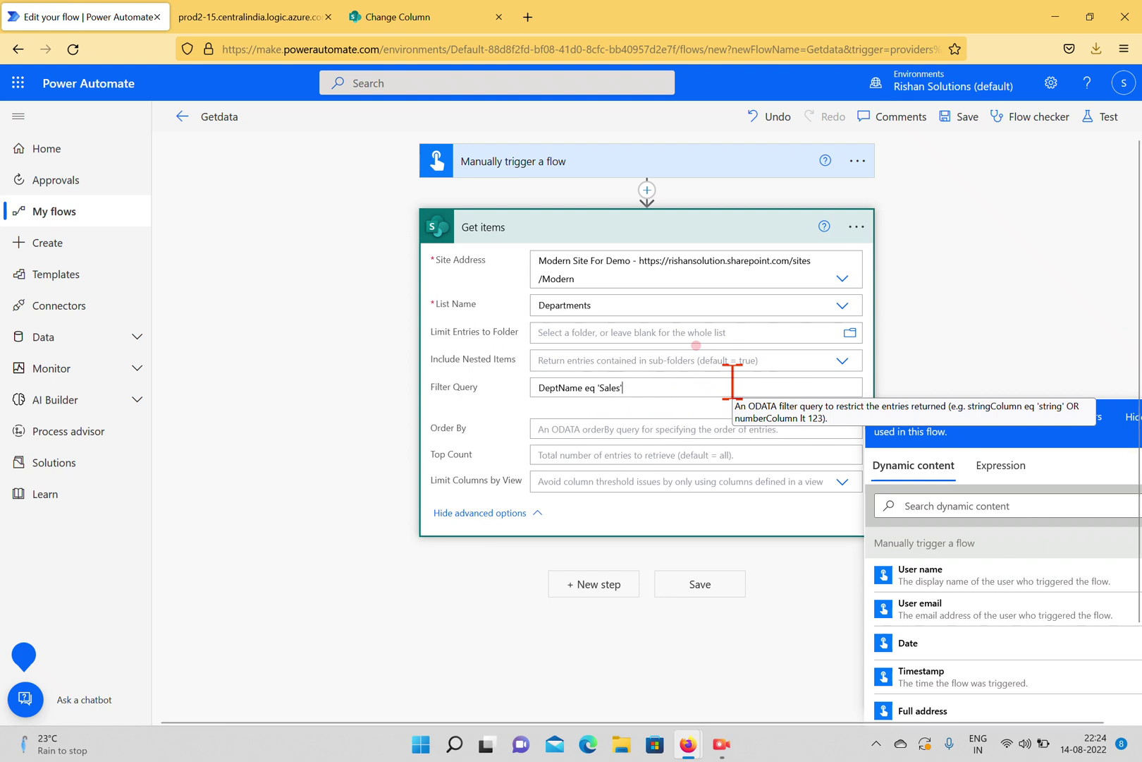
{"action": "type", "text": "'"}
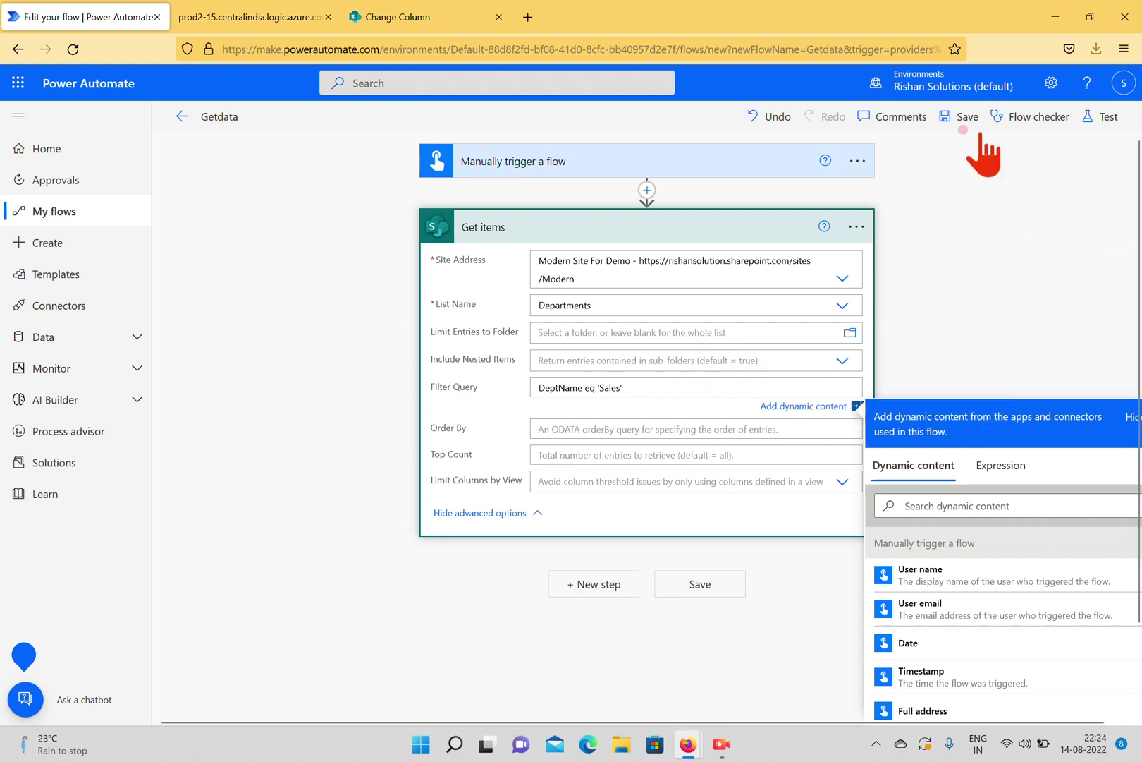
Step: Save the flow and run a manual test with the quoted 'Sales' filter
{"action": "left_click", "coordinate": [1097, 118]}
{"action": "left_click", "coordinate": [931, 697]}
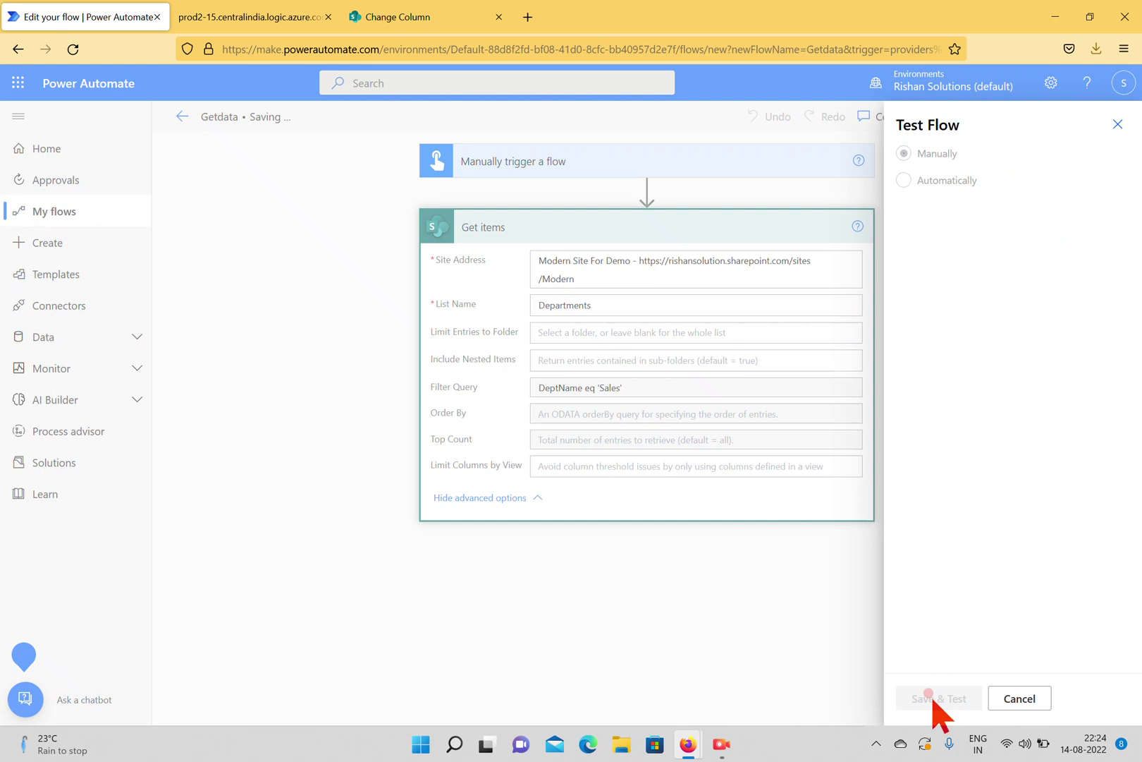
{"action": "left_click", "coordinate": [942, 702]}
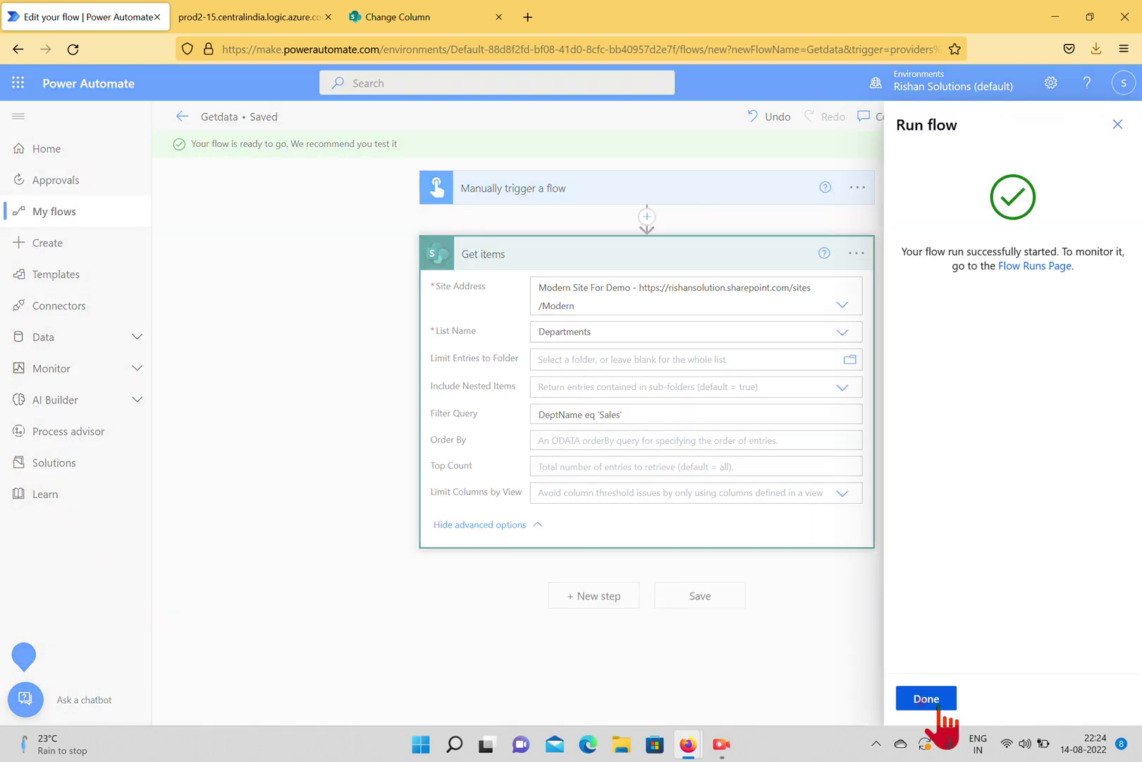
{"action": "left_click", "coordinate": [938, 702]}
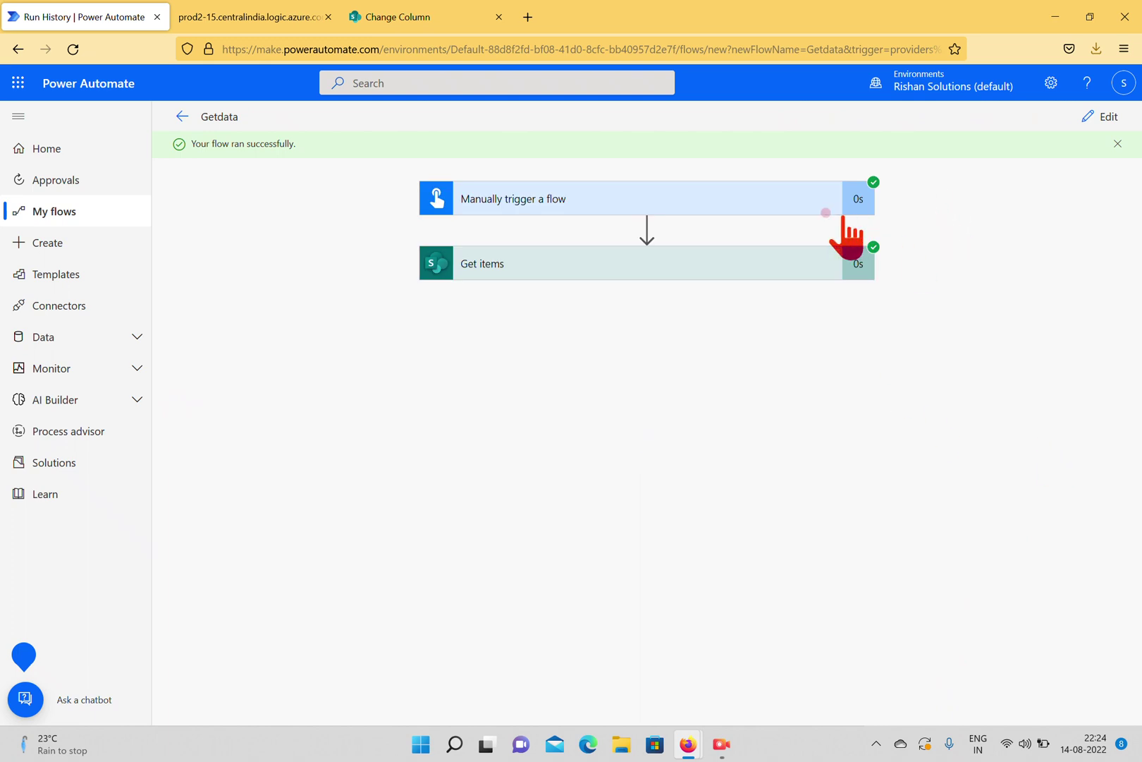
Step: Open the Get items raw output of the run and collapse the headers and records 0 to 5 to check the returned items
{"action": "left_click", "coordinate": [530, 264]}
{"action": "left_click", "coordinate": [474, 543]}
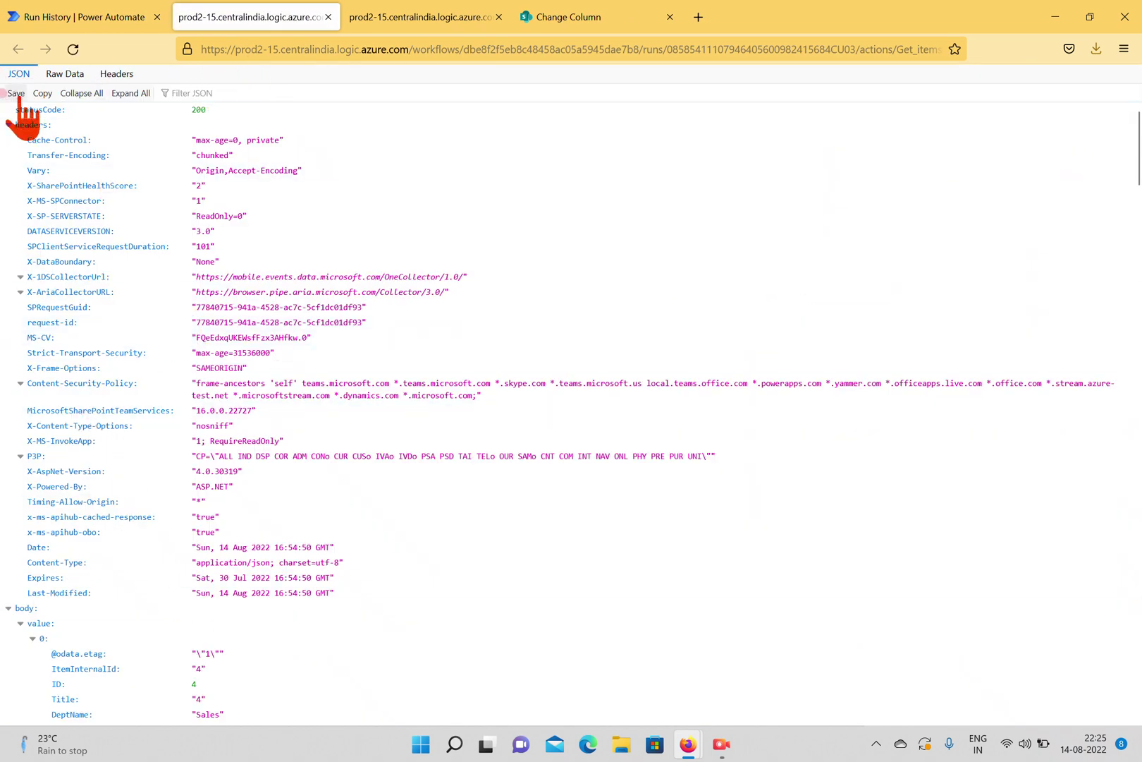
{"action": "left_click", "coordinate": [10, 127]}
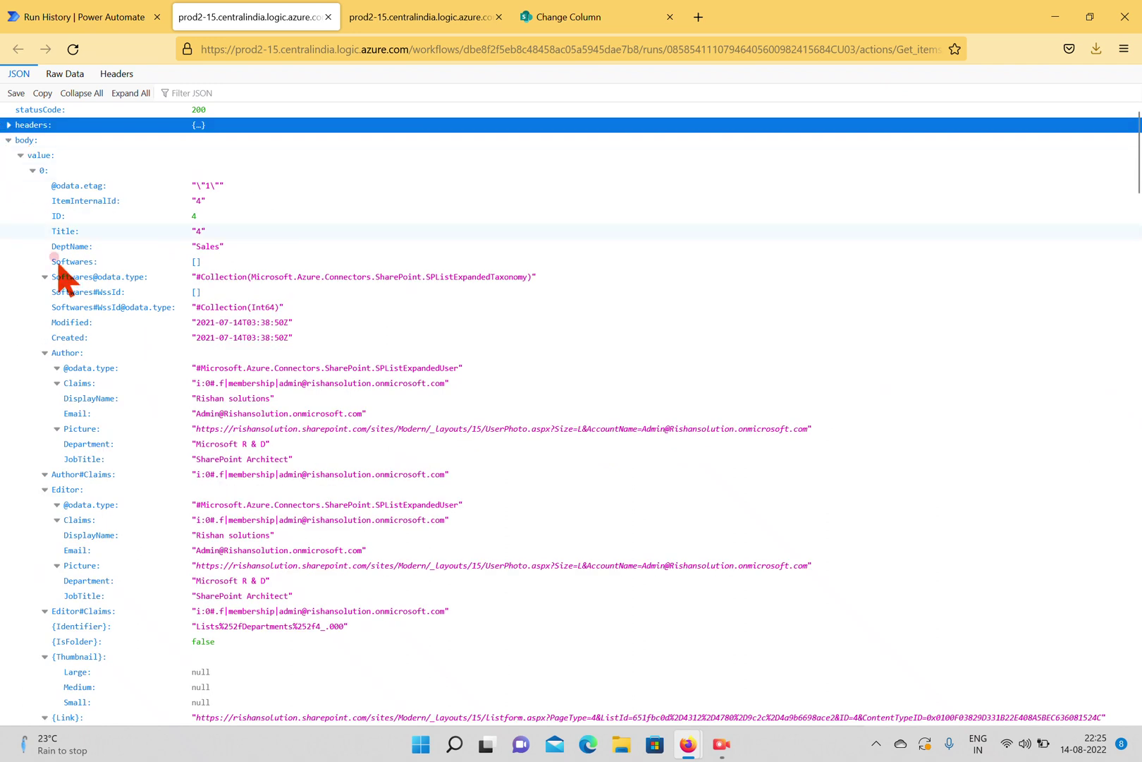
{"action": "left_click", "coordinate": [33, 170]}
{"action": "left_click", "coordinate": [32, 185]}
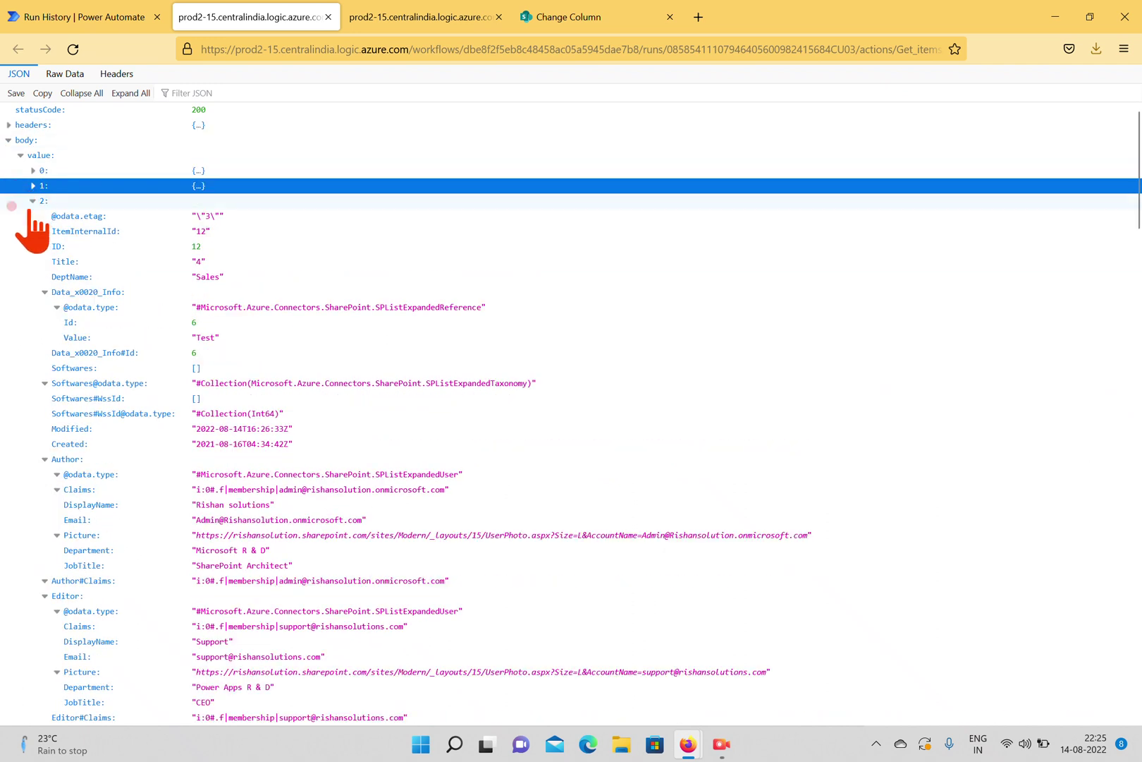
{"action": "left_click", "coordinate": [33, 201]}
{"action": "left_click", "coordinate": [33, 215]}
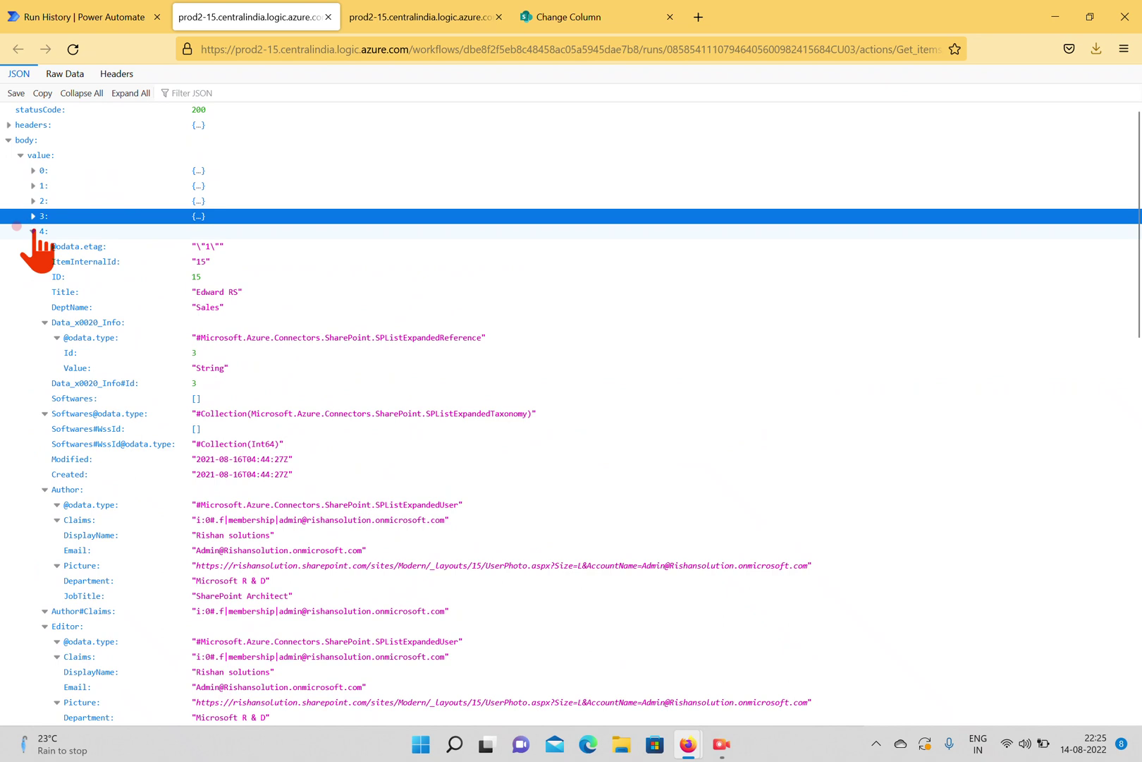
{"action": "left_click", "coordinate": [32, 231]}
{"action": "left_click", "coordinate": [32, 246]}
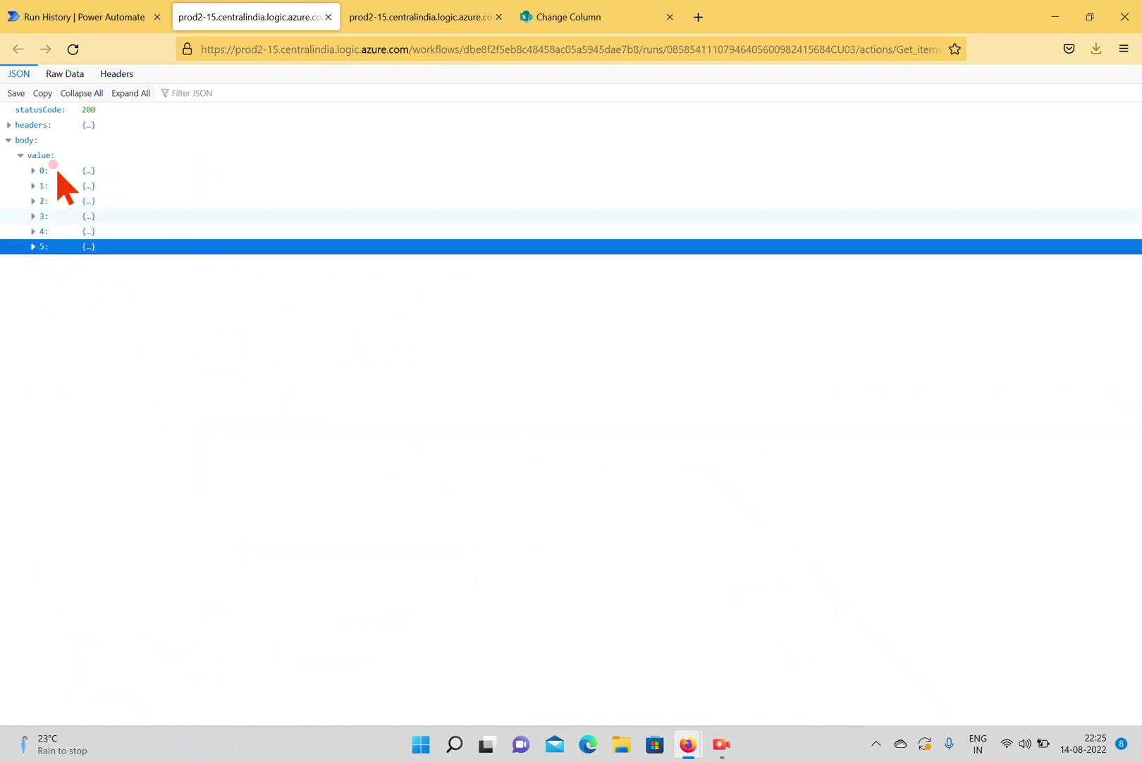
Step: Filter the Departments list by Dept Name Sales and compare the matching items with the flow's JSON output
{"action": "left_click", "coordinate": [570, 26]}
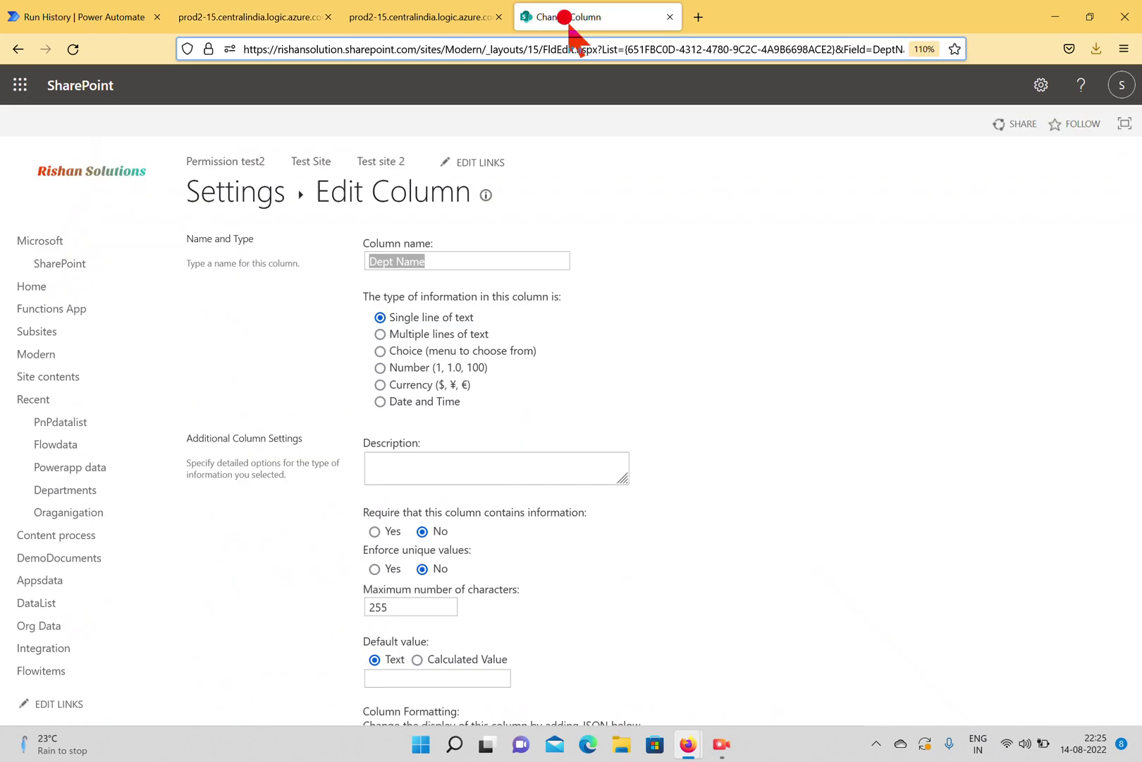
{"action": "left_click", "coordinate": [252, 200]}
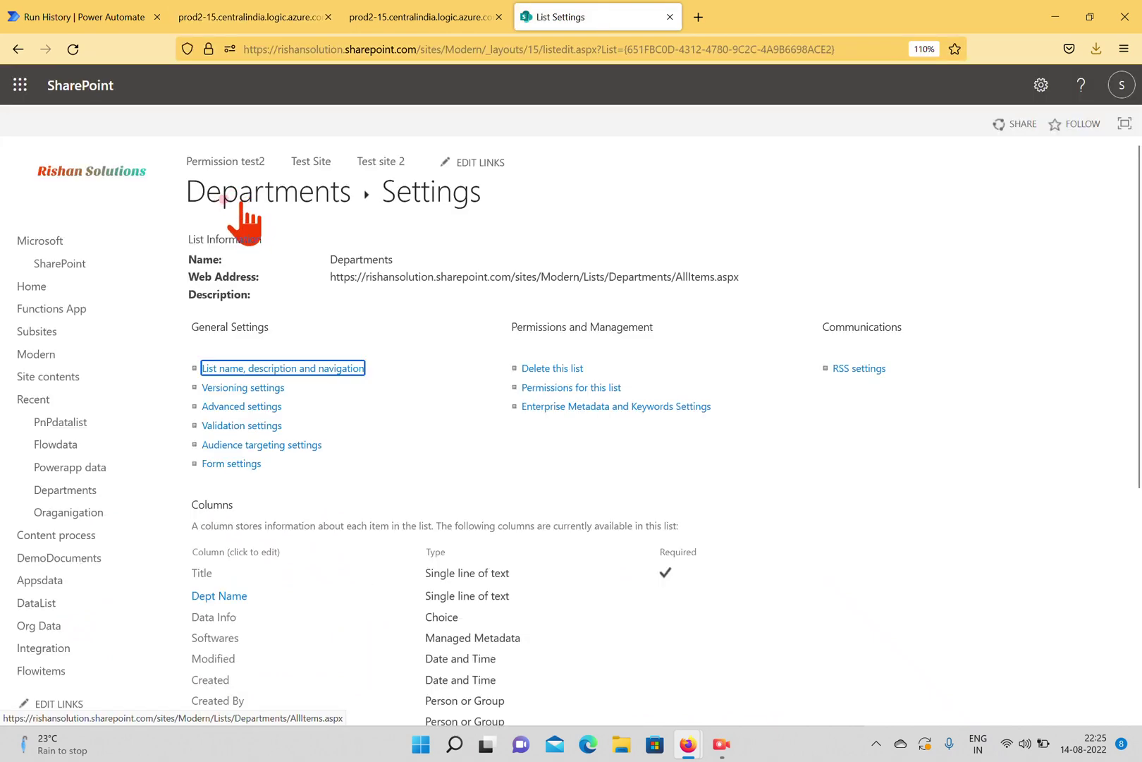
{"action": "left_click", "coordinate": [239, 200]}
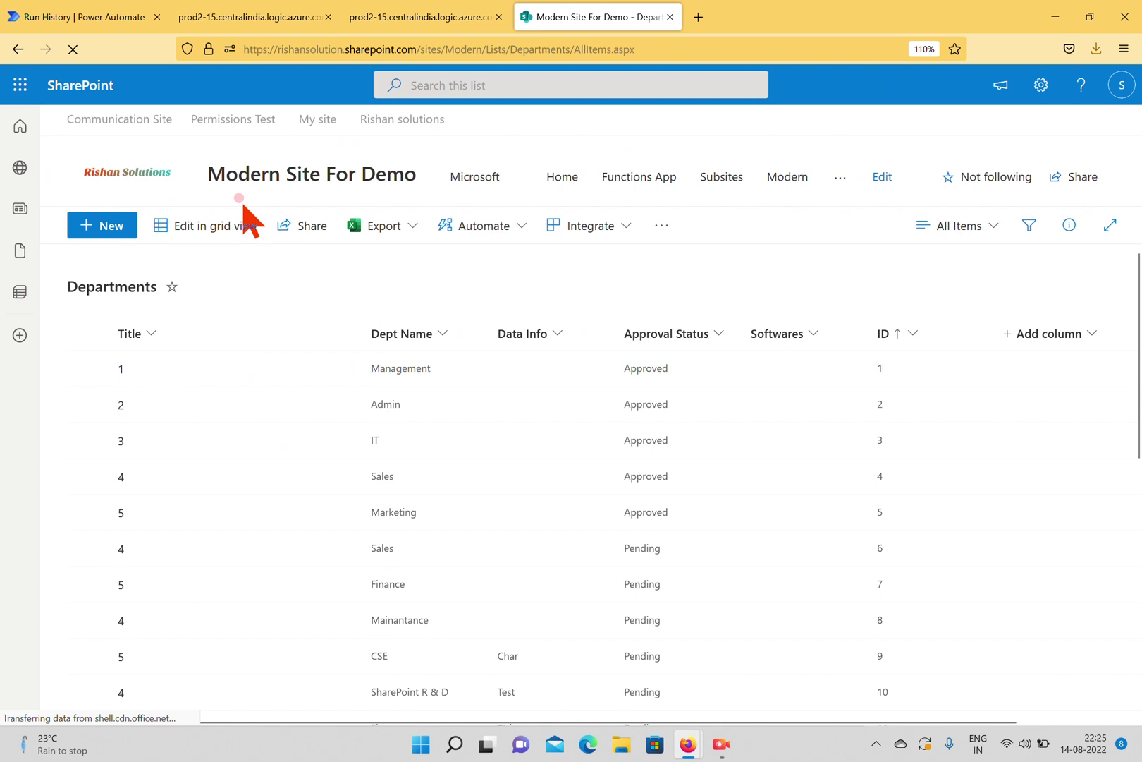
{"action": "scroll", "coordinate": [505, 365], "scroll_direction": "down", "scroll_amount": 3}
{"action": "left_click", "coordinate": [435, 337]}
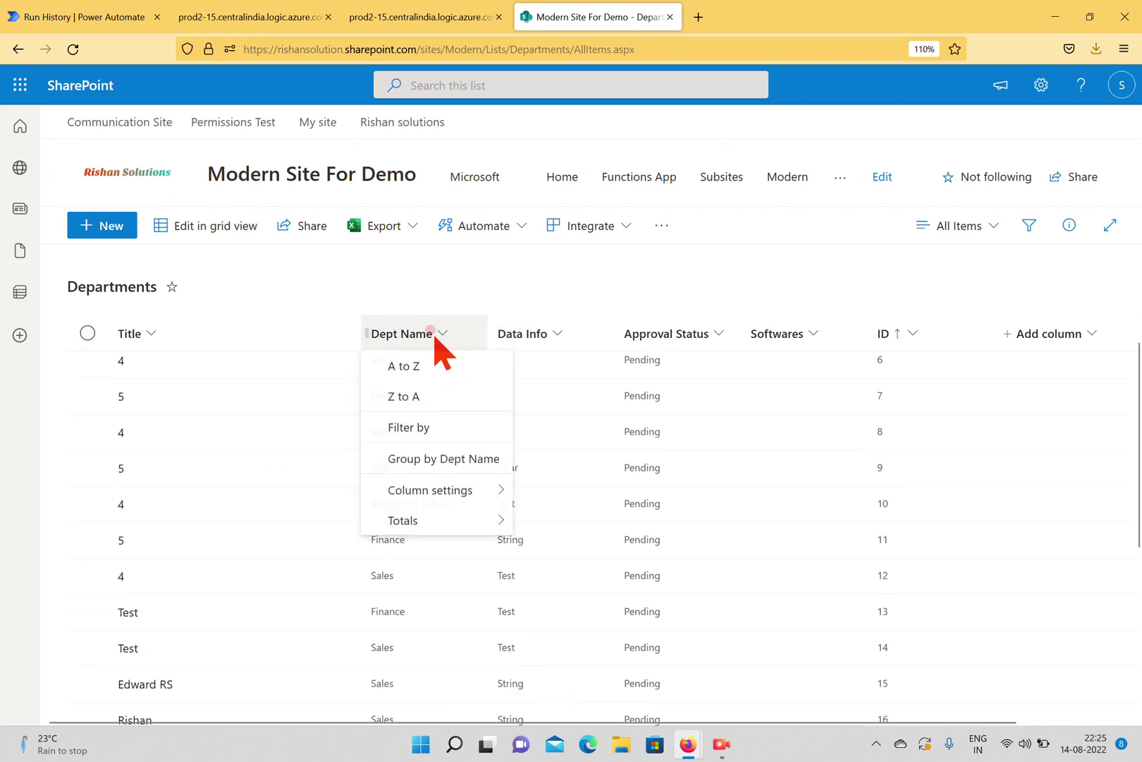
{"action": "left_click", "coordinate": [431, 427]}
{"action": "left_click", "coordinate": [938, 310]}
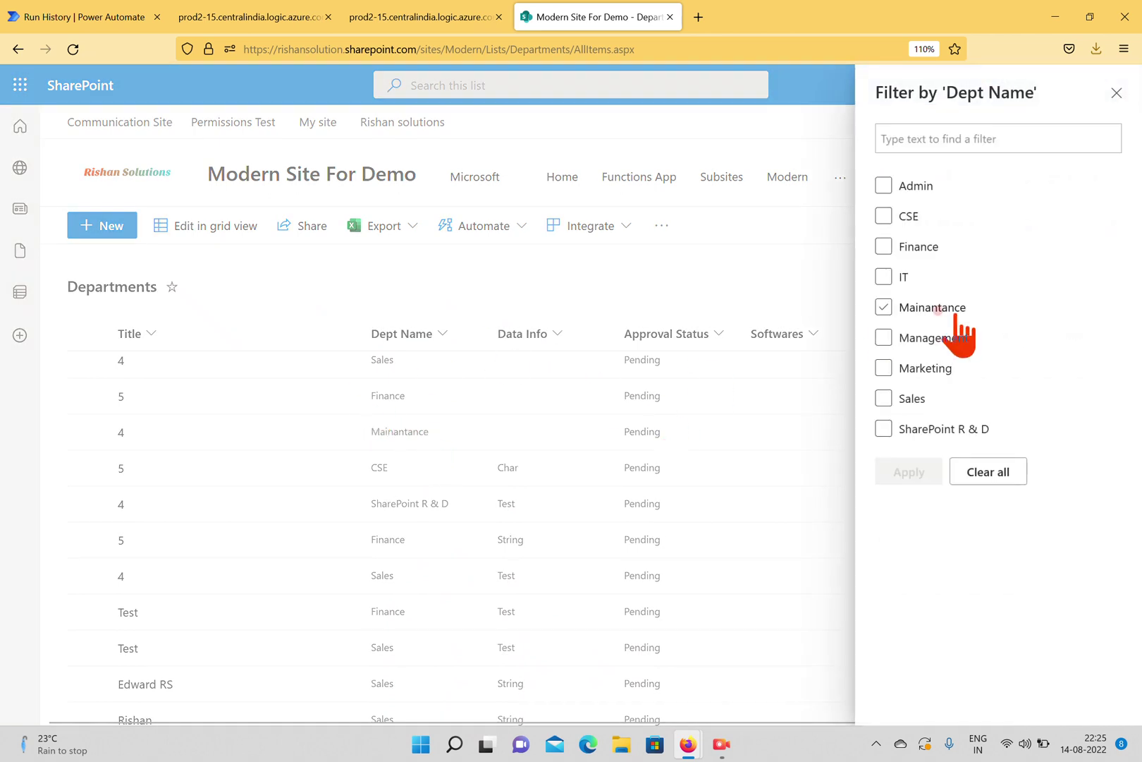
{"action": "left_click", "coordinate": [874, 404]}
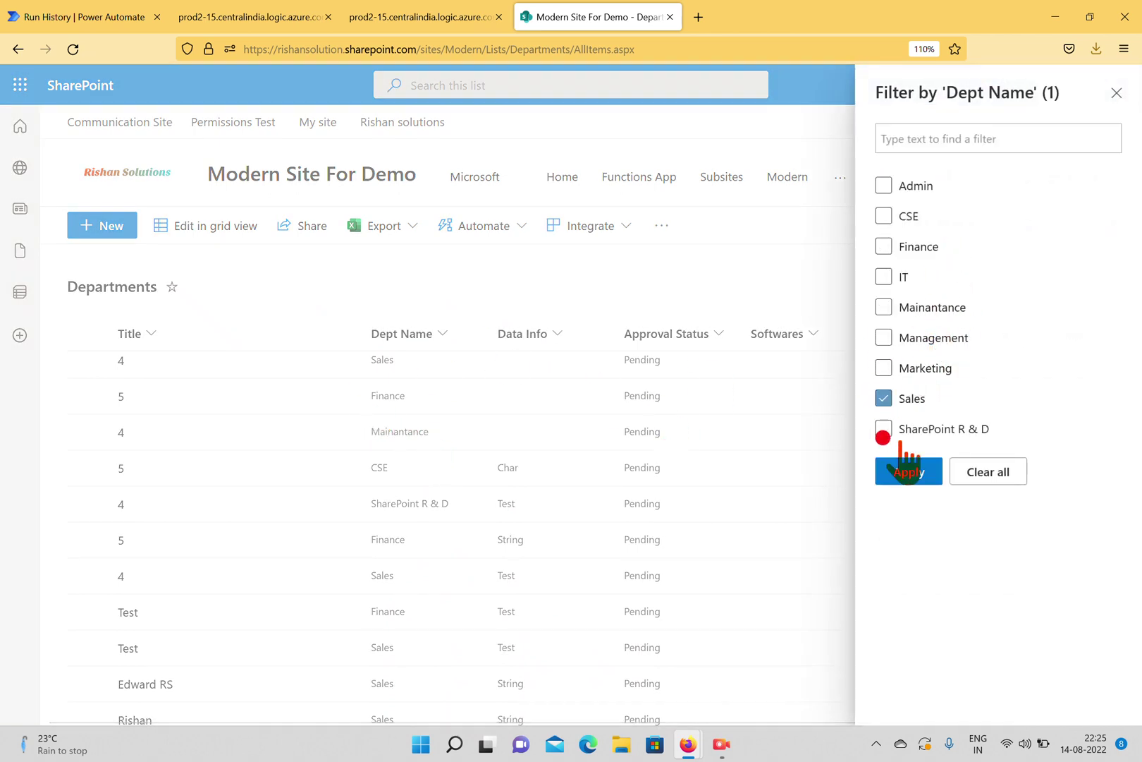
{"action": "left_click", "coordinate": [909, 473]}
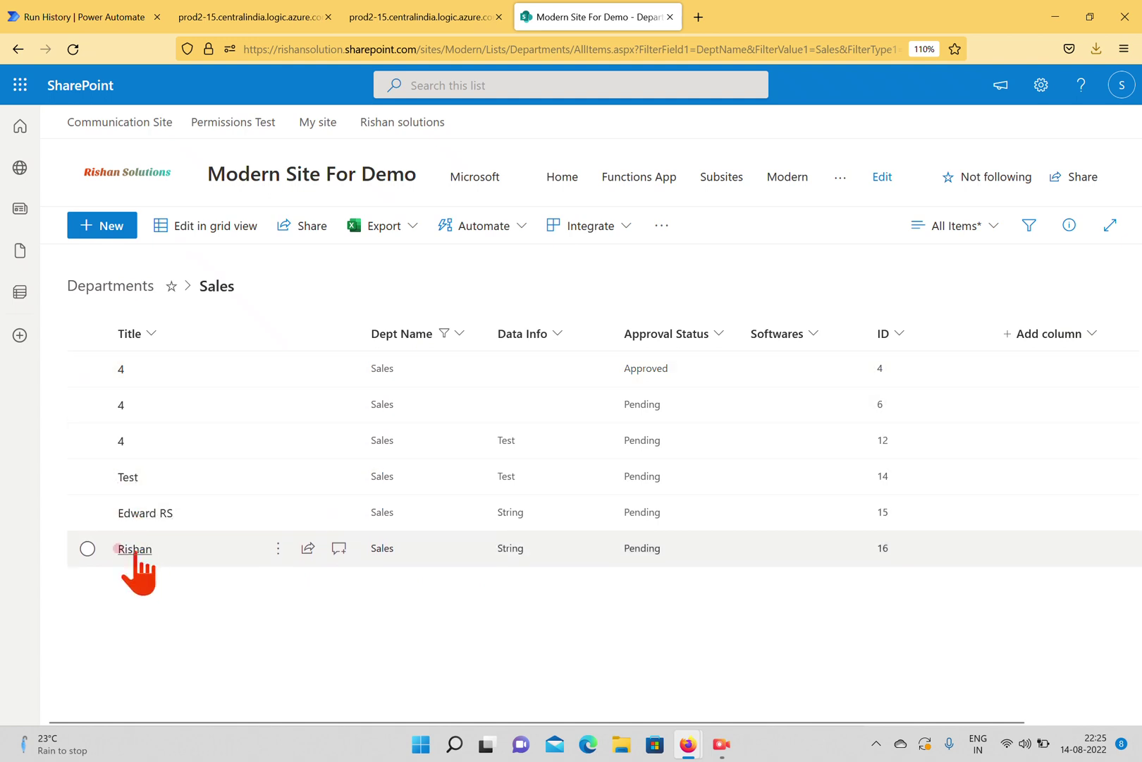
{"action": "left_click", "coordinate": [269, 17]}
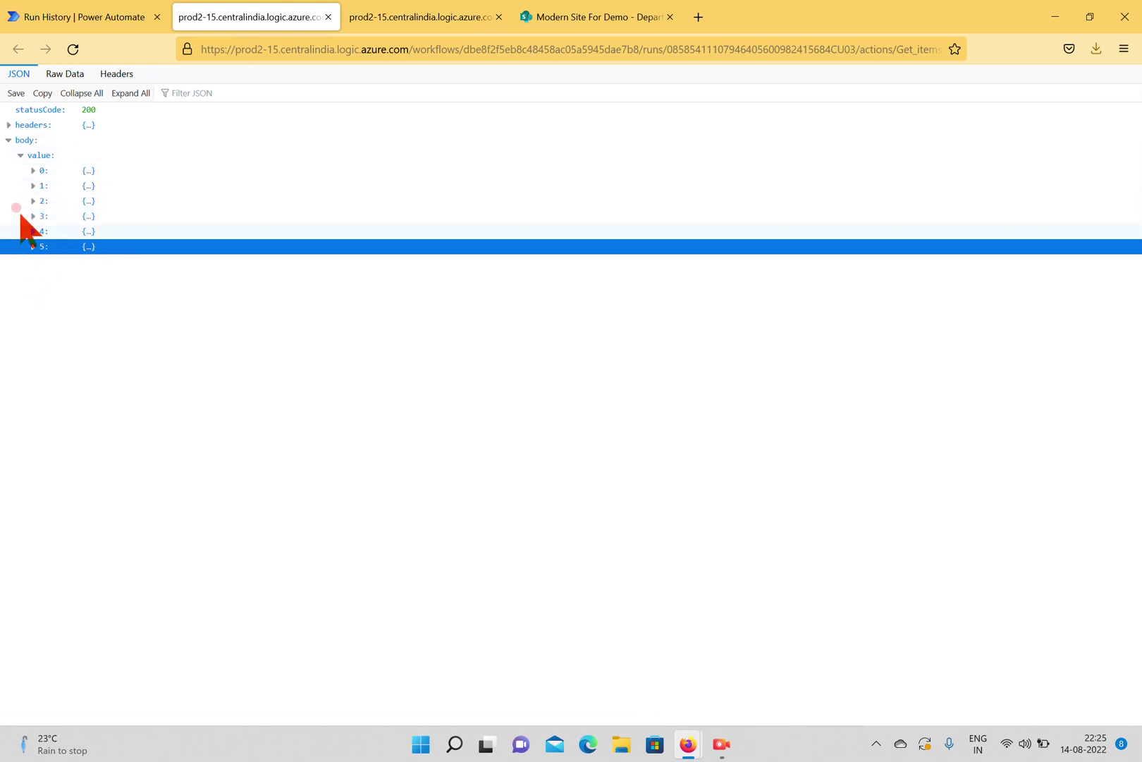
Step: Glance at the Sales-filtered Departments list, reopen the Getdata flow for editing and add a SharePoint Update item action after Get items
{"action": "left_click", "coordinate": [610, 20]}
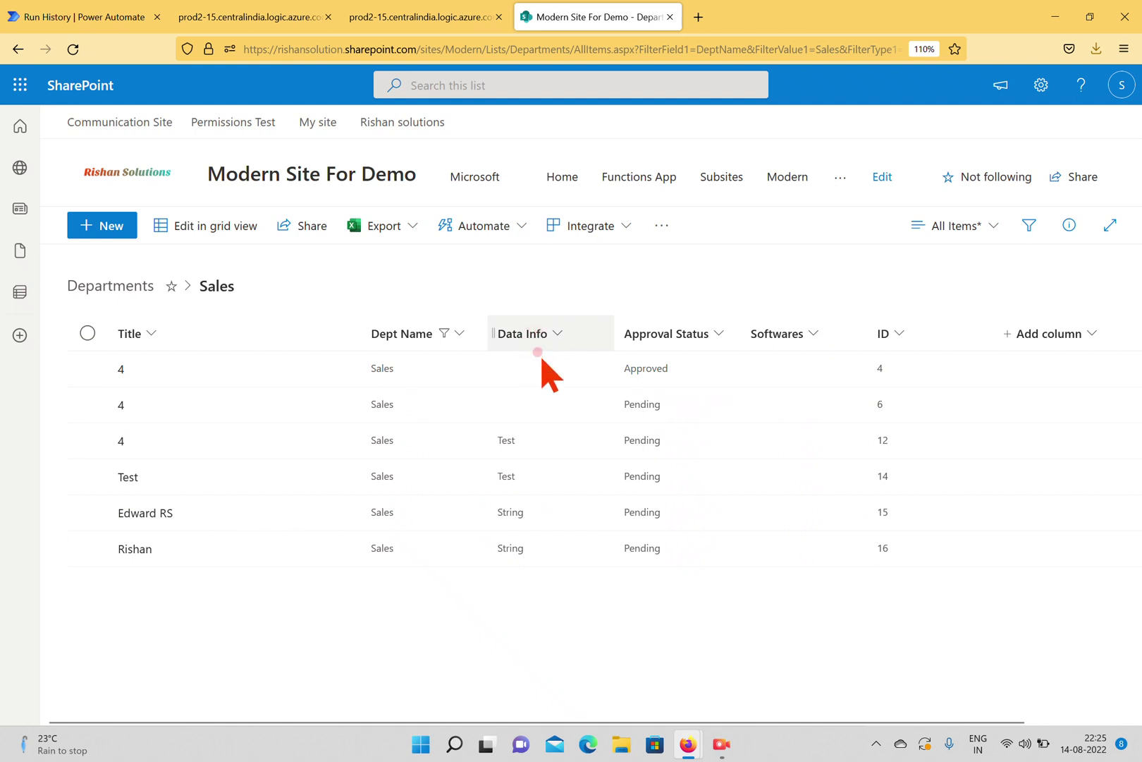
{"action": "left_click", "coordinate": [96, 17]}
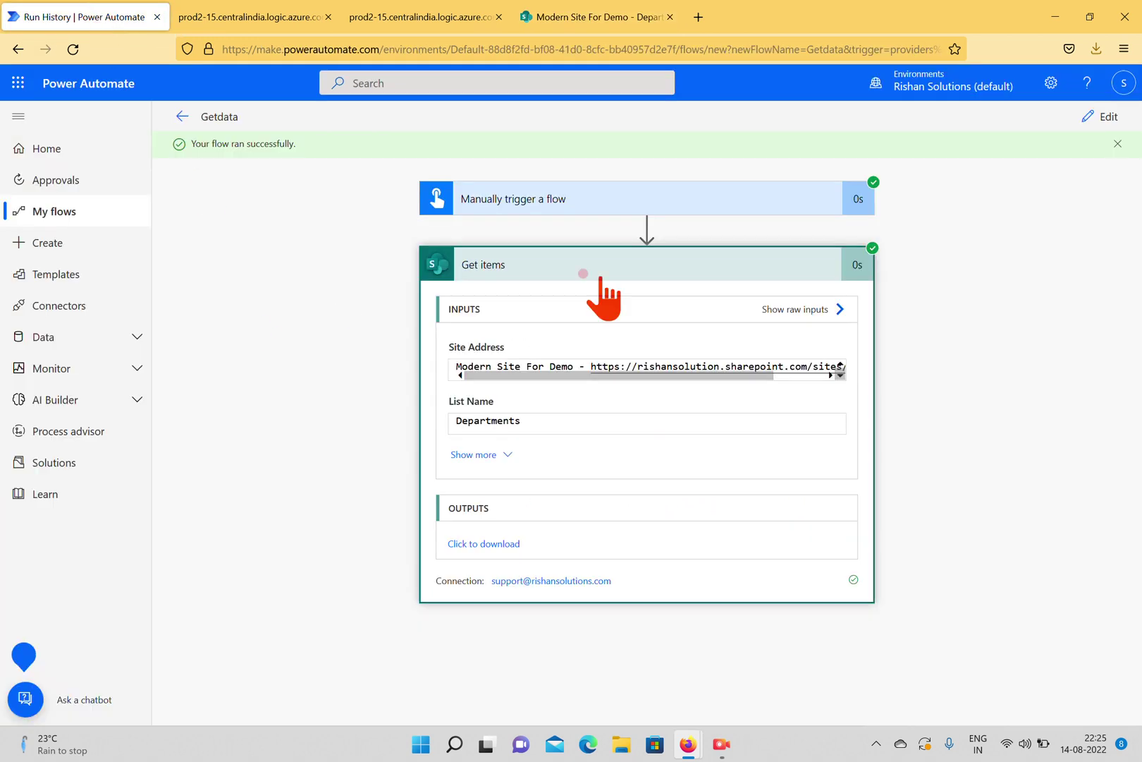
{"action": "left_click", "coordinate": [1126, 113]}
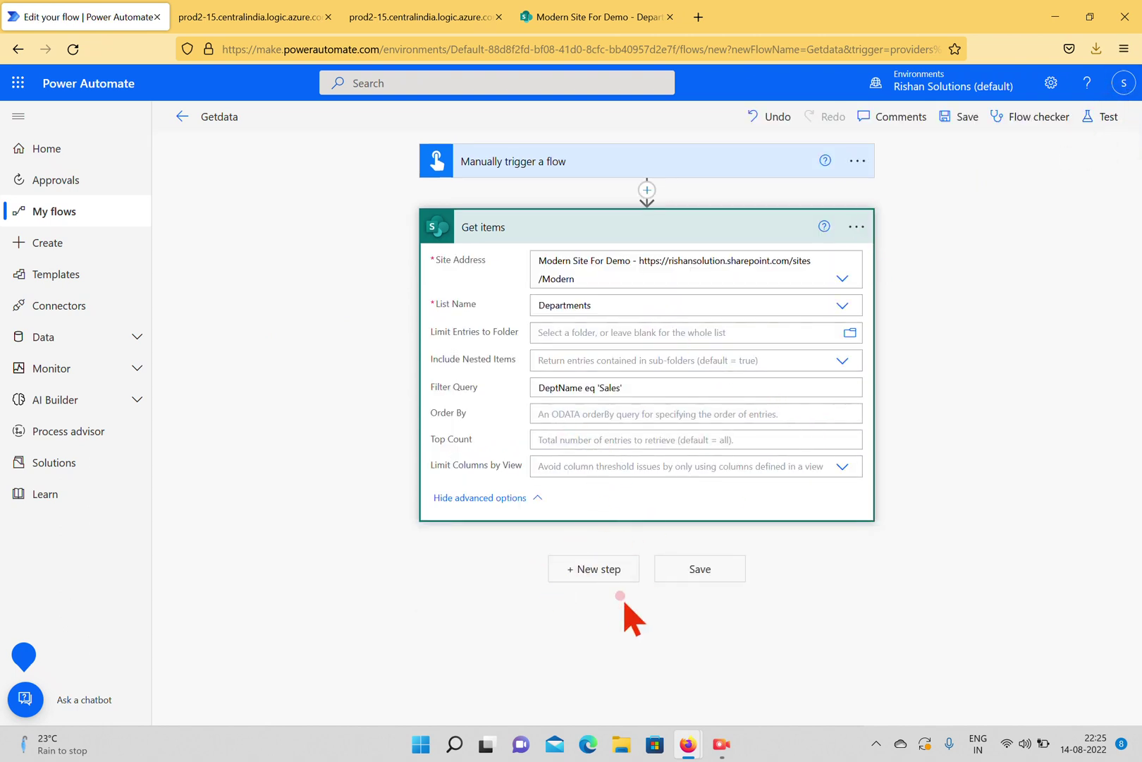
{"action": "left_click", "coordinate": [587, 575]}
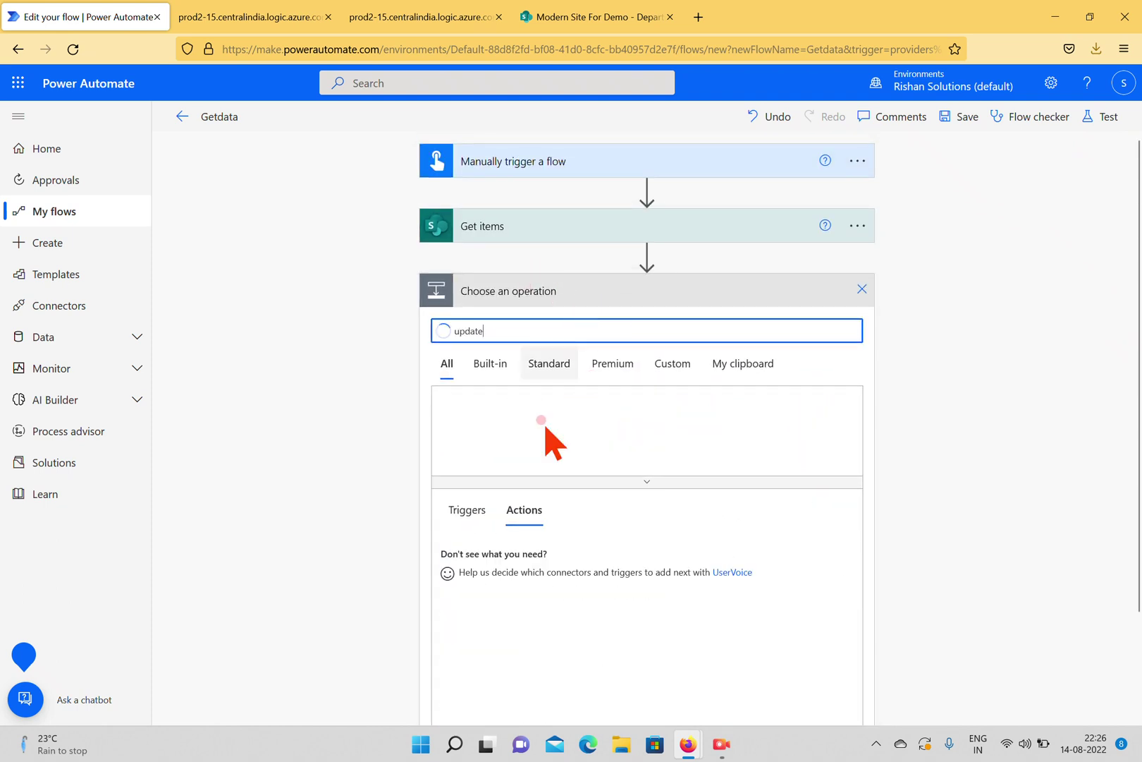
{"action": "scroll", "coordinate": [564, 543], "scroll_direction": "down", "scroll_amount": 2}
{"action": "left_click", "coordinate": [497, 516]}
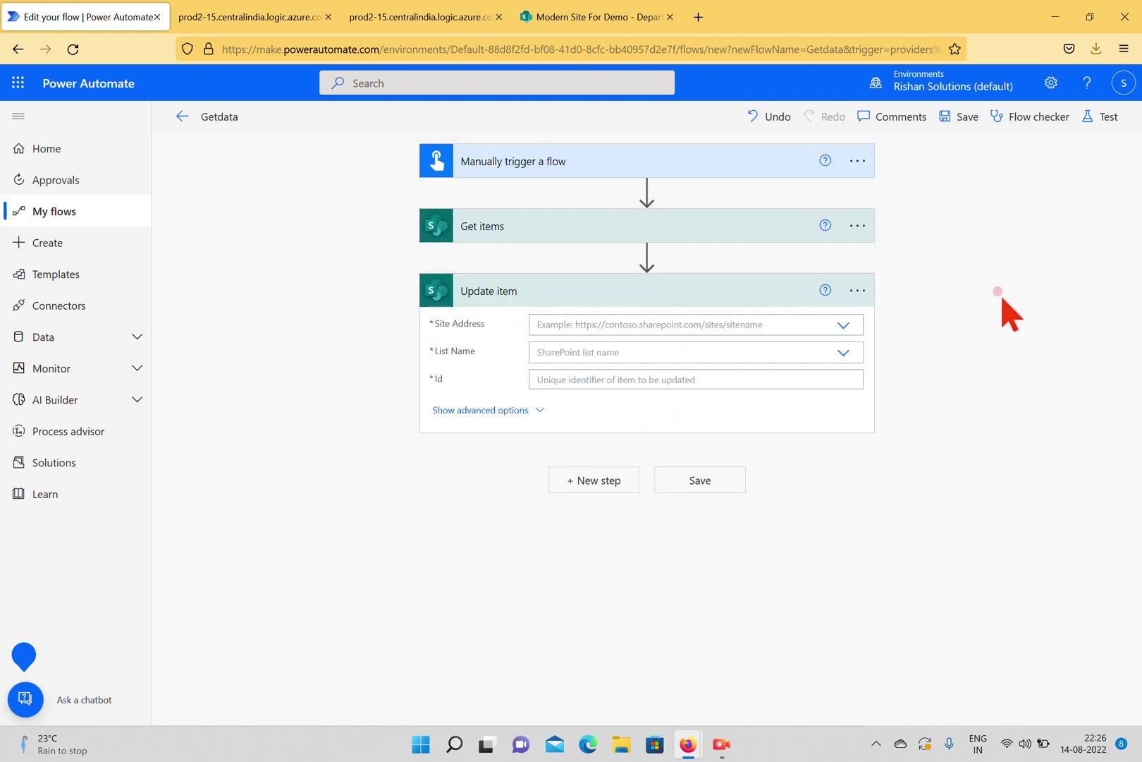
Step: Set the Update item action's site address to Modern Site For Demo and its list name to Departments
{"action": "left_click", "coordinate": [842, 325]}
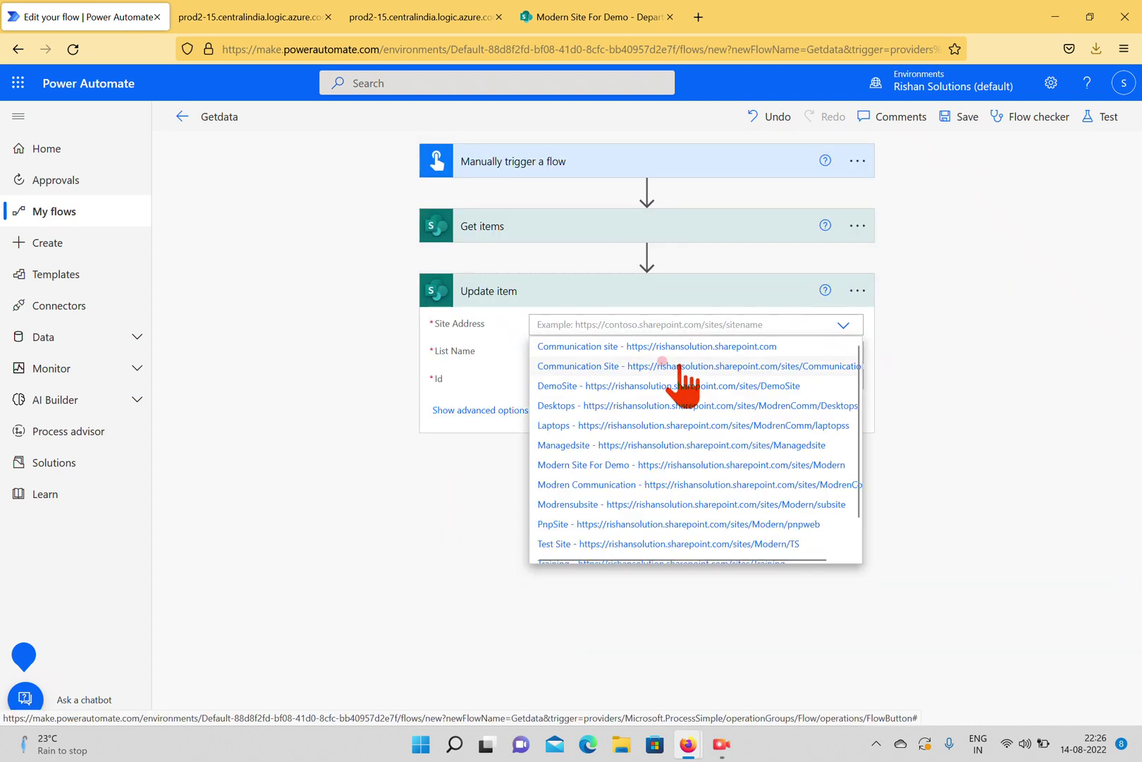
{"action": "left_click", "coordinate": [589, 467]}
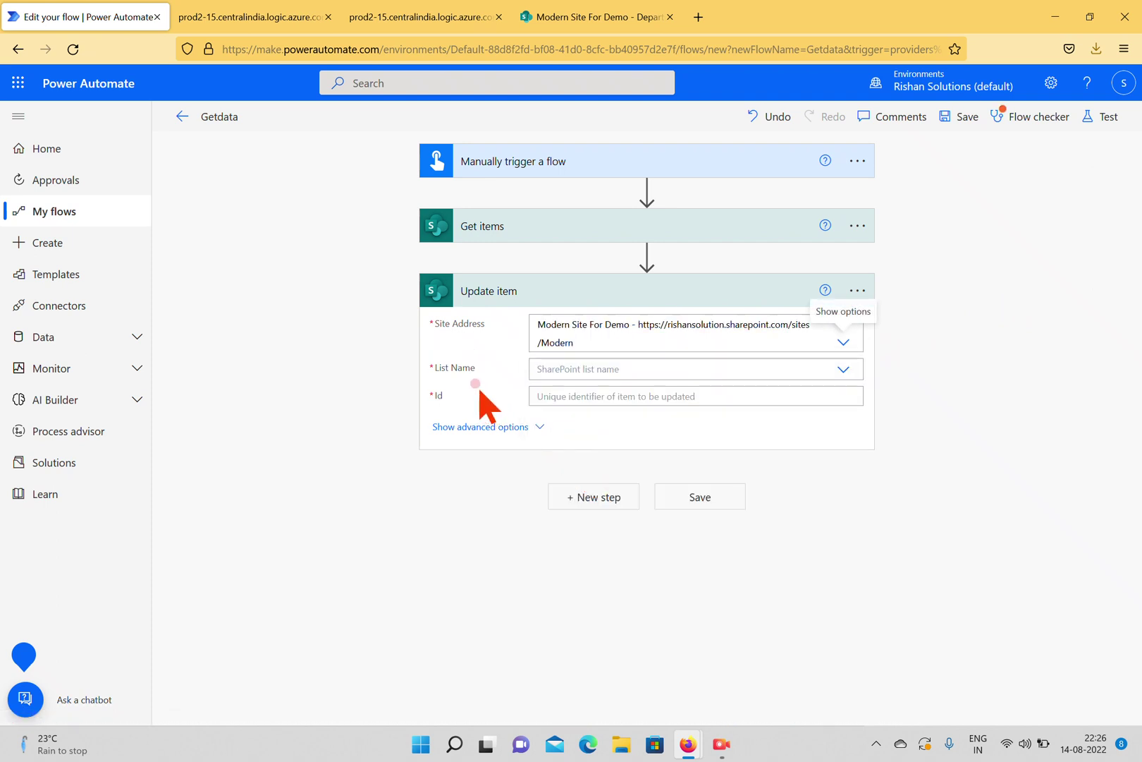
{"action": "left_click", "coordinate": [762, 370]}
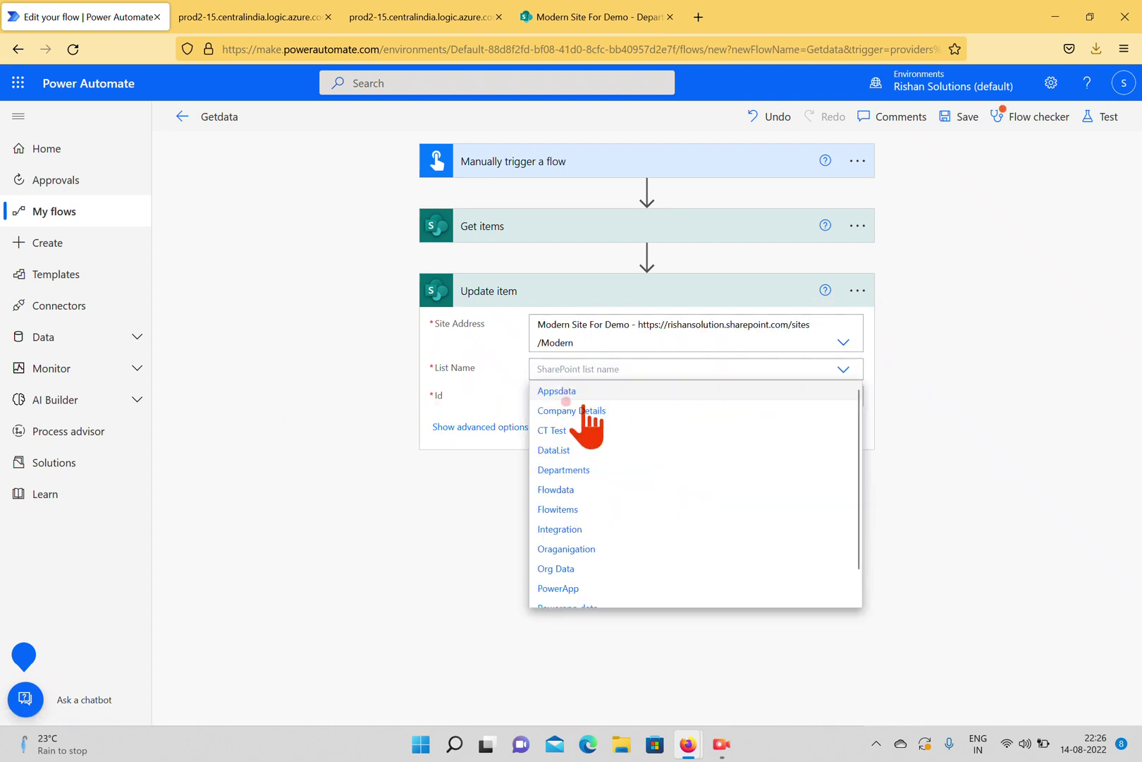
{"action": "left_click", "coordinate": [580, 469]}
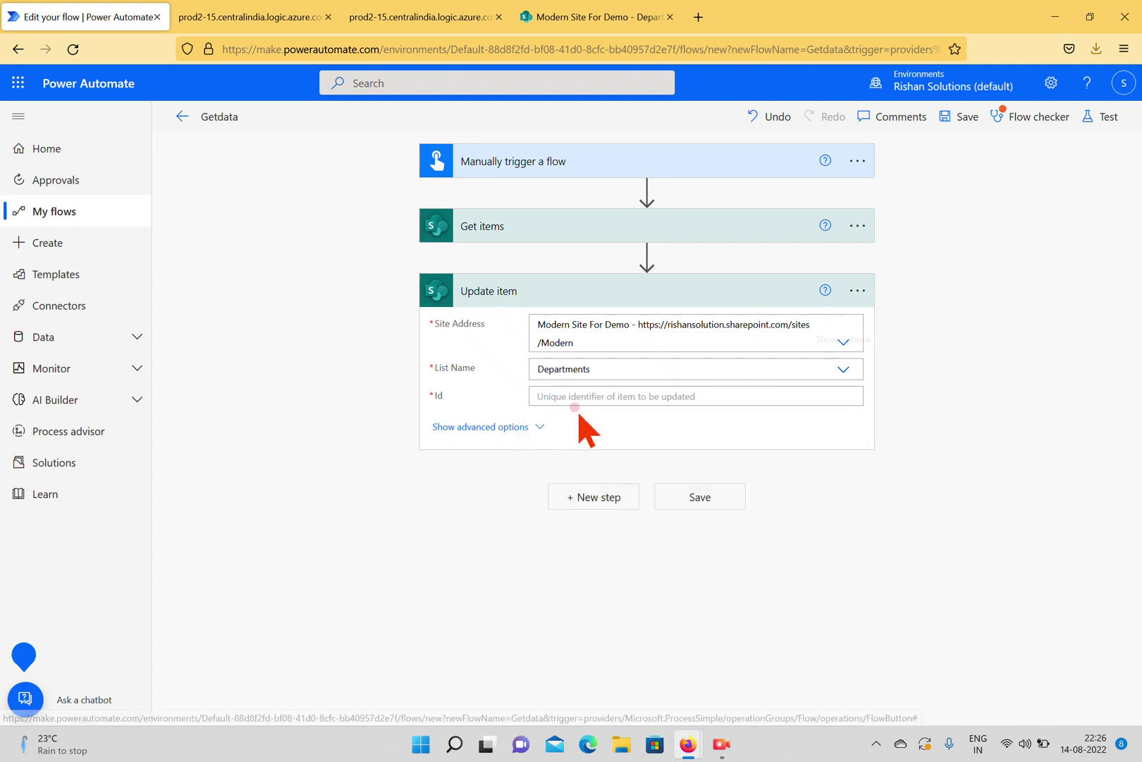
Step: Fill the Update item Id with the ID dynamic content from Get items
{"action": "left_click", "coordinate": [680, 395]}
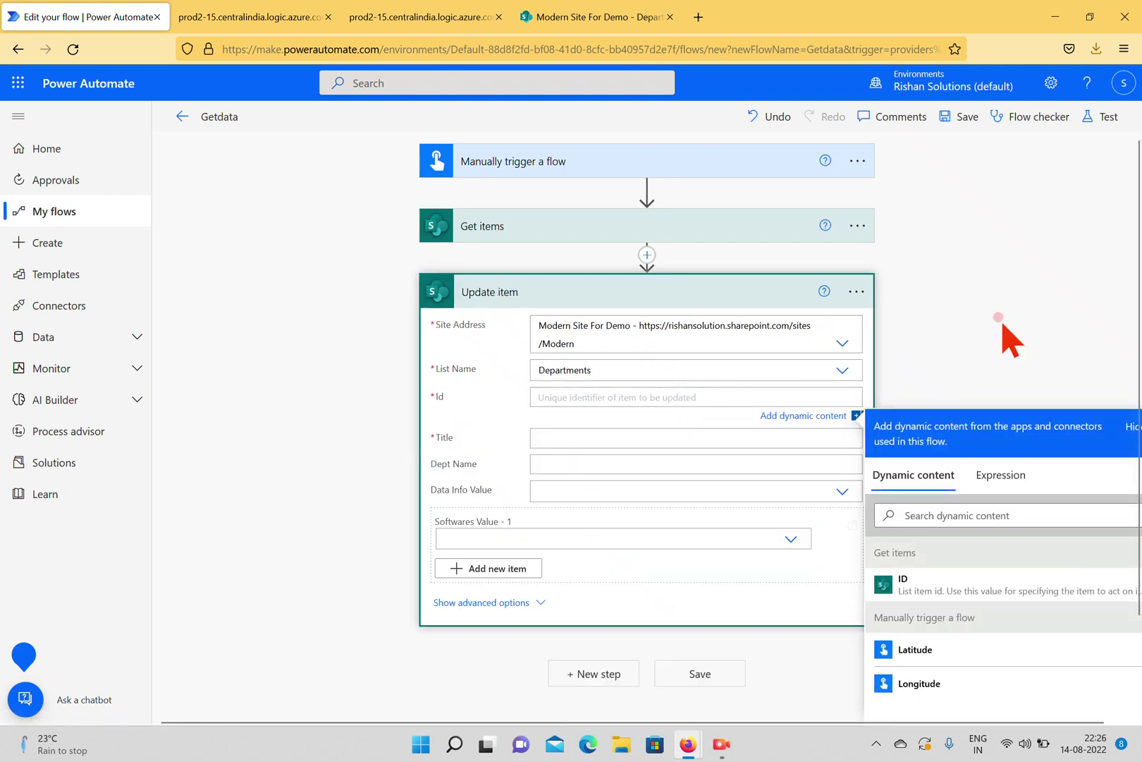
{"action": "scroll", "coordinate": [1079, 367], "scroll_direction": "down", "scroll_amount": 1}
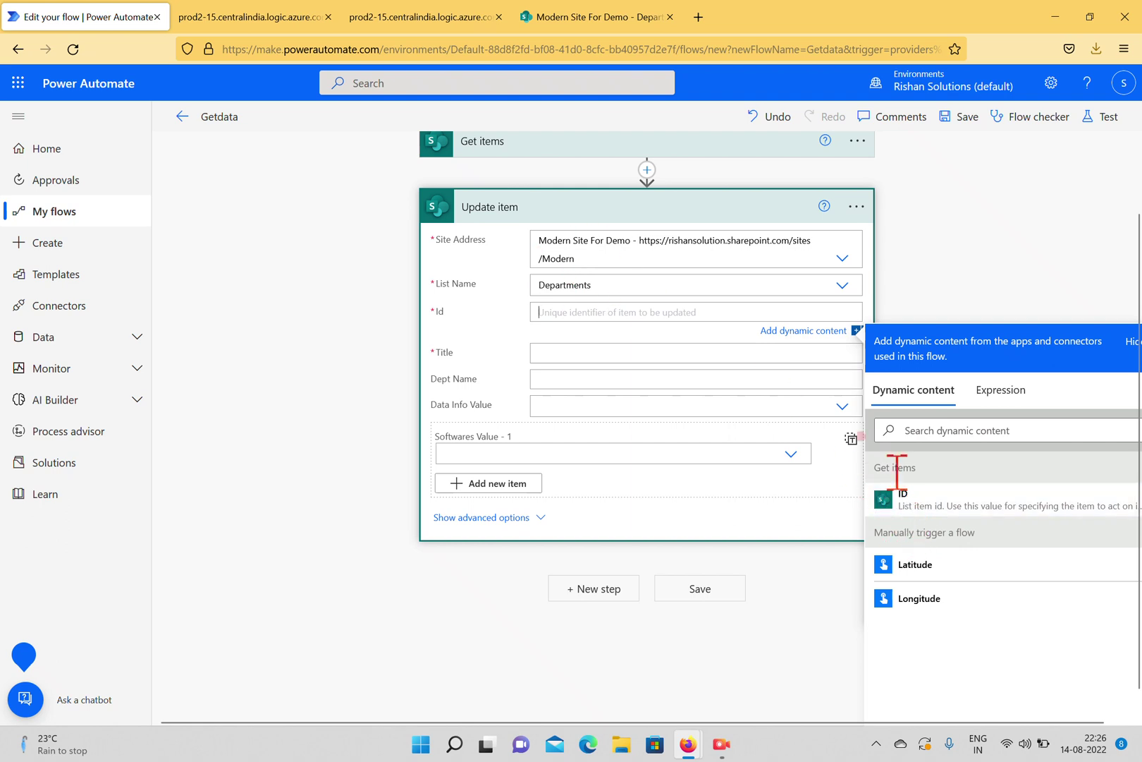
{"action": "left_click", "coordinate": [908, 497]}
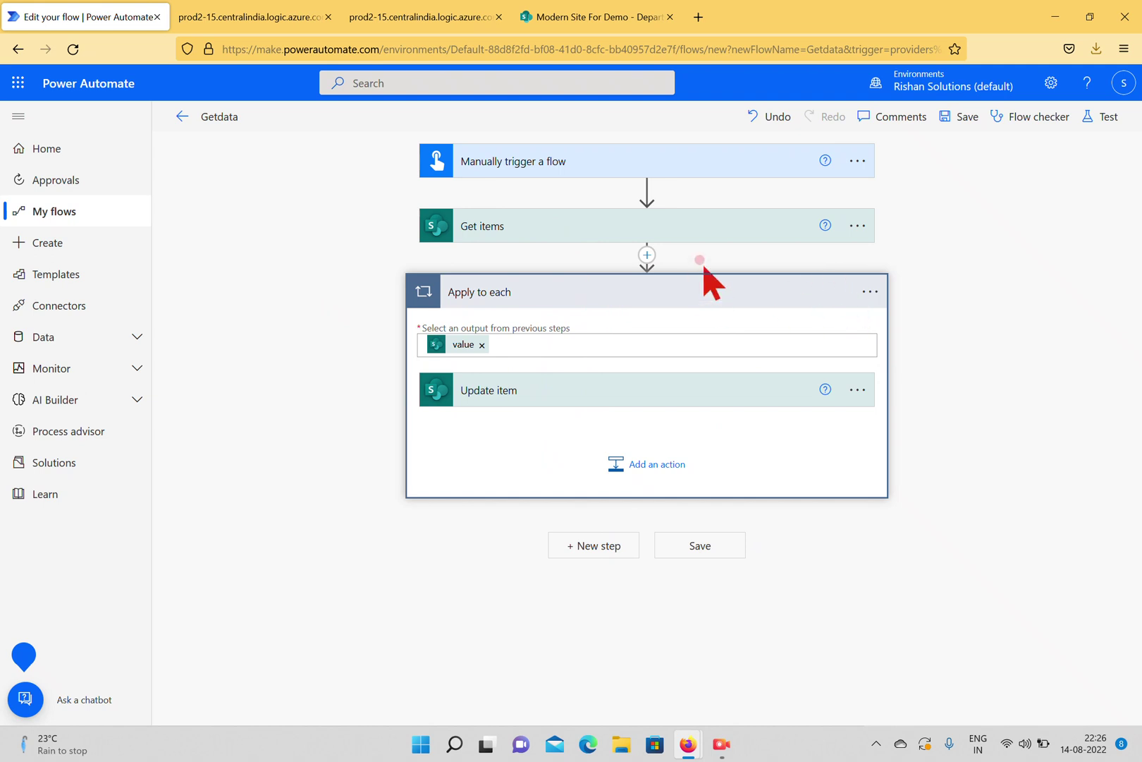
{"action": "left_click", "coordinate": [634, 256]}
{"action": "left_click", "coordinate": [635, 282]}
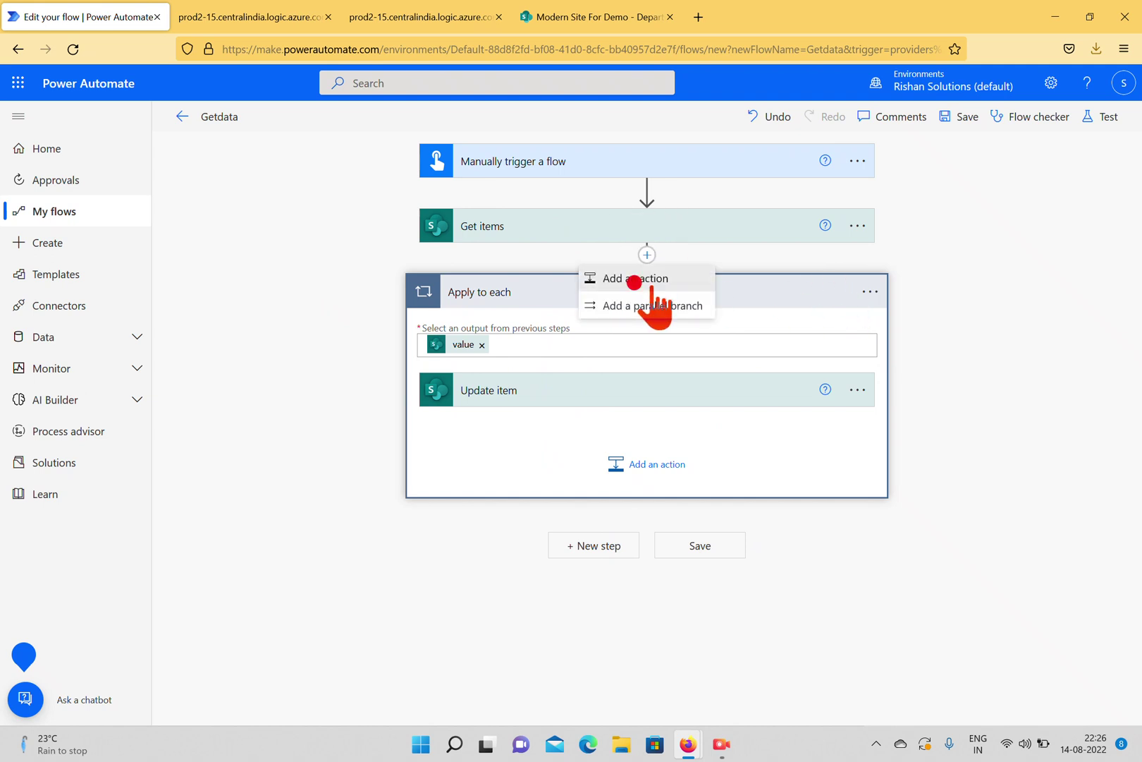
{"action": "left_click", "coordinate": [555, 330]}
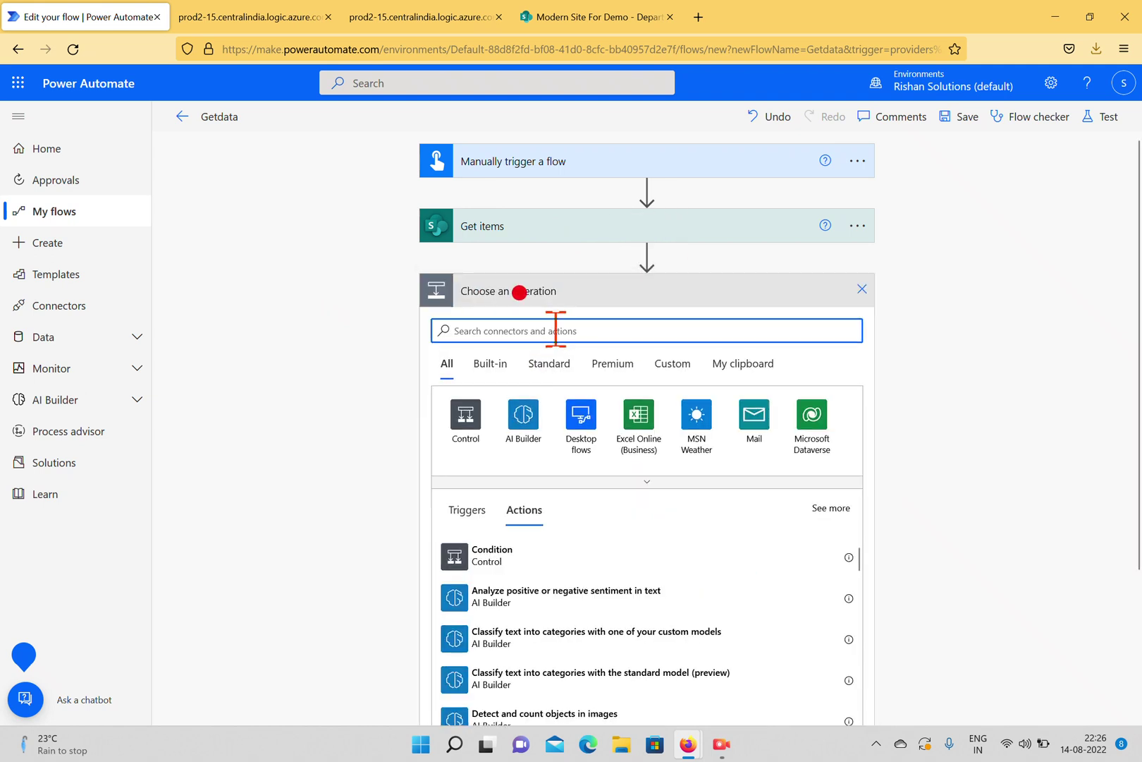
{"action": "type", "text": "Apply"}
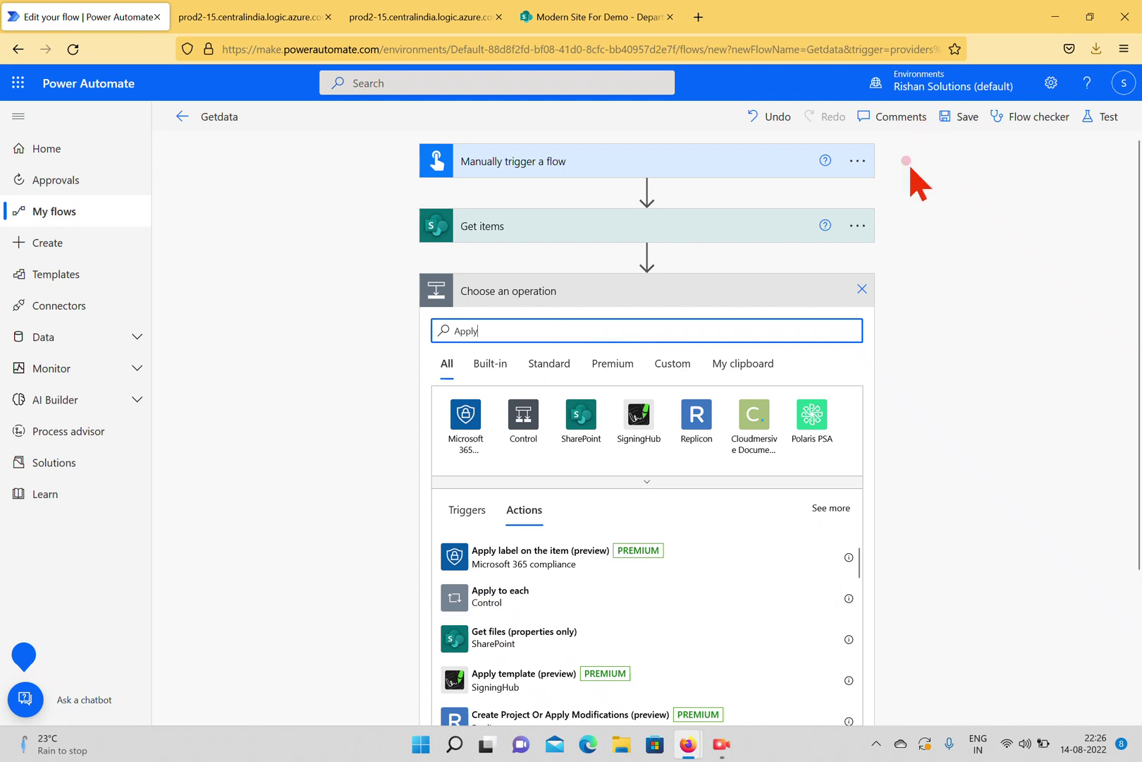
{"action": "left_click_drag", "start_coordinate": [861, 289], "coordinate": [468, 373]}
{"action": "left_click", "coordinate": [500, 596]}
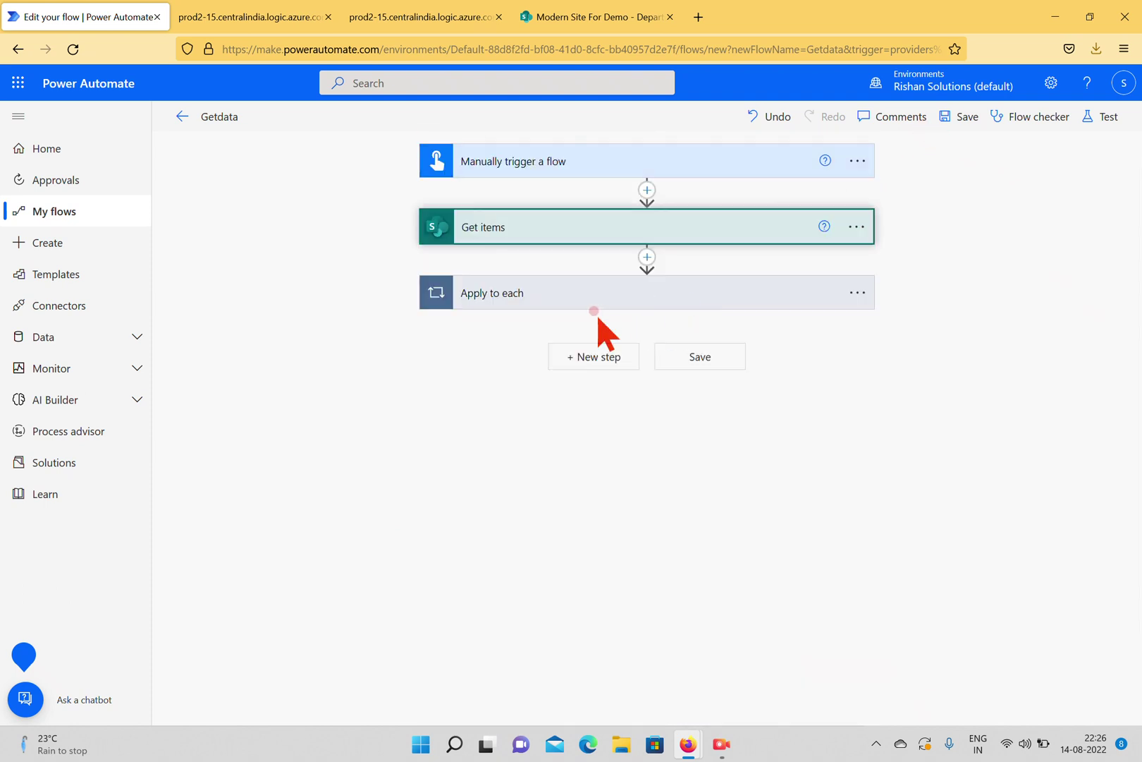
Step: Expand Update item inside the Apply to each loop and fill its Title with the Title dynamic content from Get items
{"action": "left_click", "coordinate": [608, 288]}
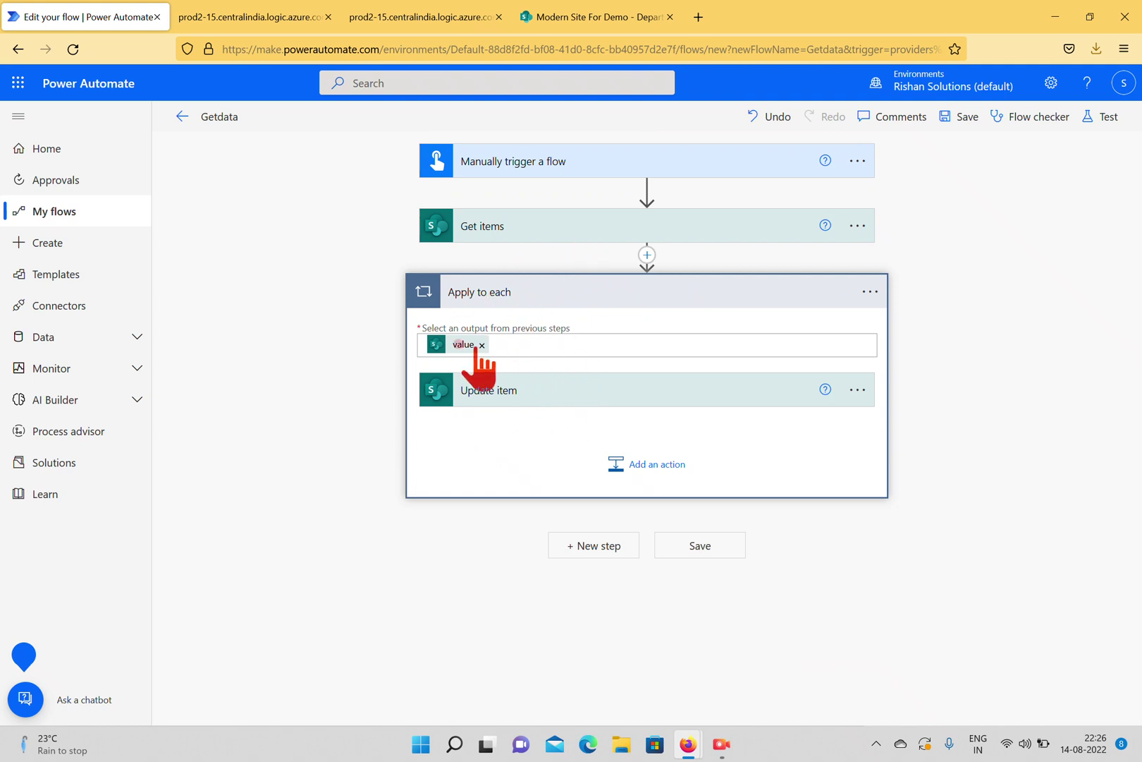
{"action": "left_click", "coordinate": [557, 387]}
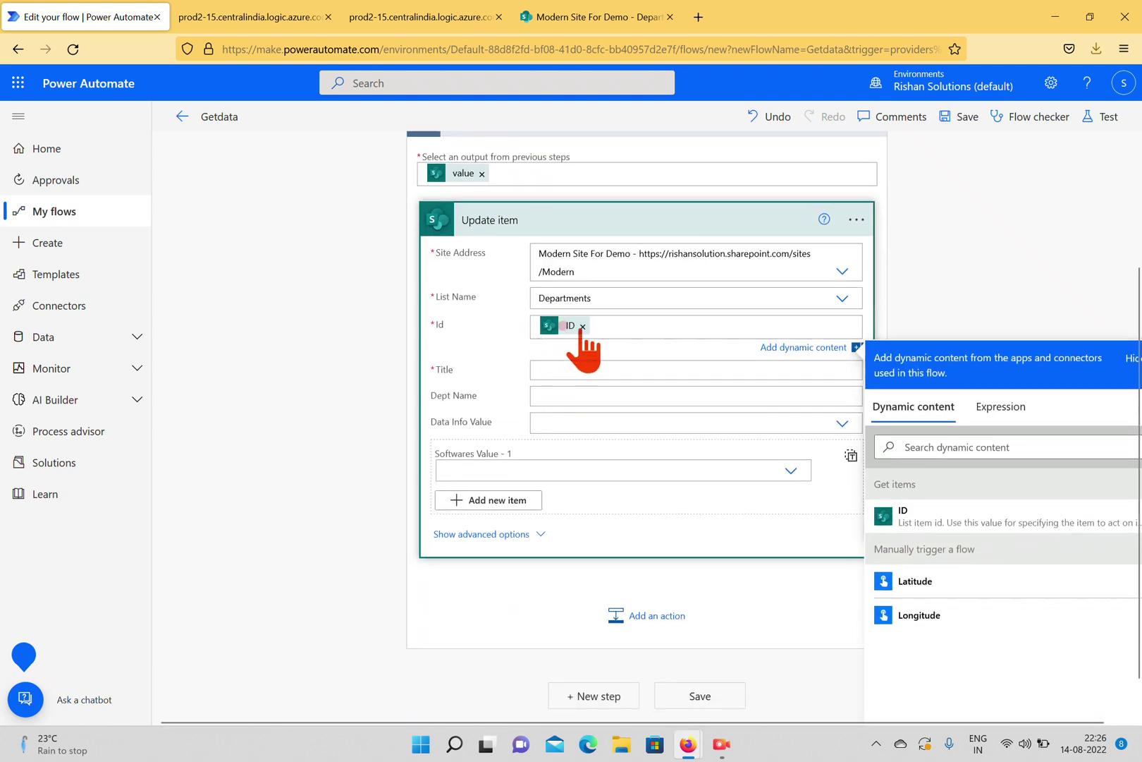
{"action": "scroll", "coordinate": [663, 363], "scroll_direction": "up", "scroll_amount": 3}
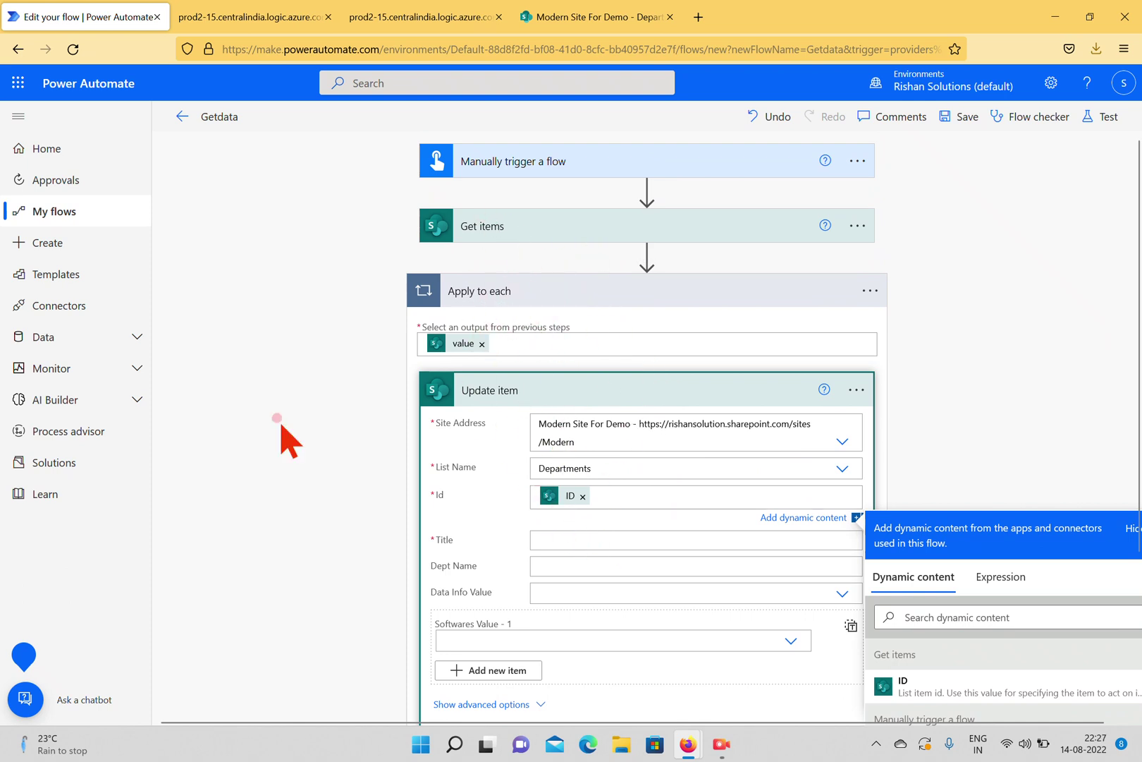
{"action": "scroll", "coordinate": [626, 371], "scroll_direction": "down", "scroll_amount": 5}
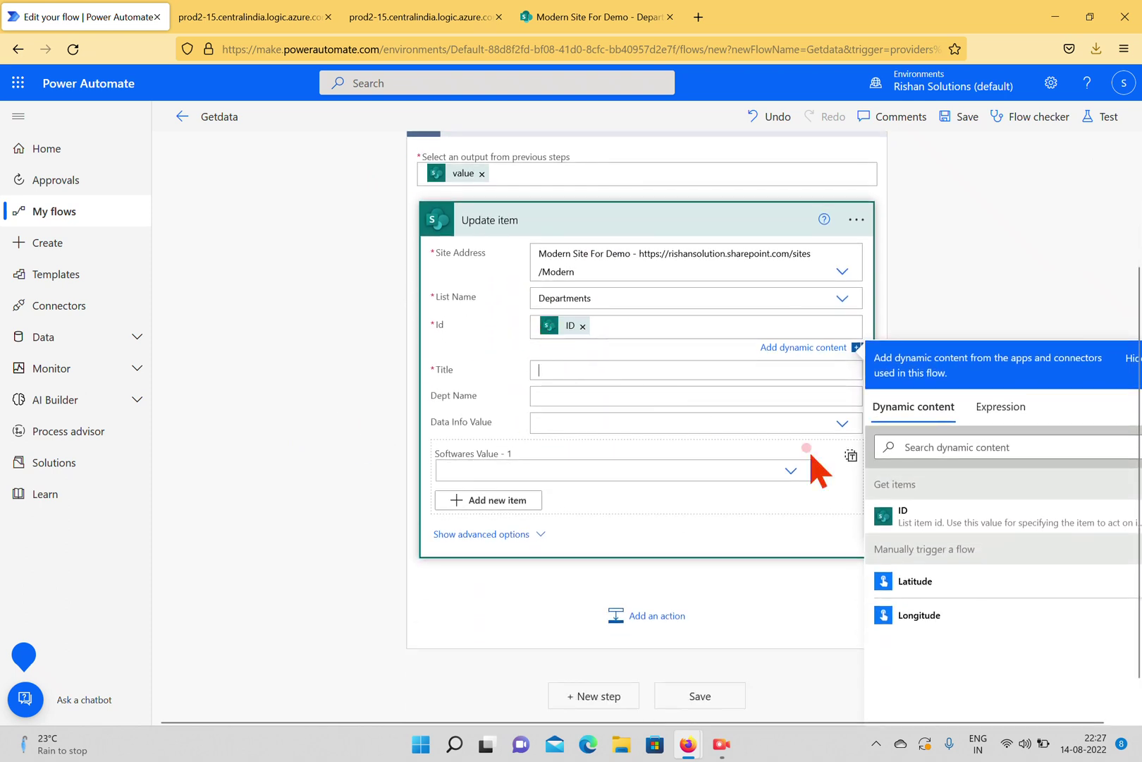
{"action": "left_click", "coordinate": [910, 612]}
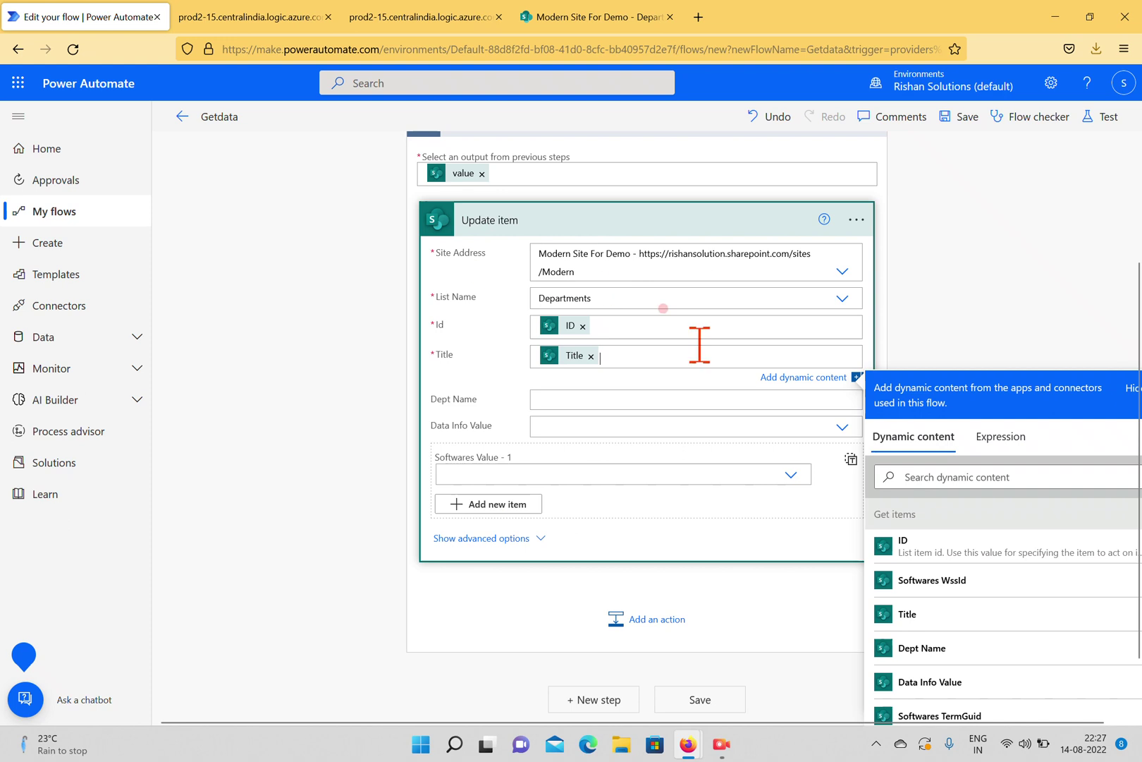
Step: Set the Data Info Value of the Update item action to String
{"action": "scroll", "coordinate": [612, 357], "scroll_direction": "down", "scroll_amount": 1}
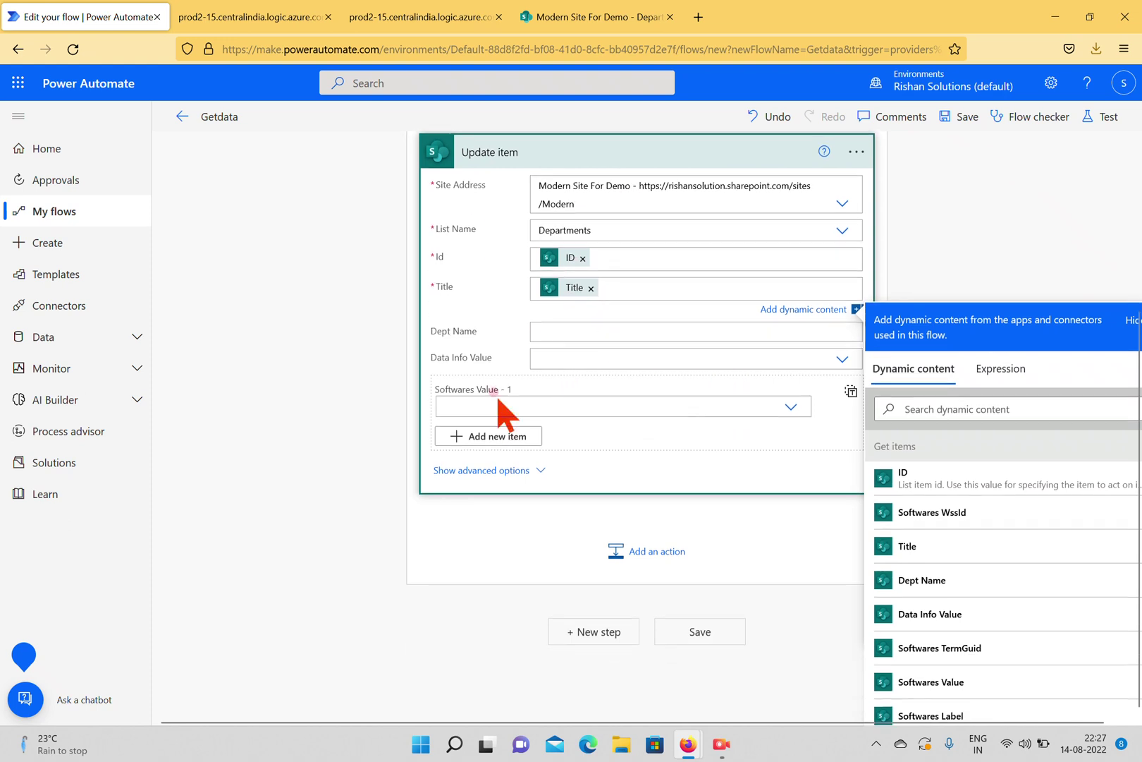
{"action": "left_click", "coordinate": [582, 359]}
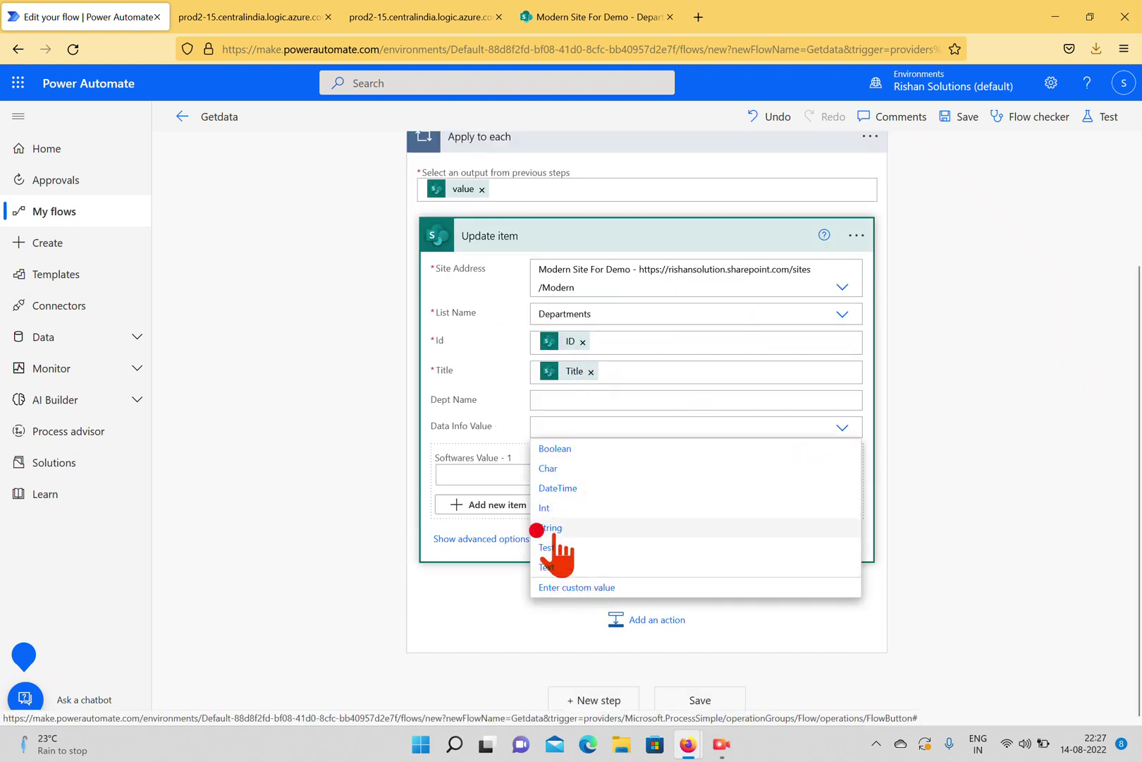
{"action": "left_click", "coordinate": [554, 529]}
{"action": "left_click", "coordinate": [966, 423]}
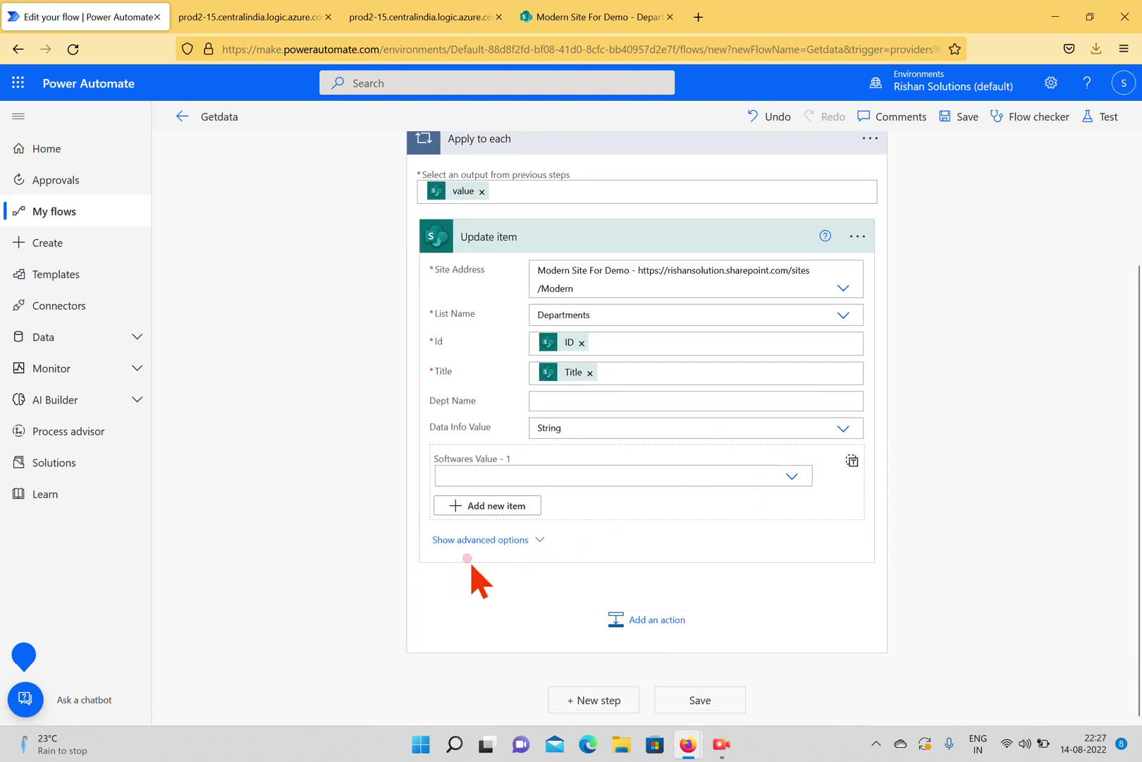
Step: Check the Update item action's advanced options and hide them again
{"action": "left_click", "coordinate": [522, 538]}
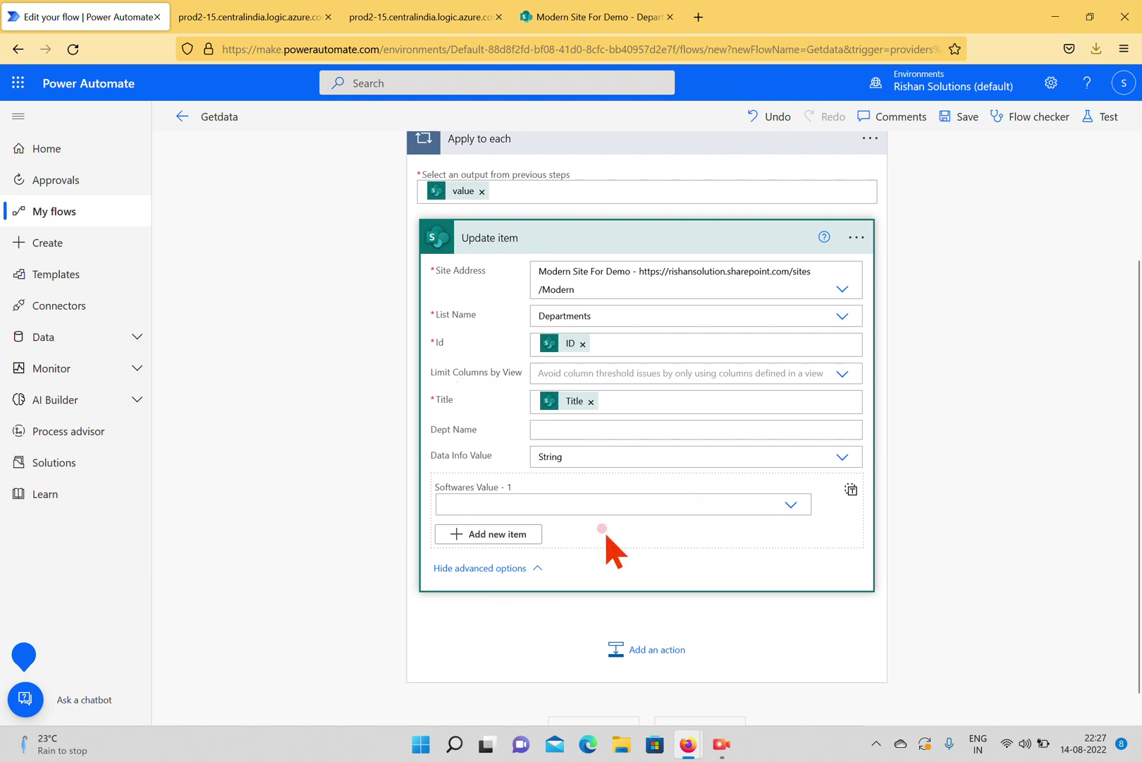
{"action": "left_click", "coordinate": [538, 567]}
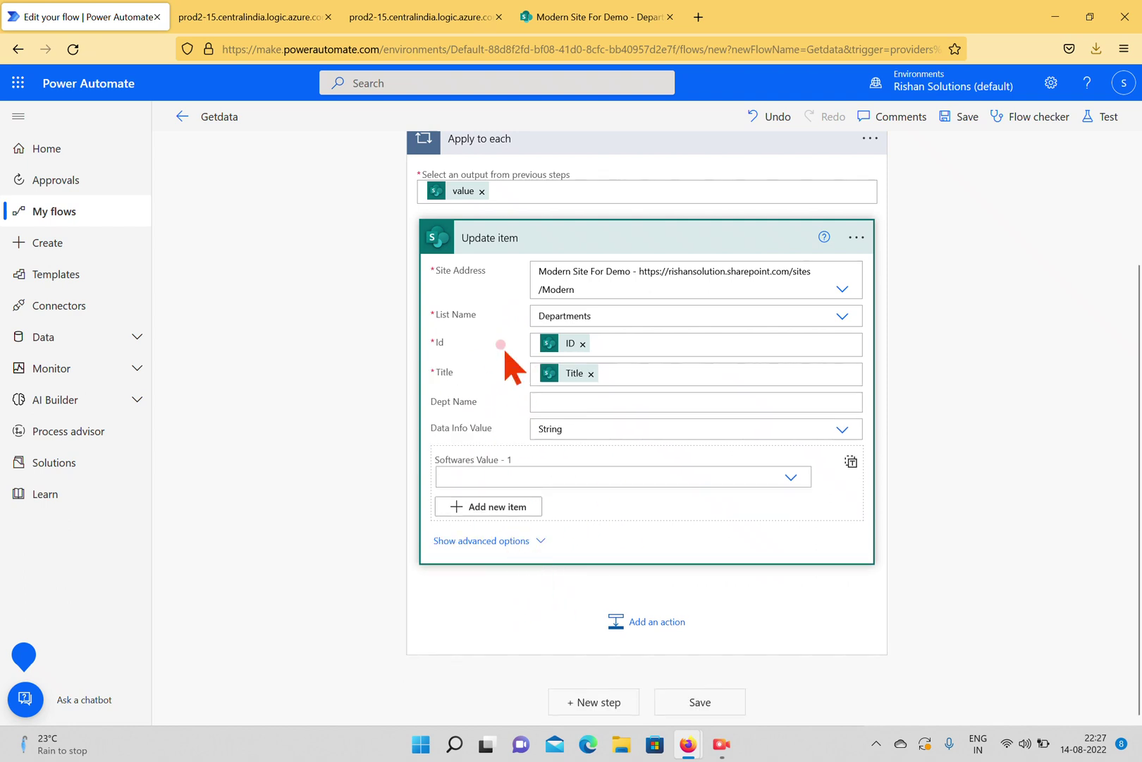
{"action": "left_click", "coordinate": [530, 541]}
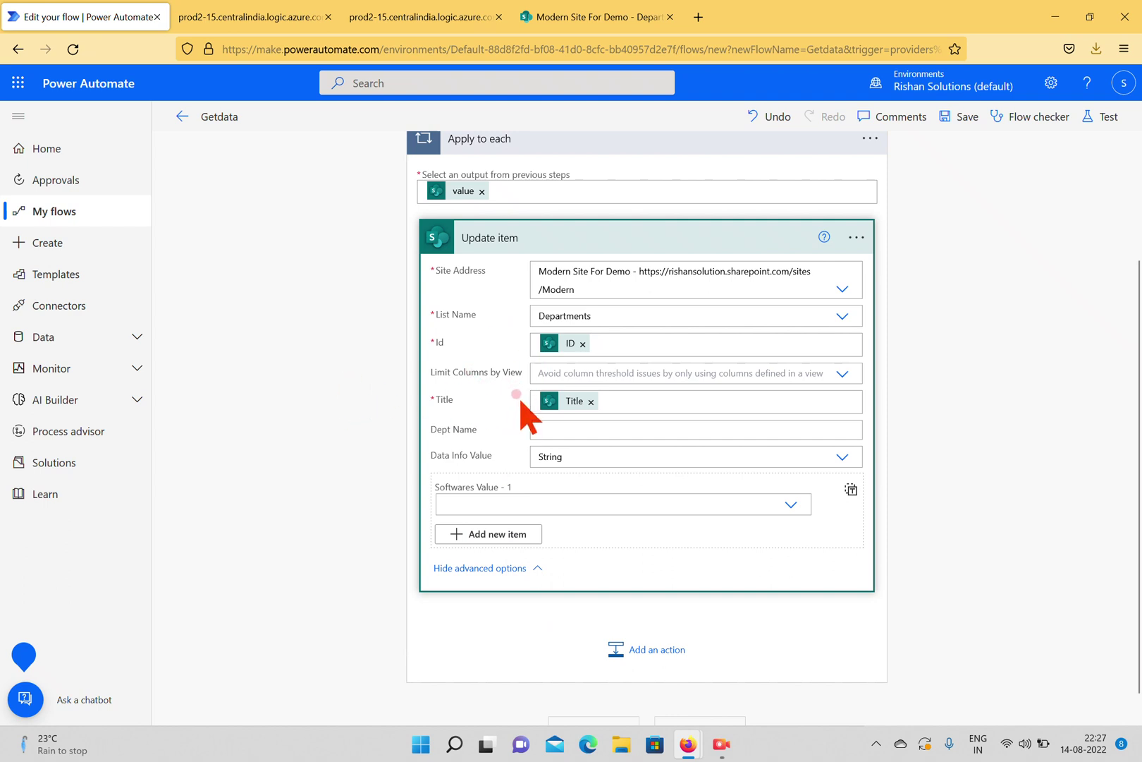
{"action": "left_click", "coordinate": [499, 570]}
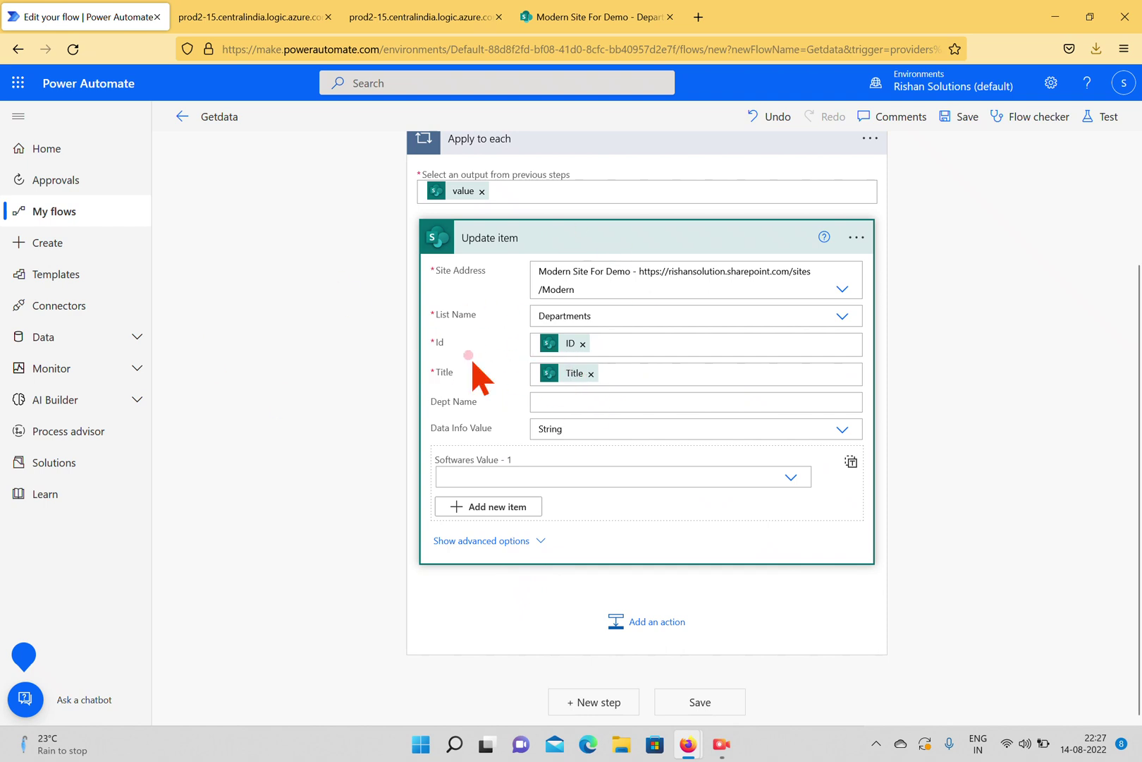
Step: Save the flow and run a manual test of the Update item loop
{"action": "scroll", "coordinate": [988, 406], "scroll_direction": "up", "scroll_amount": 3}
{"action": "left_click", "coordinate": [964, 117]}
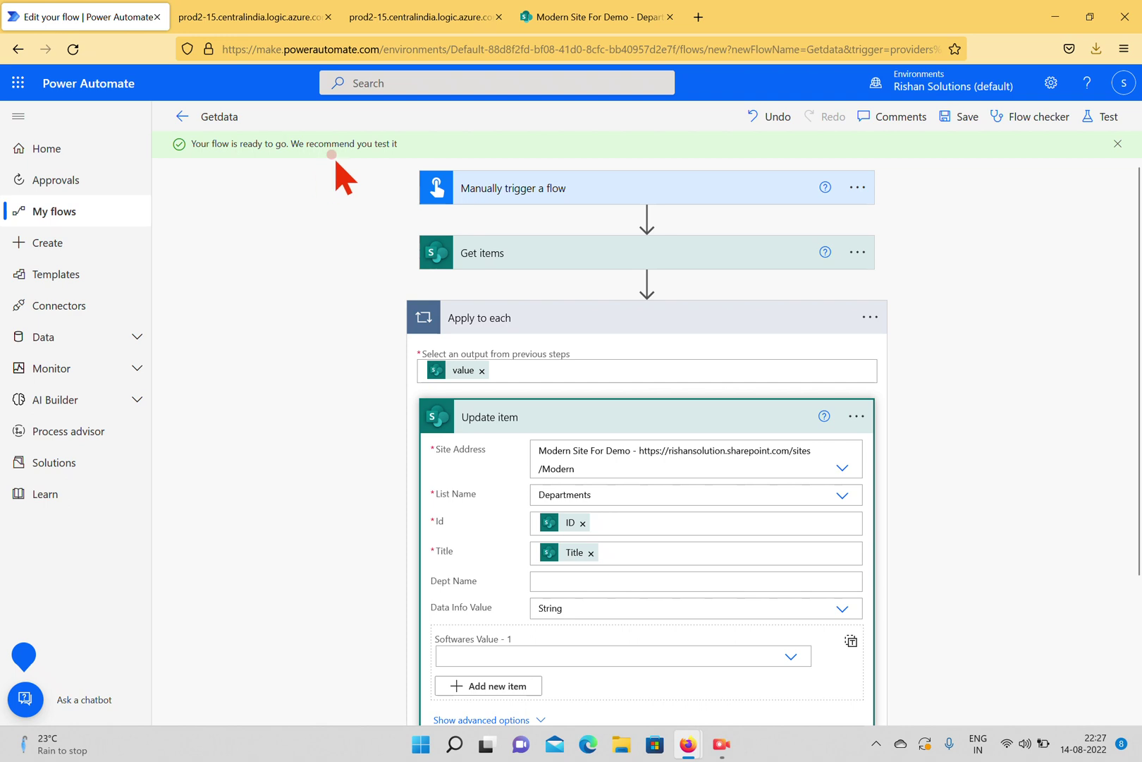
{"action": "left_click", "coordinate": [1102, 120]}
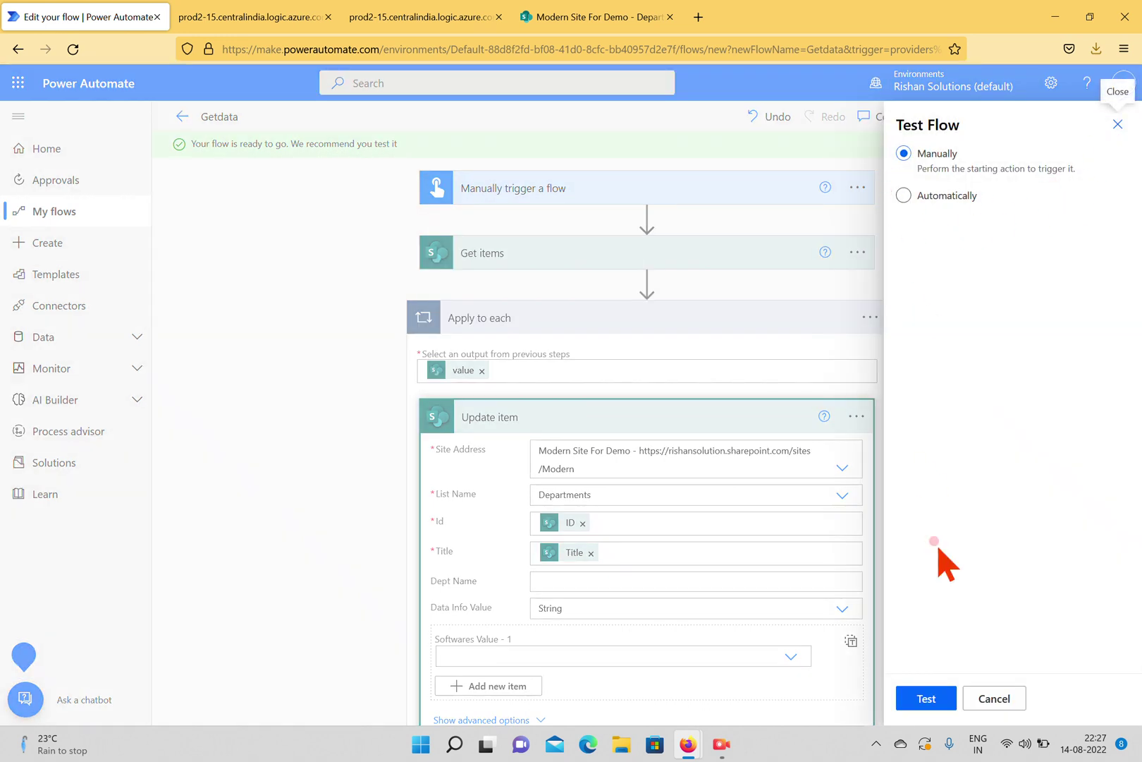
{"action": "left_click", "coordinate": [925, 699]}
{"action": "left_click", "coordinate": [929, 699]}
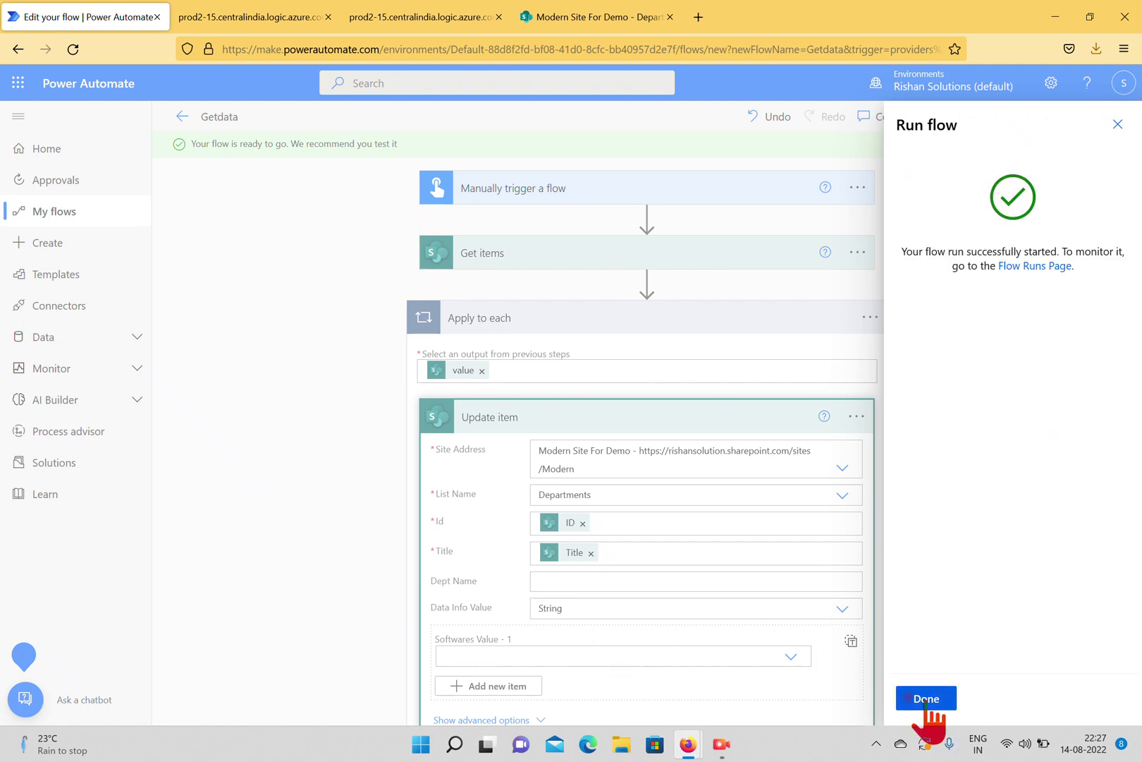
{"action": "left_click", "coordinate": [931, 705]}
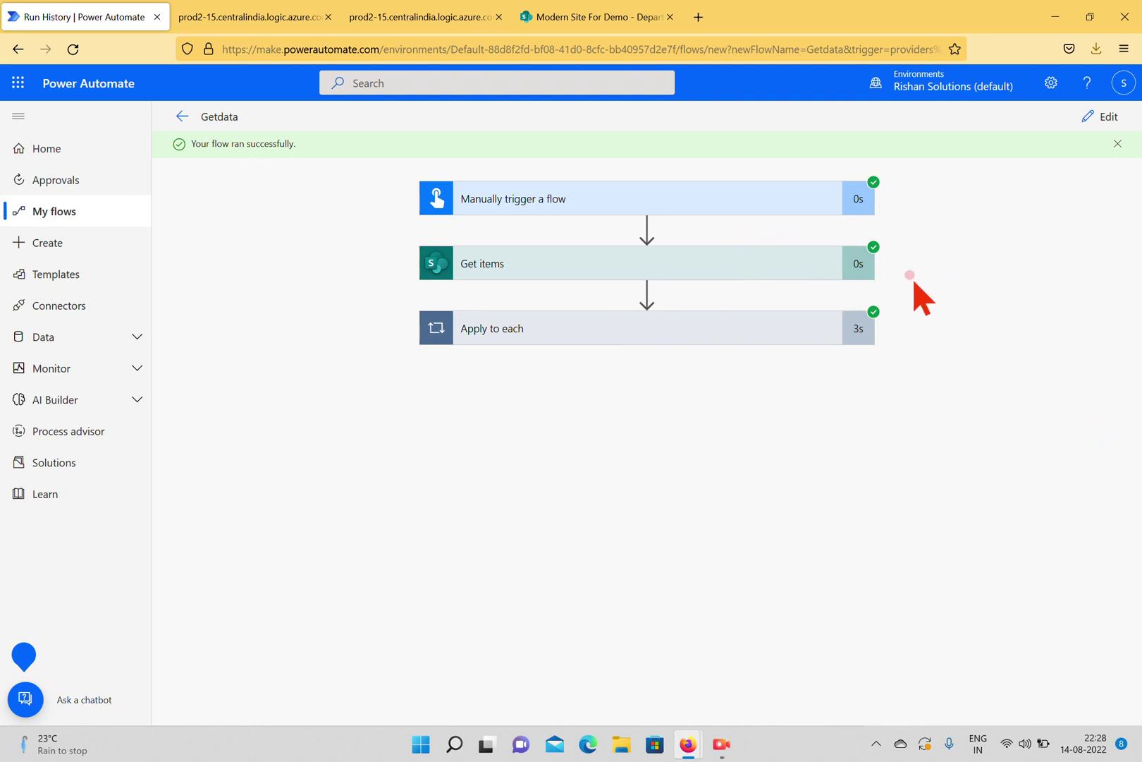
Step: Expand the Apply to each loop in the run and examine the first Update item iteration's inputs and outputs
{"action": "left_click", "coordinate": [720, 331]}
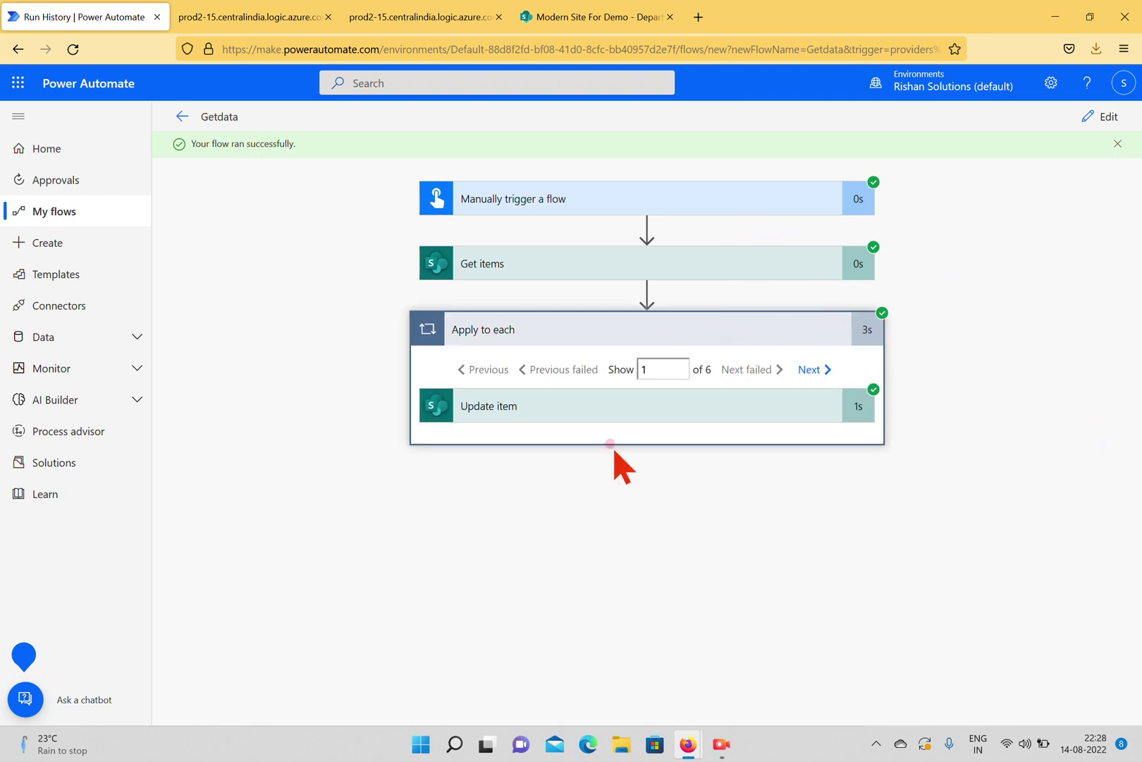
{"action": "left_click", "coordinate": [670, 415]}
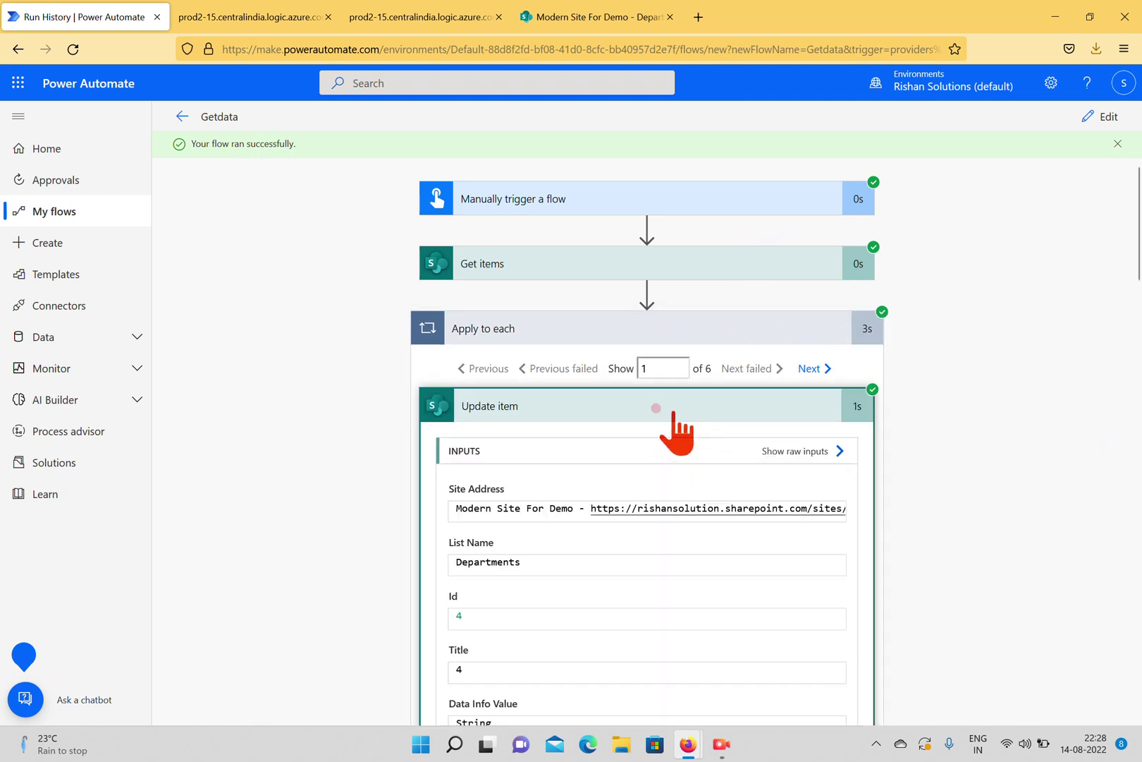
{"action": "scroll", "coordinate": [723, 338], "scroll_direction": "down", "scroll_amount": 3}
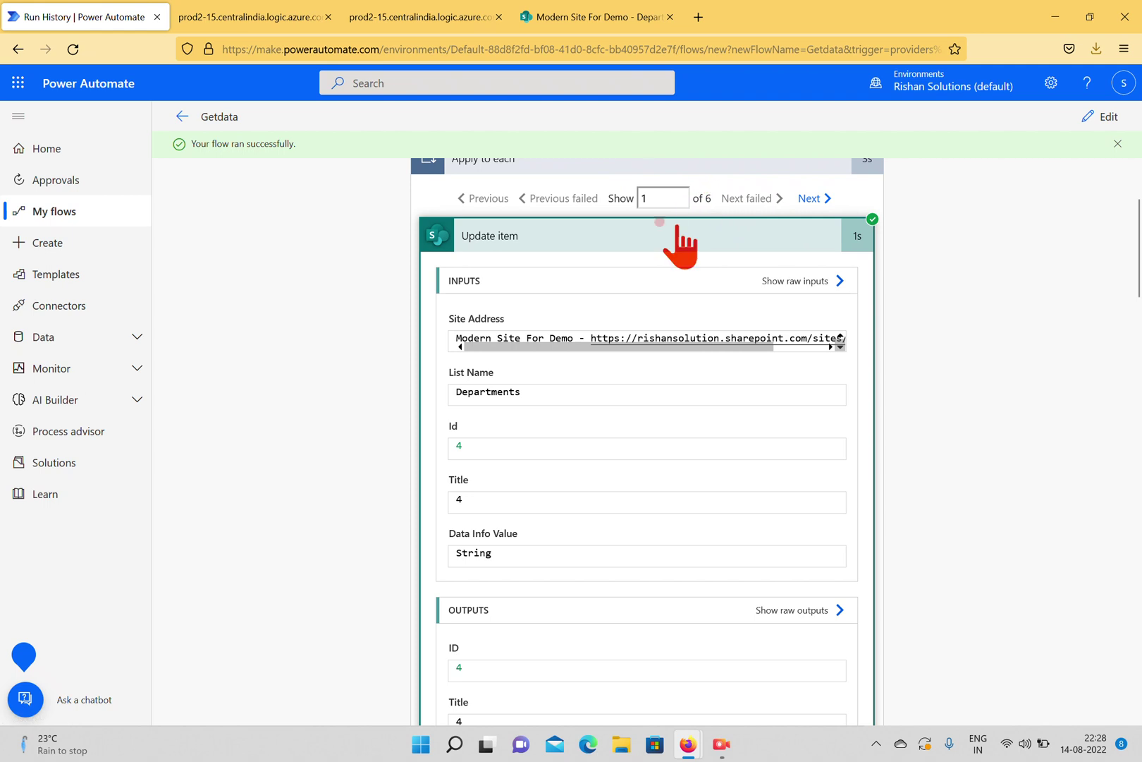
Step: Check the Get items JSON output, return to the flow run, and advance through the Apply to each iterations to the third one
{"action": "left_click", "coordinate": [266, 17]}
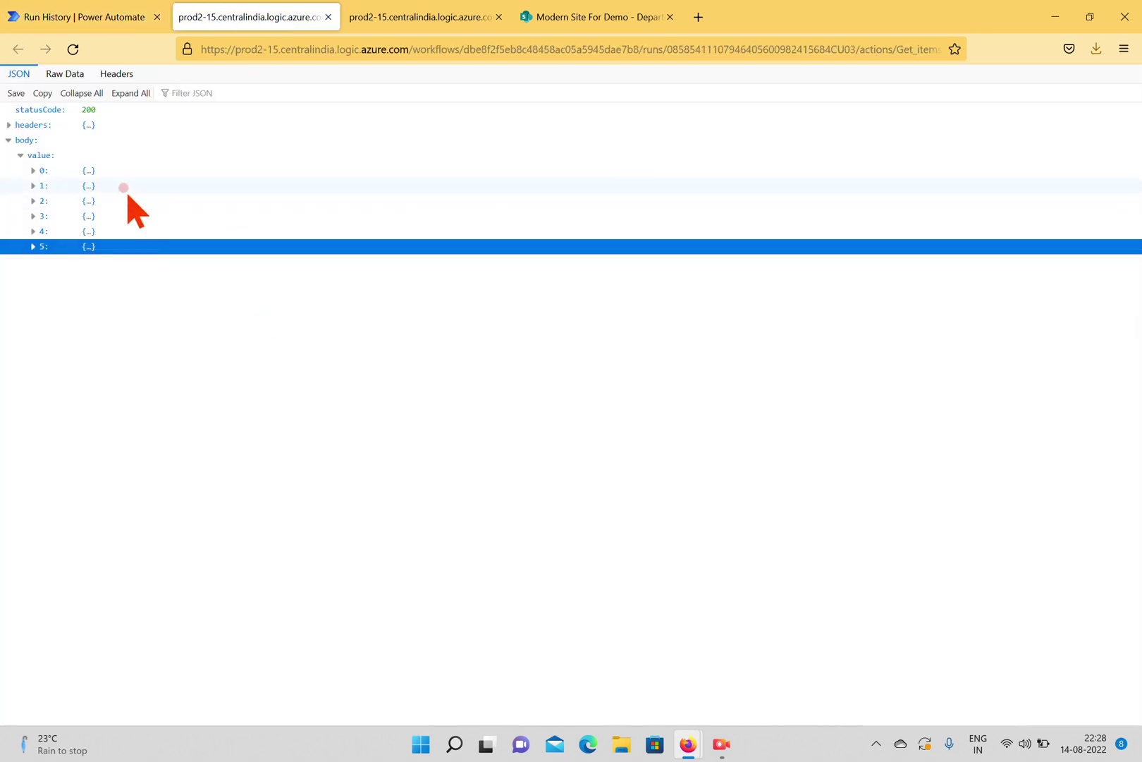
{"action": "left_click", "coordinate": [85, 20]}
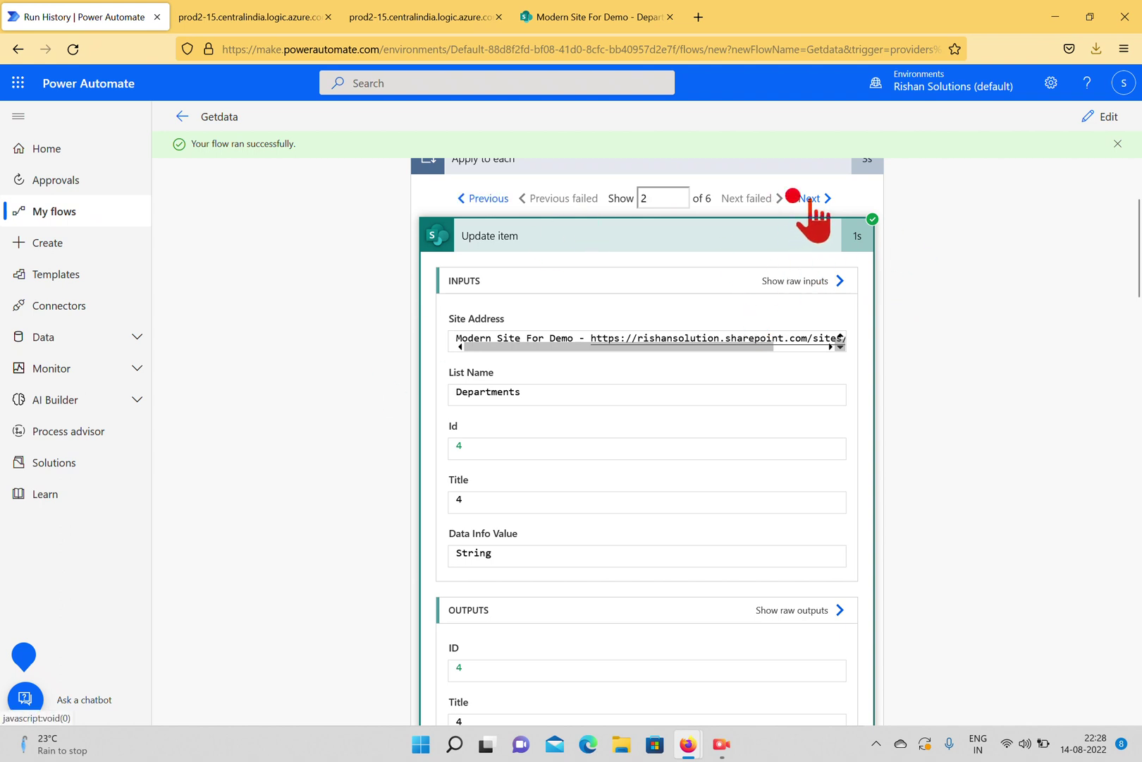
{"action": "scroll", "coordinate": [776, 437], "scroll_direction": "down", "scroll_amount": 5}
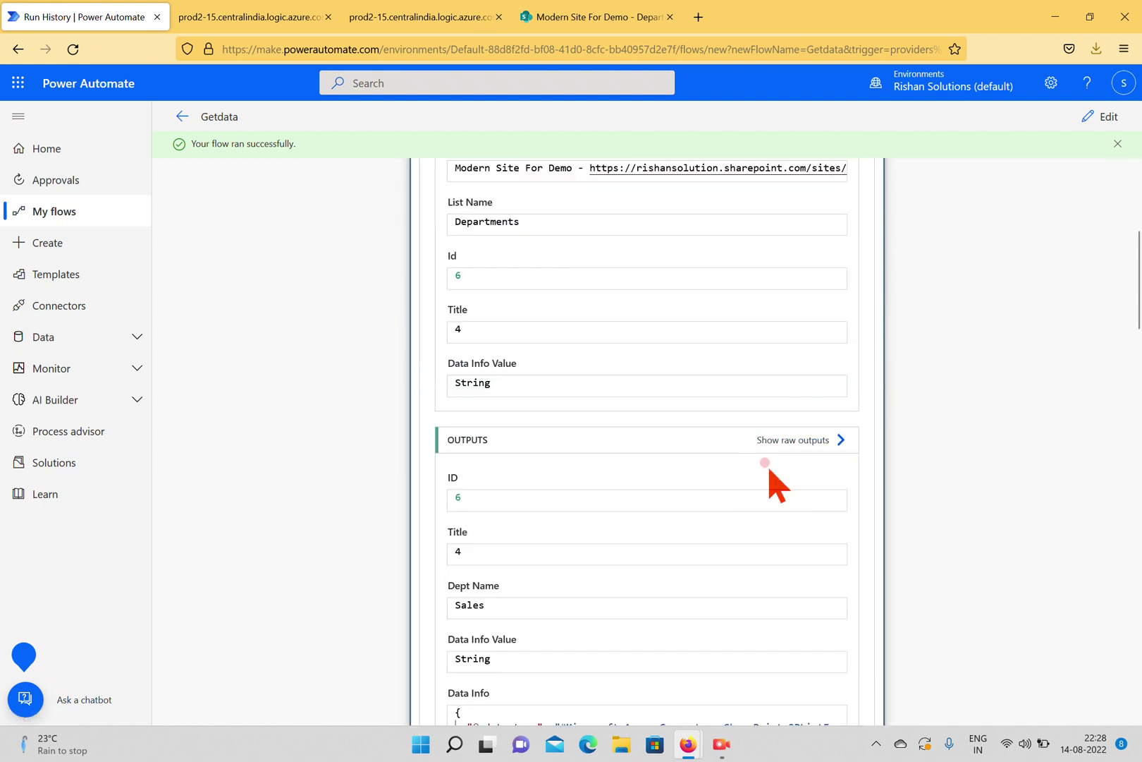
{"action": "scroll", "coordinate": [770, 471], "scroll_direction": "up", "scroll_amount": 5}
{"action": "left_click", "coordinate": [802, 284]}
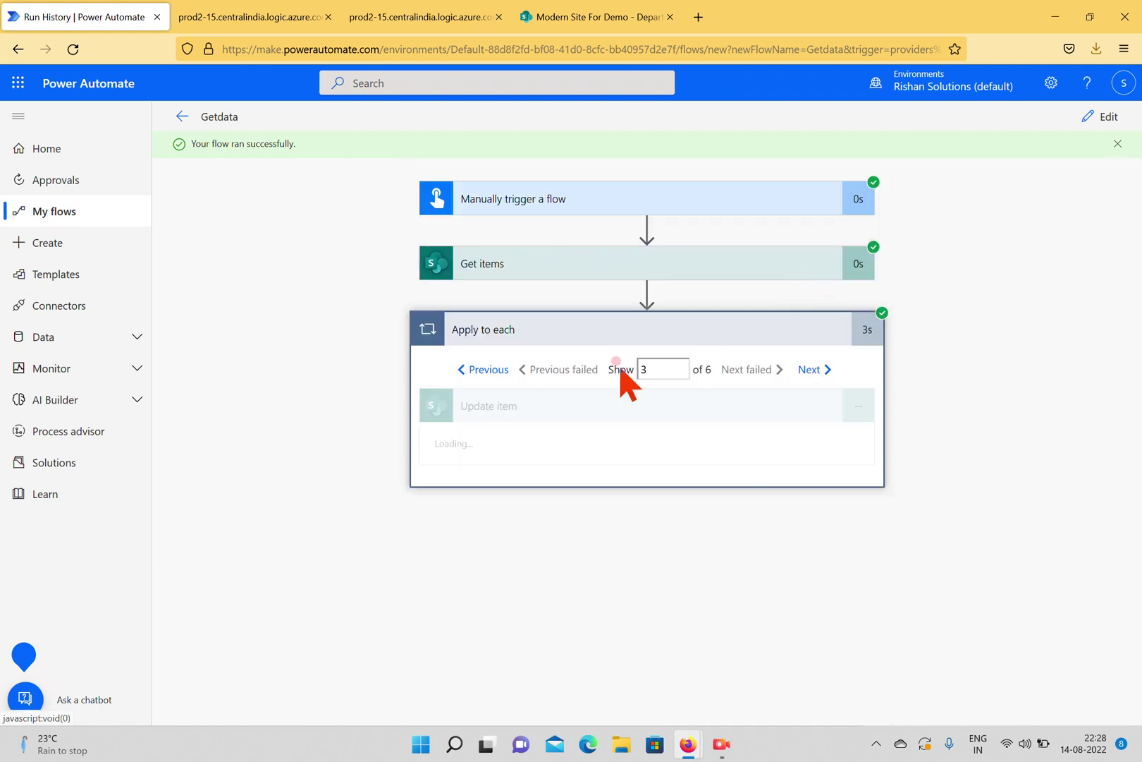
Step: Examine the third Update item iteration's inputs and outputs, including Id, Dept Name, Data Info and the created and modified details
{"action": "scroll", "coordinate": [732, 387], "scroll_direction": "down", "scroll_amount": 3}
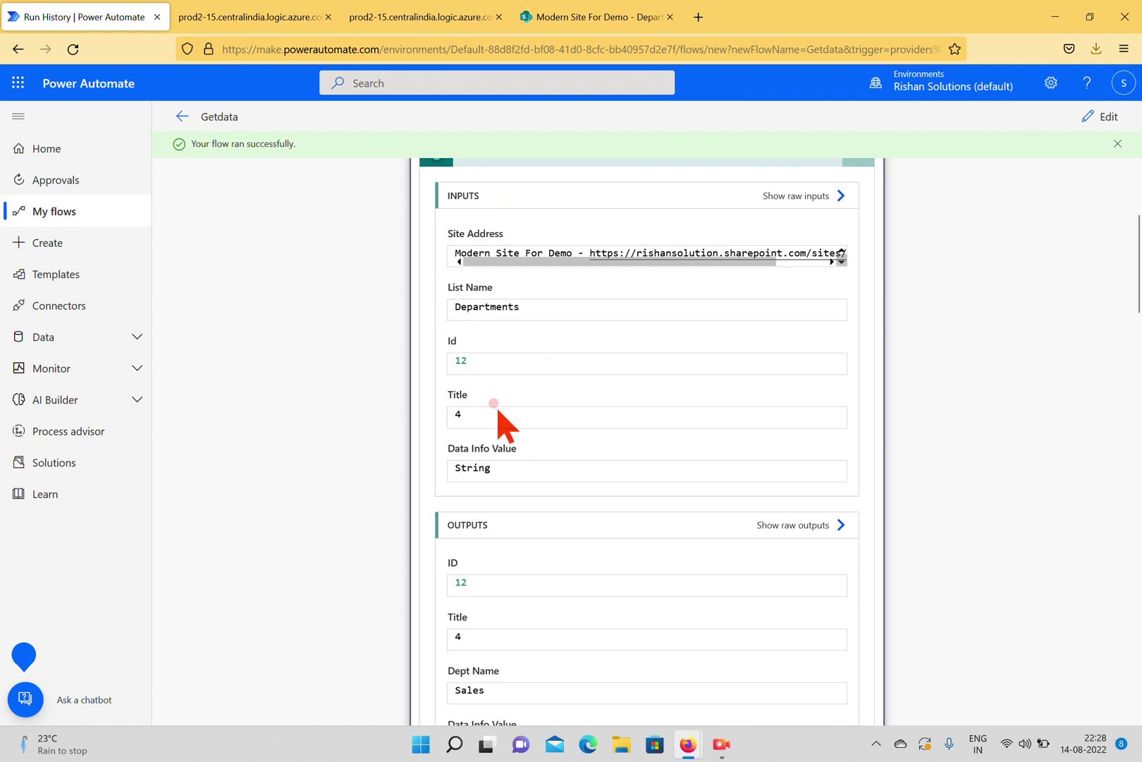
{"action": "scroll", "coordinate": [505, 409], "scroll_direction": "down", "scroll_amount": 2}
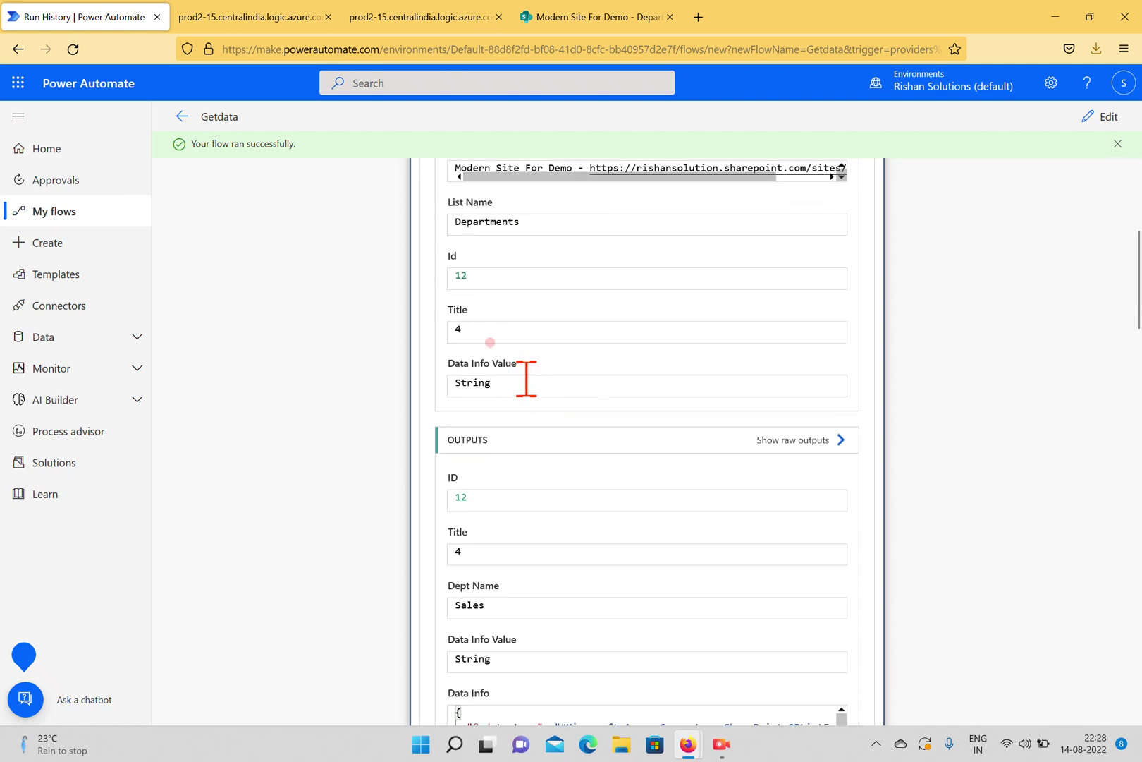
{"action": "scroll", "coordinate": [642, 394], "scroll_direction": "down", "scroll_amount": 2}
{"action": "scroll", "coordinate": [575, 395], "scroll_direction": "down", "scroll_amount": 4}
{"action": "scroll", "coordinate": [571, 384], "scroll_direction": "up", "scroll_amount": 4}
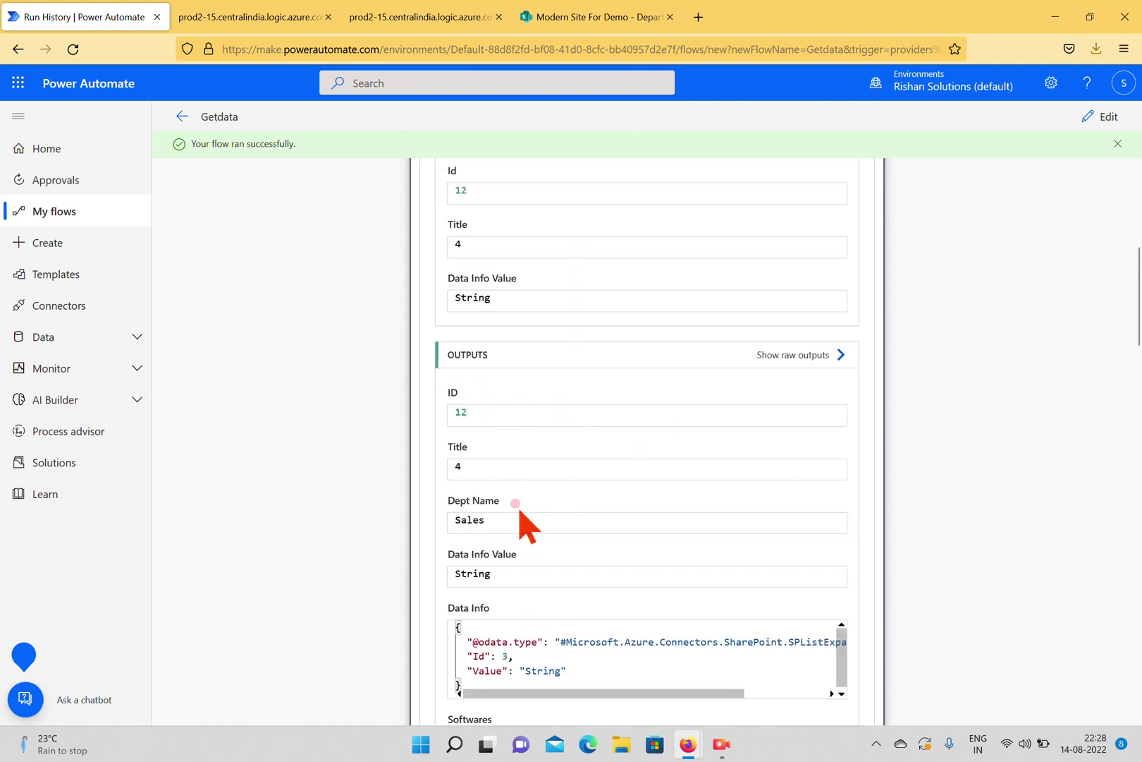
{"action": "scroll", "coordinate": [520, 513], "scroll_direction": "down", "scroll_amount": 4}
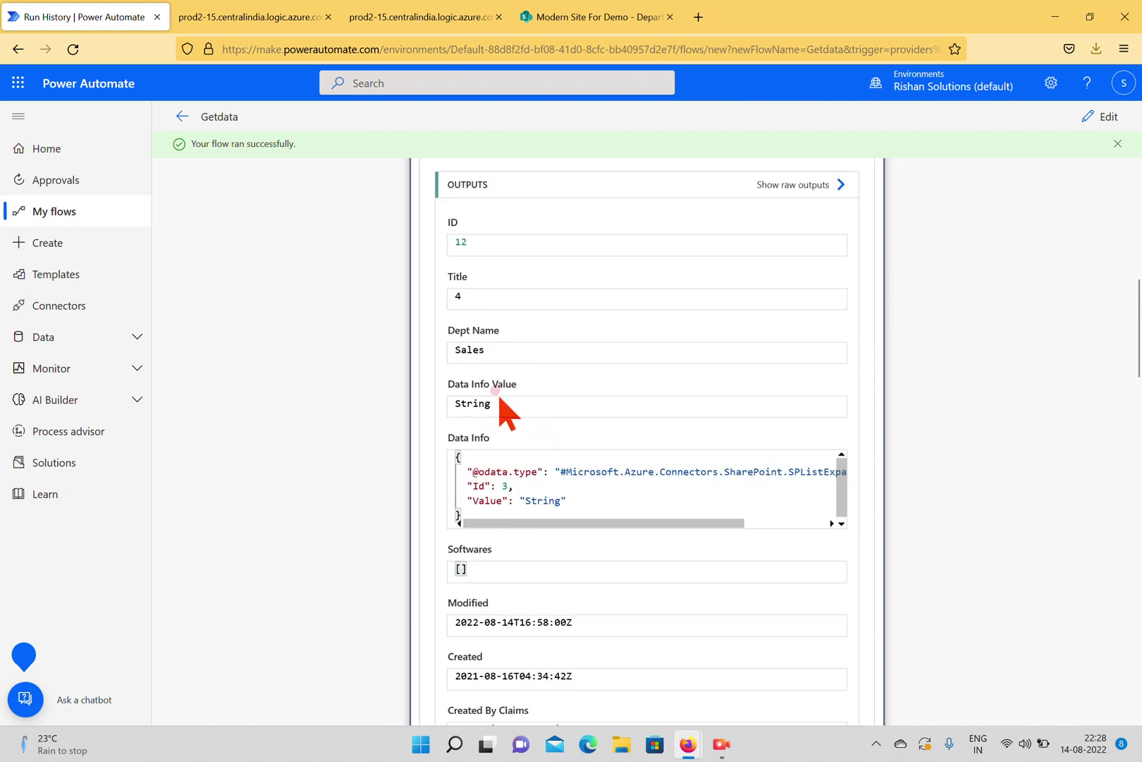
{"action": "scroll", "coordinate": [663, 452], "scroll_direction": "down", "scroll_amount": 4}
{"action": "scroll", "coordinate": [663, 460], "scroll_direction": "down", "scroll_amount": 14}
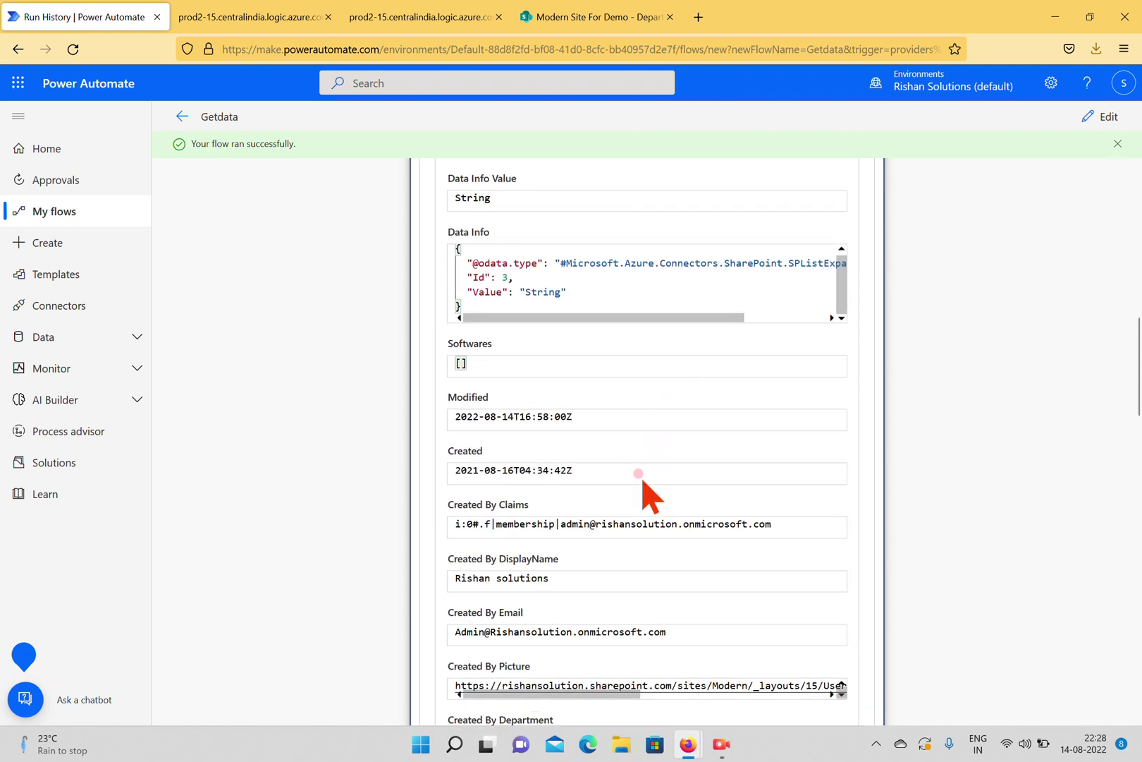
Step: Switch to the SharePoint Departments list and remove the Sales filter from the Dept Name column
{"action": "left_click", "coordinate": [525, 19]}
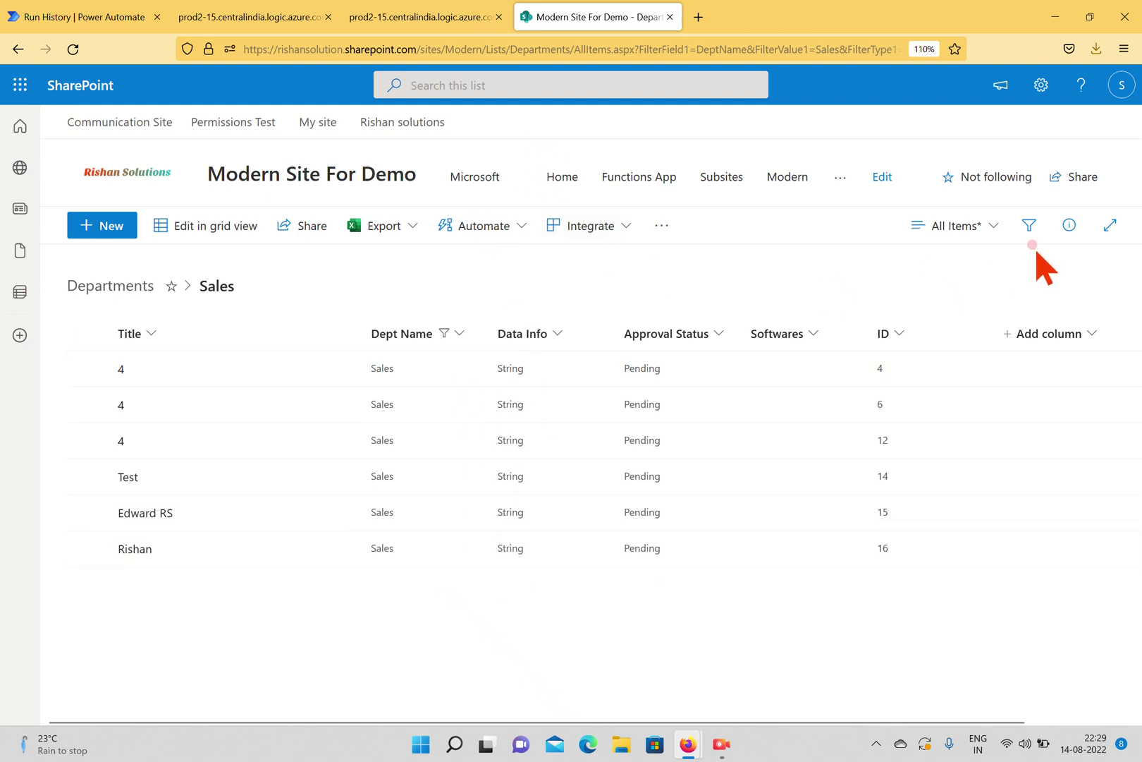
{"action": "left_click", "coordinate": [459, 332]}
{"action": "left_click", "coordinate": [414, 428]}
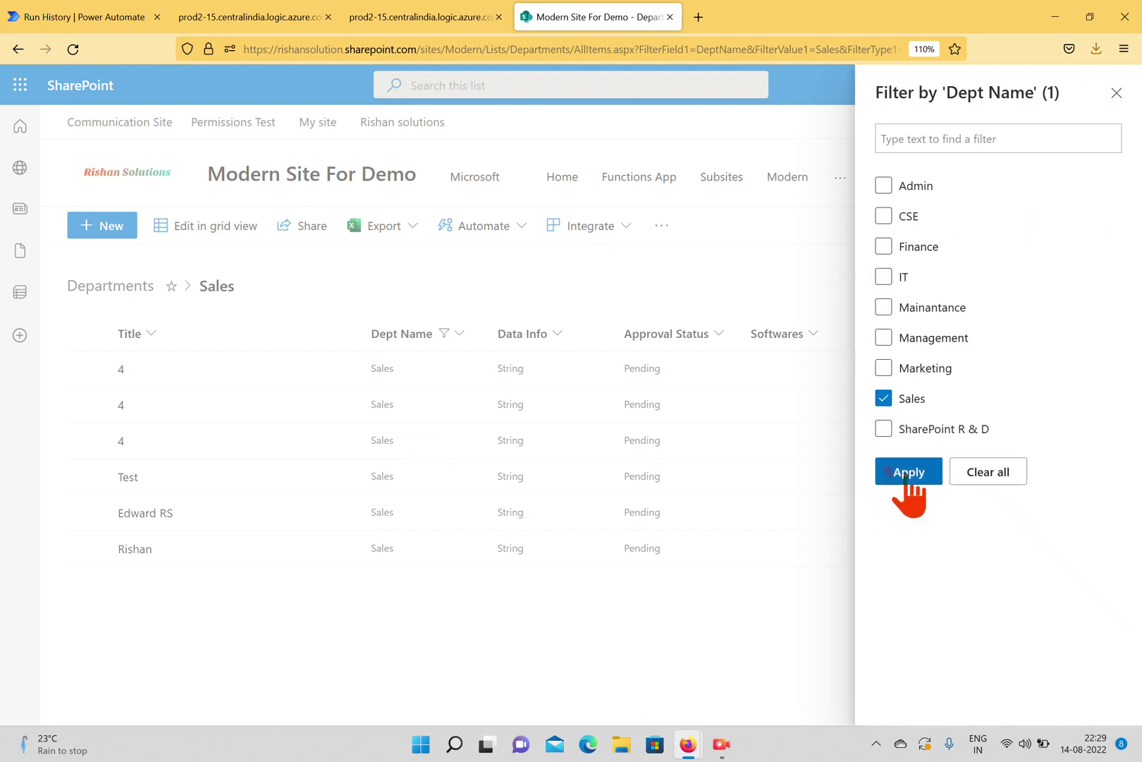
{"action": "left_click", "coordinate": [883, 398]}
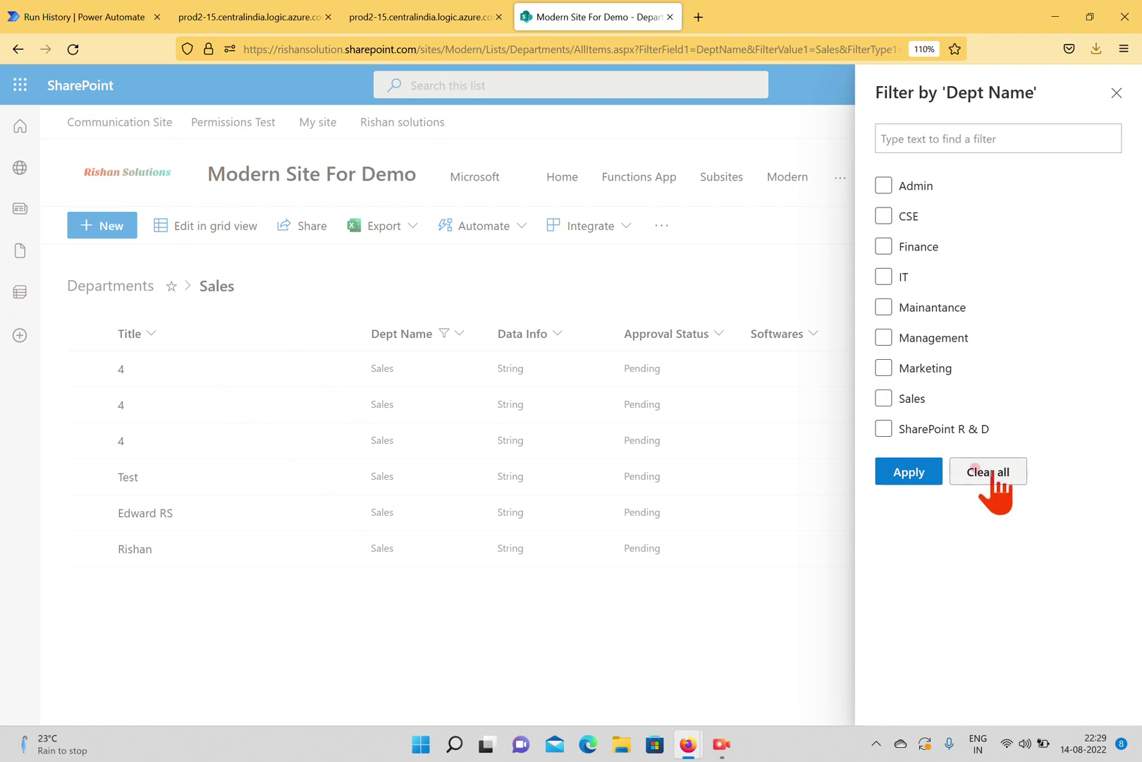
{"action": "left_click", "coordinate": [915, 471]}
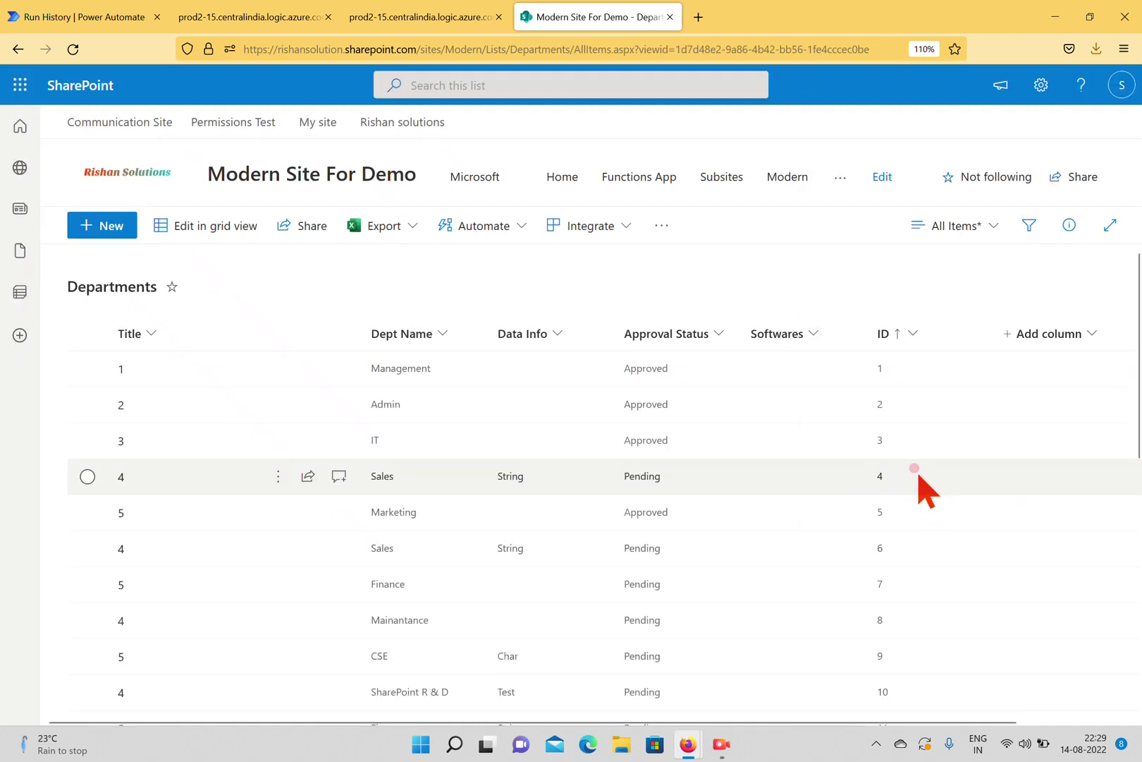
Step: Compare the Data Info values of the Sales items with those of other departments in the full Departments list
{"action": "scroll", "coordinate": [543, 416], "scroll_direction": "down", "scroll_amount": 3}
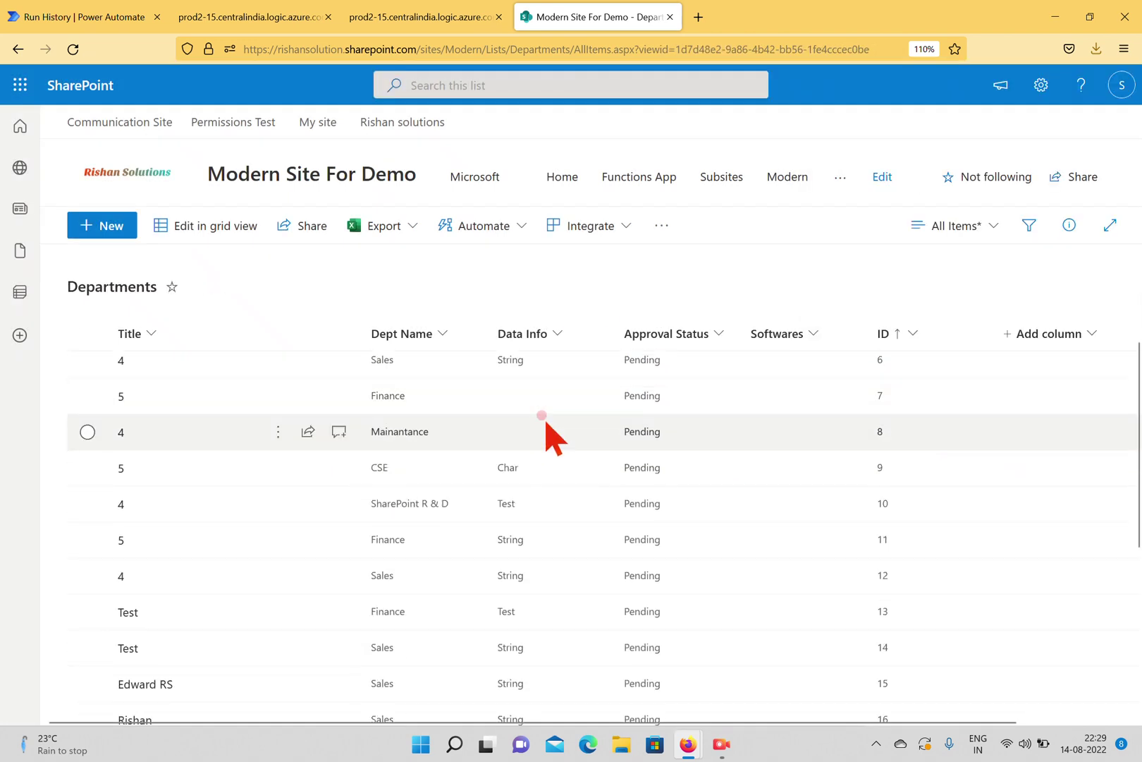
{"action": "scroll", "coordinate": [480, 430], "scroll_direction": "up", "scroll_amount": 2}
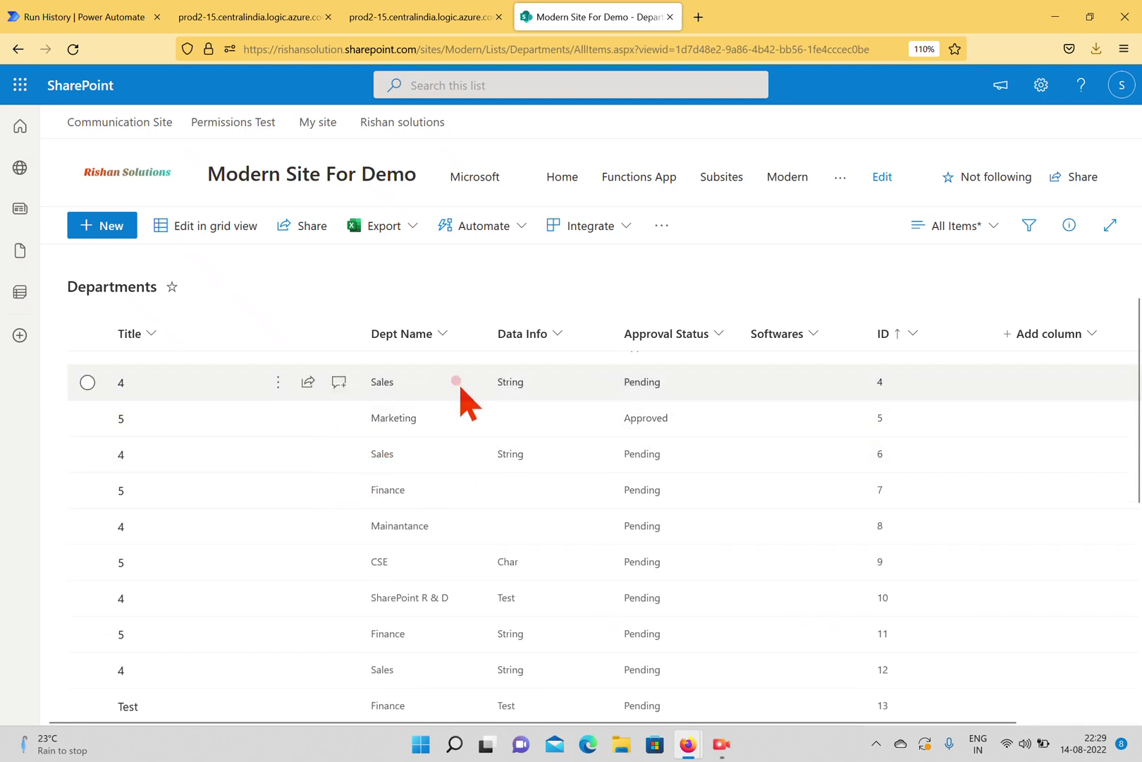
{"action": "scroll", "coordinate": [459, 451], "scroll_direction": "down", "scroll_amount": 2}
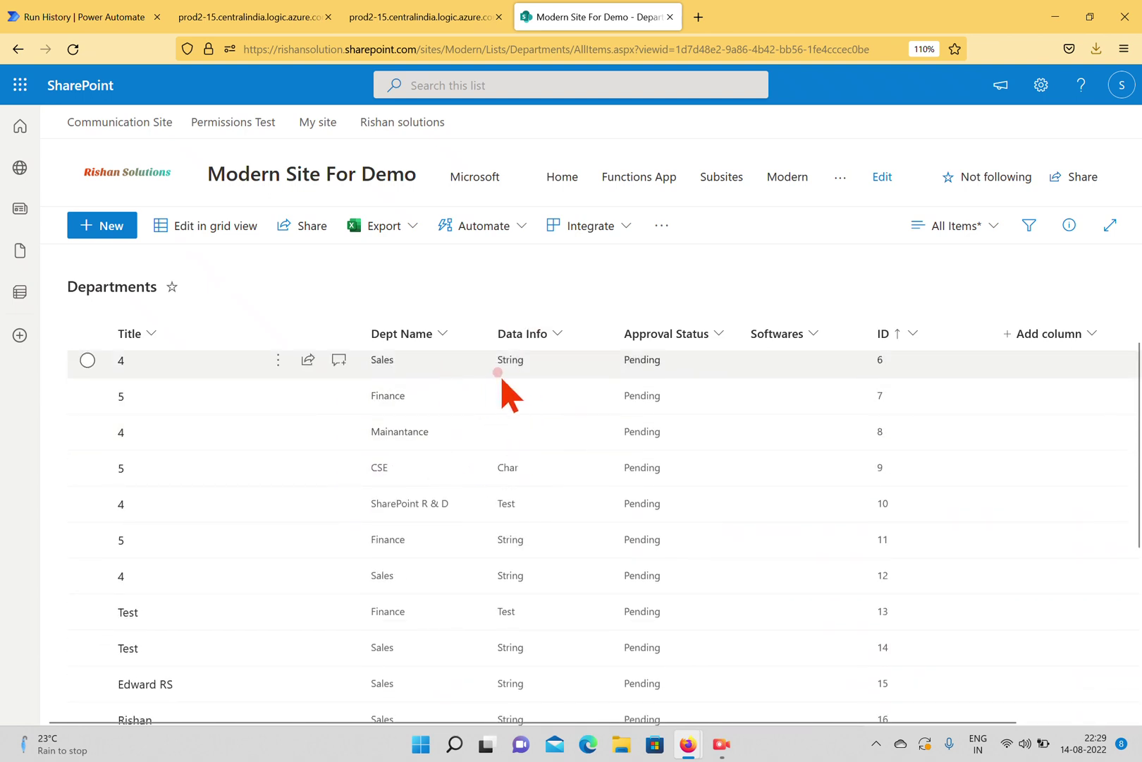
{"action": "scroll", "coordinate": [547, 480], "scroll_direction": "down", "scroll_amount": 3}
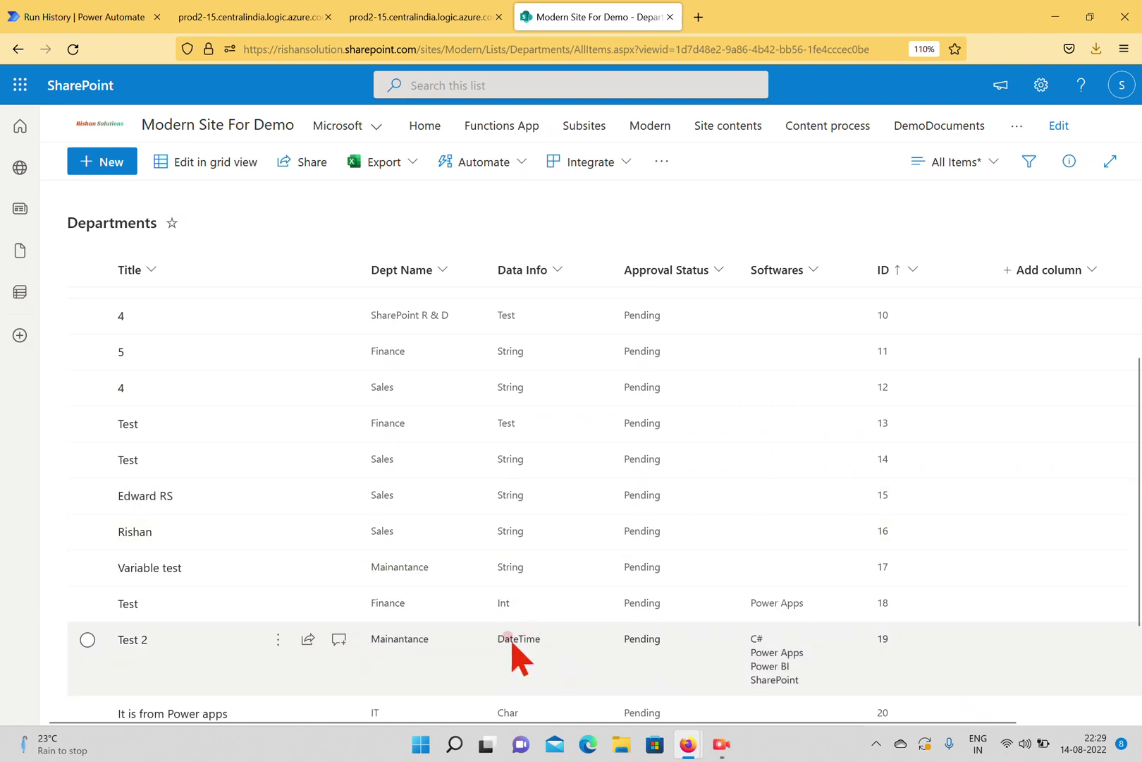
{"action": "scroll", "coordinate": [529, 626], "scroll_direction": "down", "scroll_amount": 2}
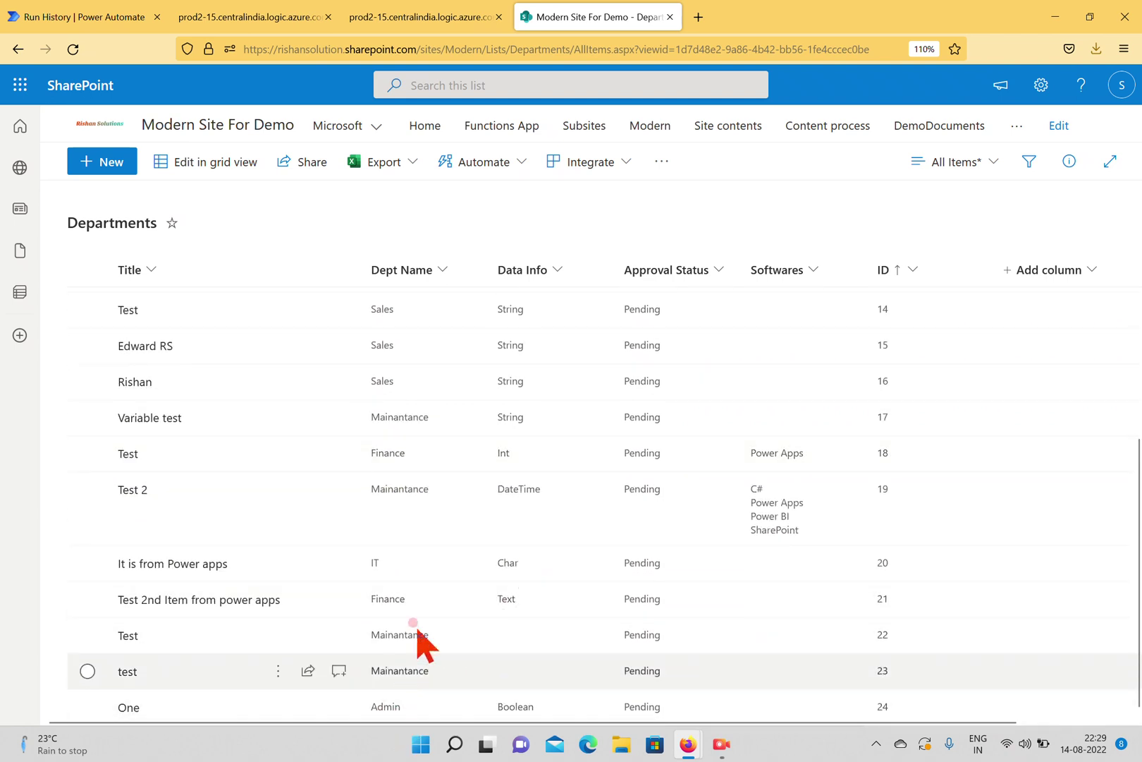
{"action": "scroll", "coordinate": [467, 581], "scroll_direction": "up", "scroll_amount": 5}
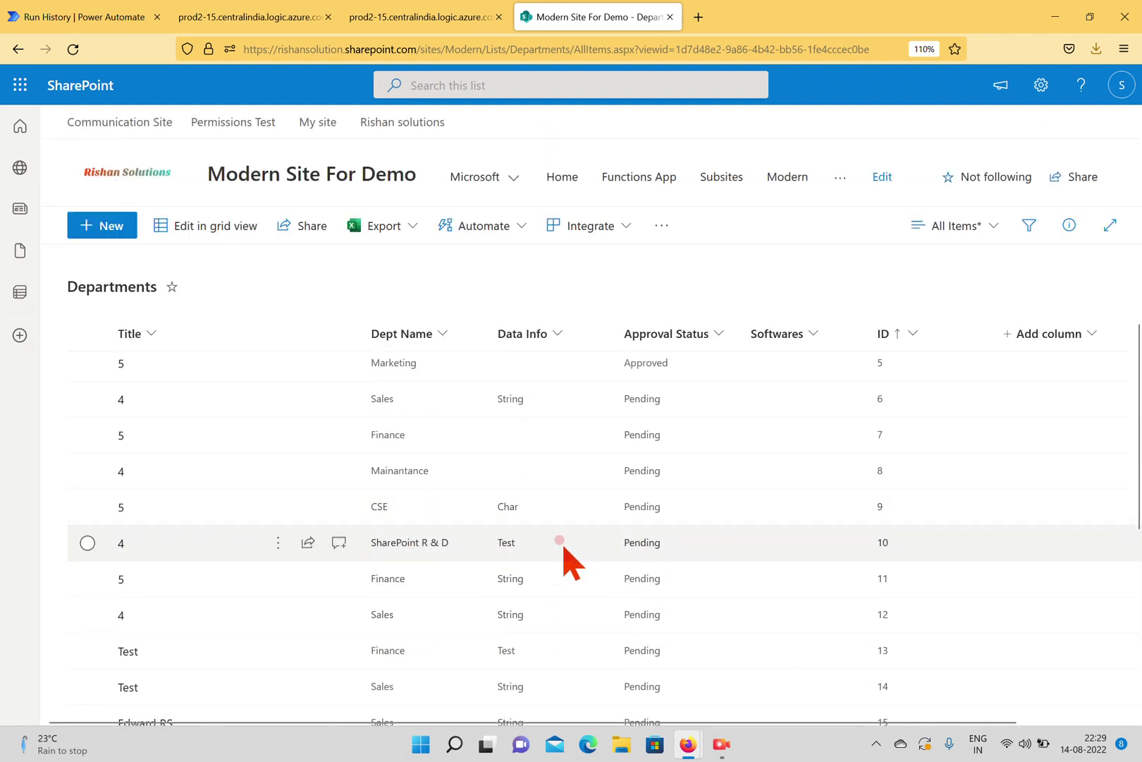
Step: Return to the Getdata flow, open it for editing, and inspect the Get items action's Filter Query and Include Nested Items options
{"action": "left_click", "coordinate": [113, 19]}
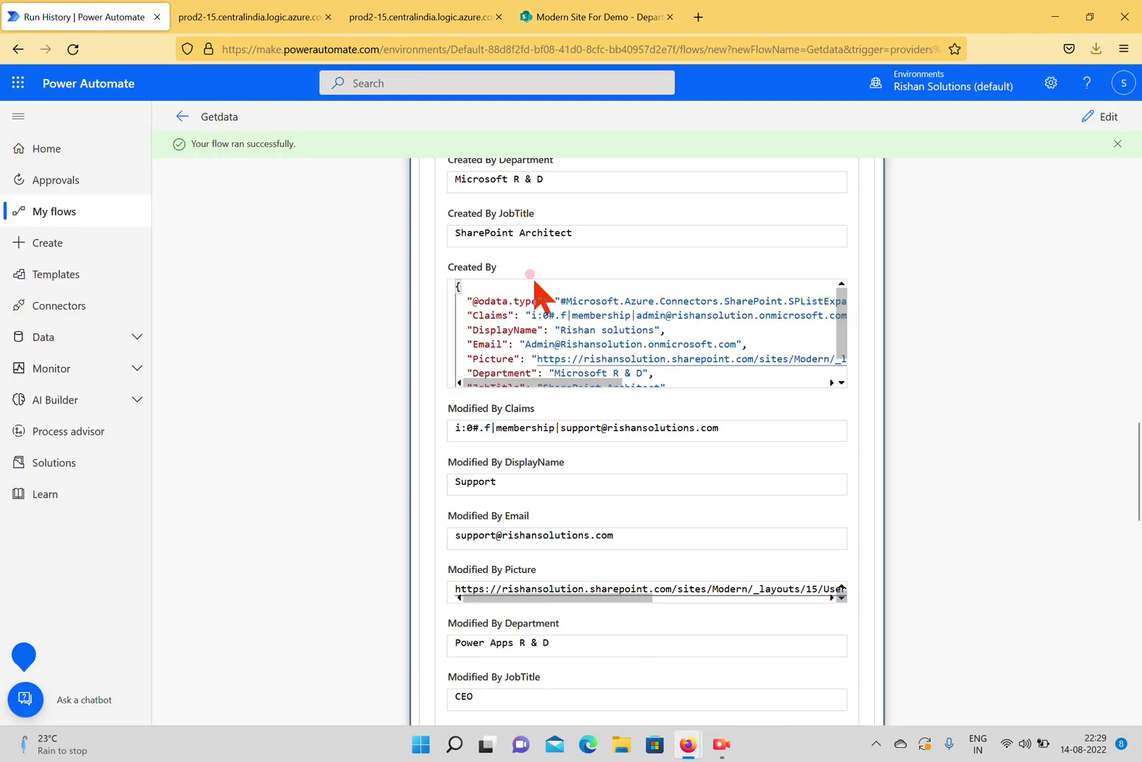
{"action": "left_click", "coordinate": [1098, 117]}
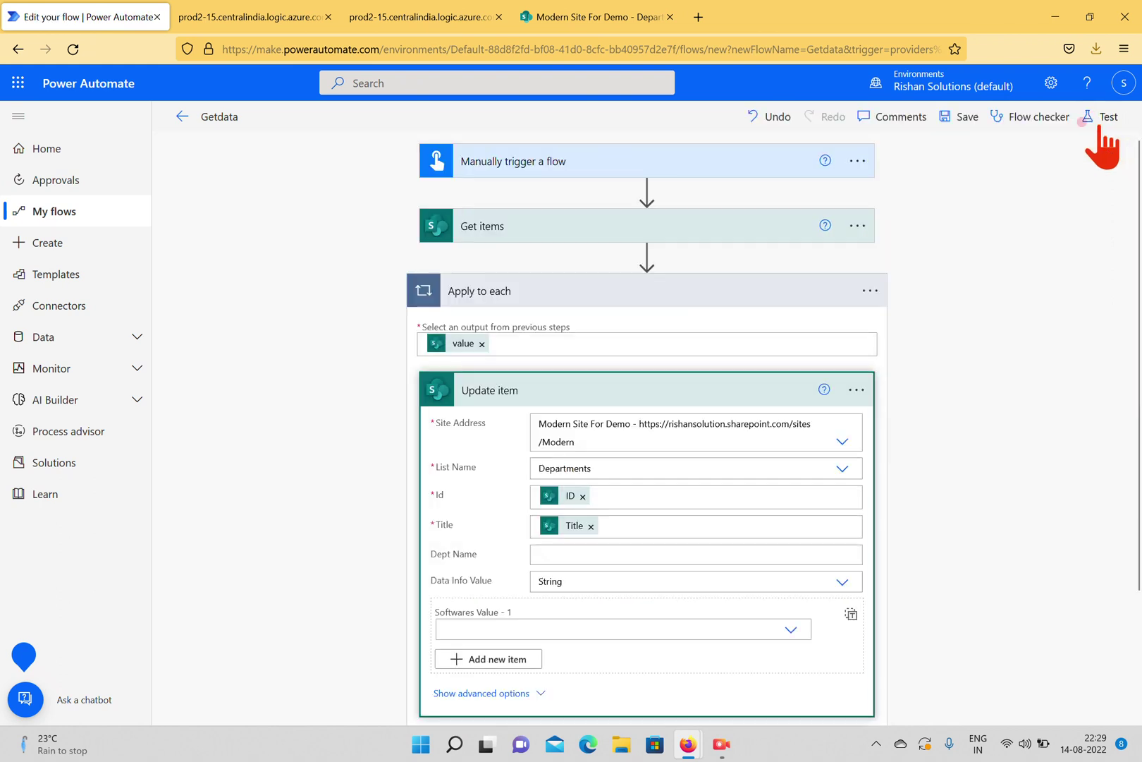
{"action": "left_click", "coordinate": [595, 224]}
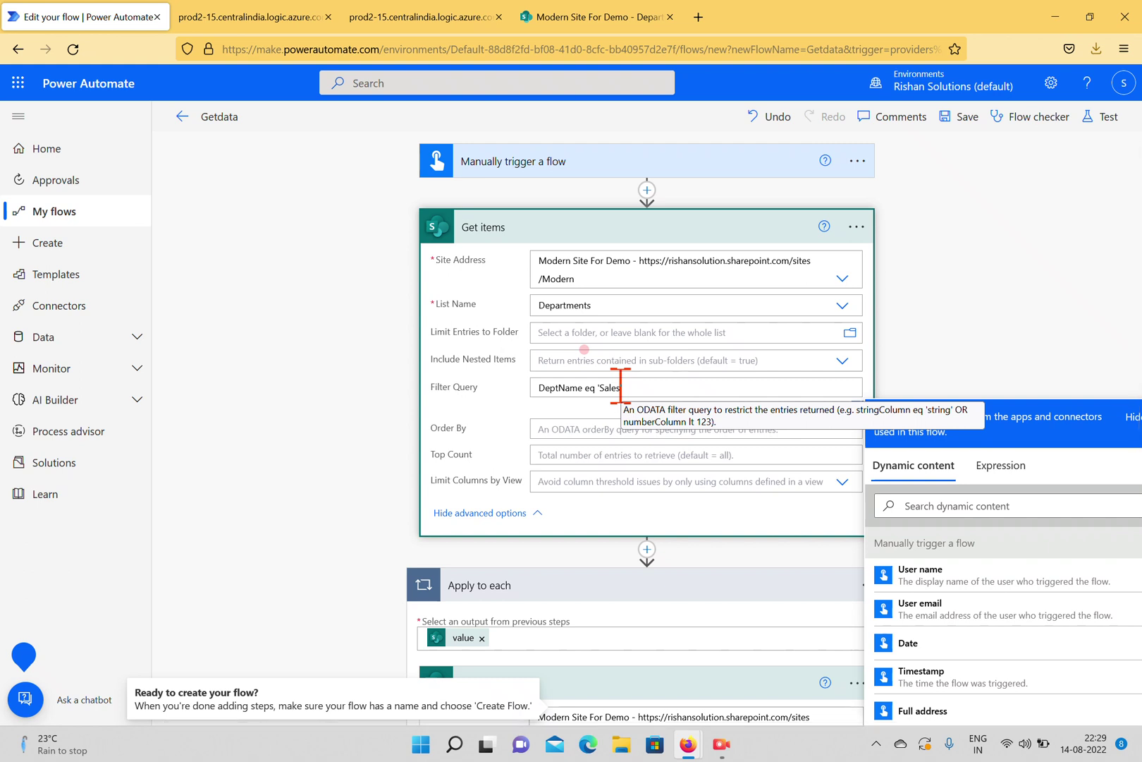
{"action": "type", "text": "'"}
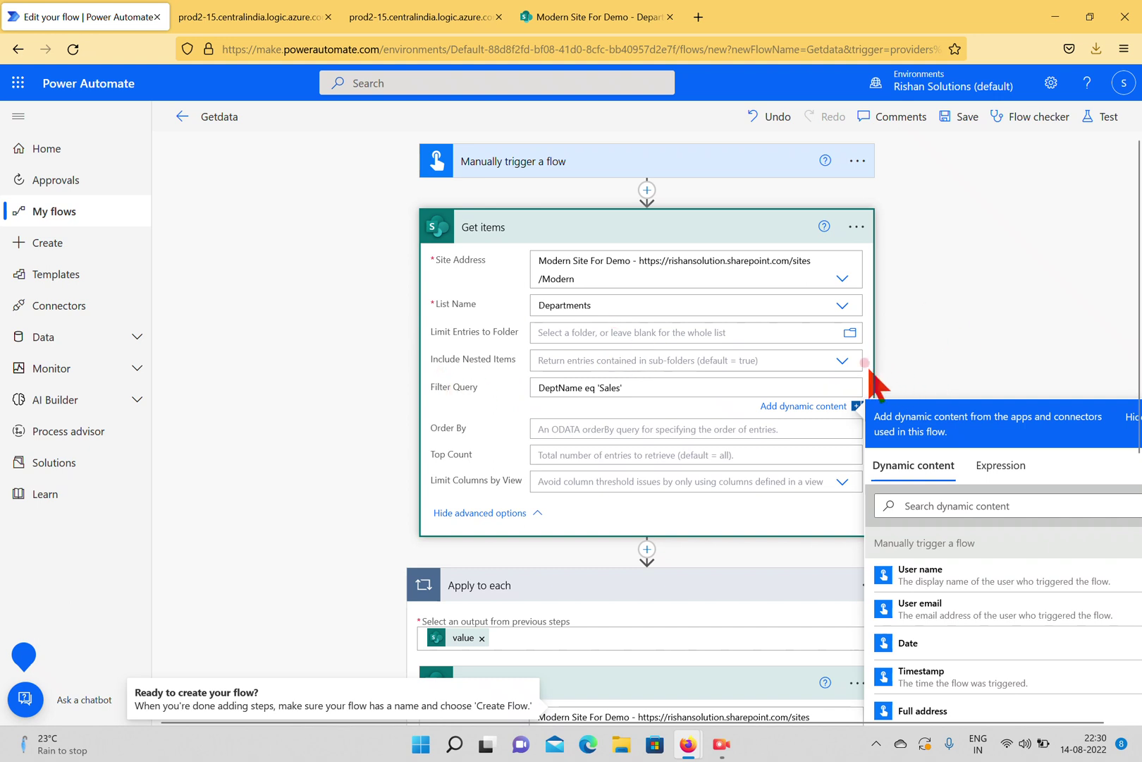
{"action": "left_click", "coordinate": [842, 360]}
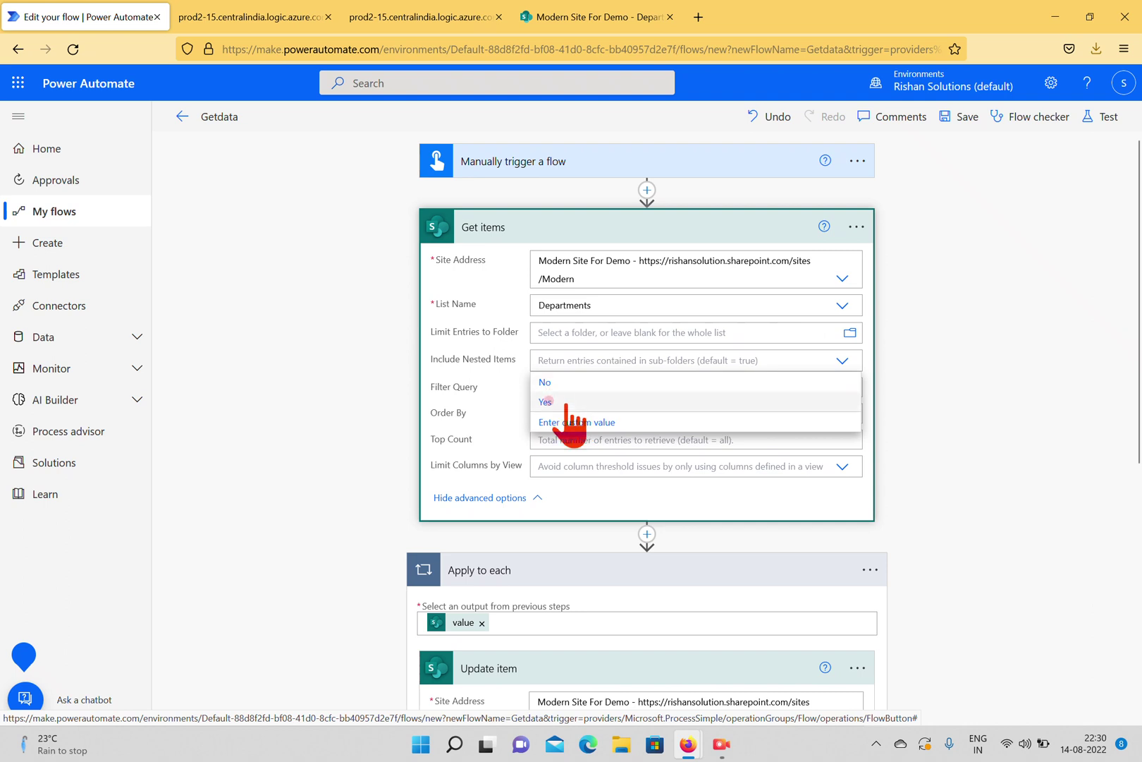
{"action": "left_click", "coordinate": [1019, 368]}
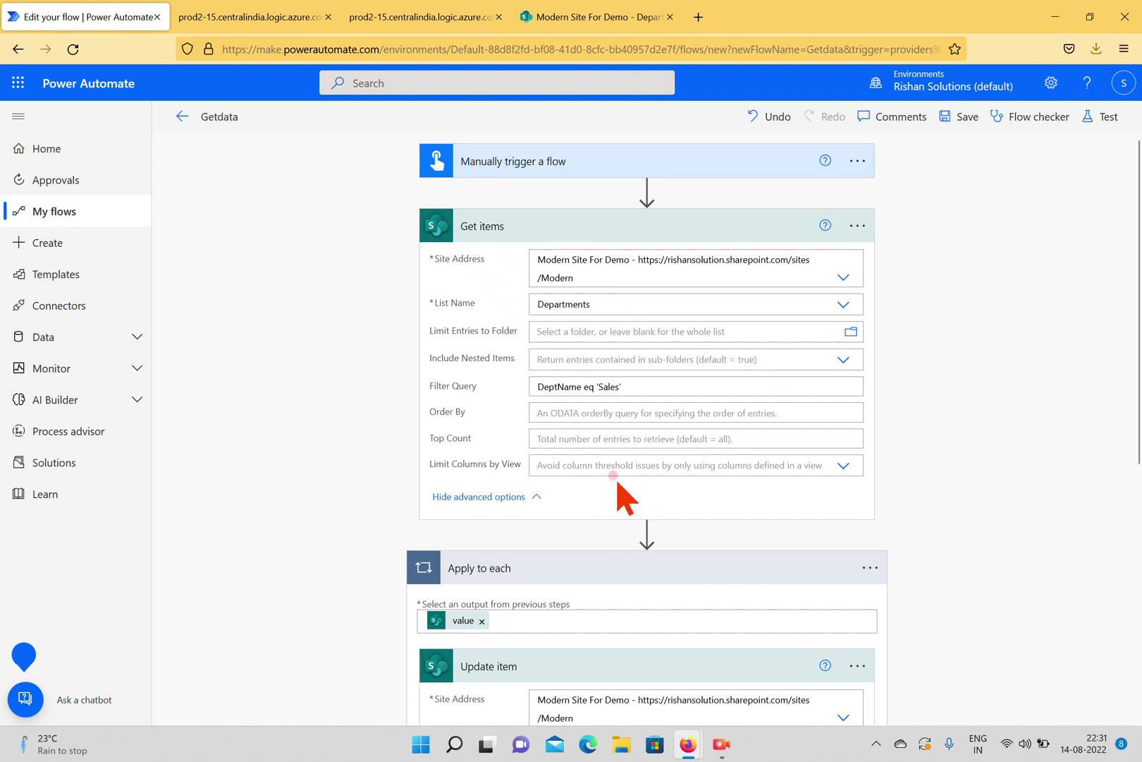
Step: Review the settings of the Get items, Apply to each and Update item actions throughout the flow
{"action": "scroll", "coordinate": [617, 483], "scroll_direction": "down", "scroll_amount": 3}
{"action": "scroll", "coordinate": [622, 466], "scroll_direction": "up", "scroll_amount": 3}
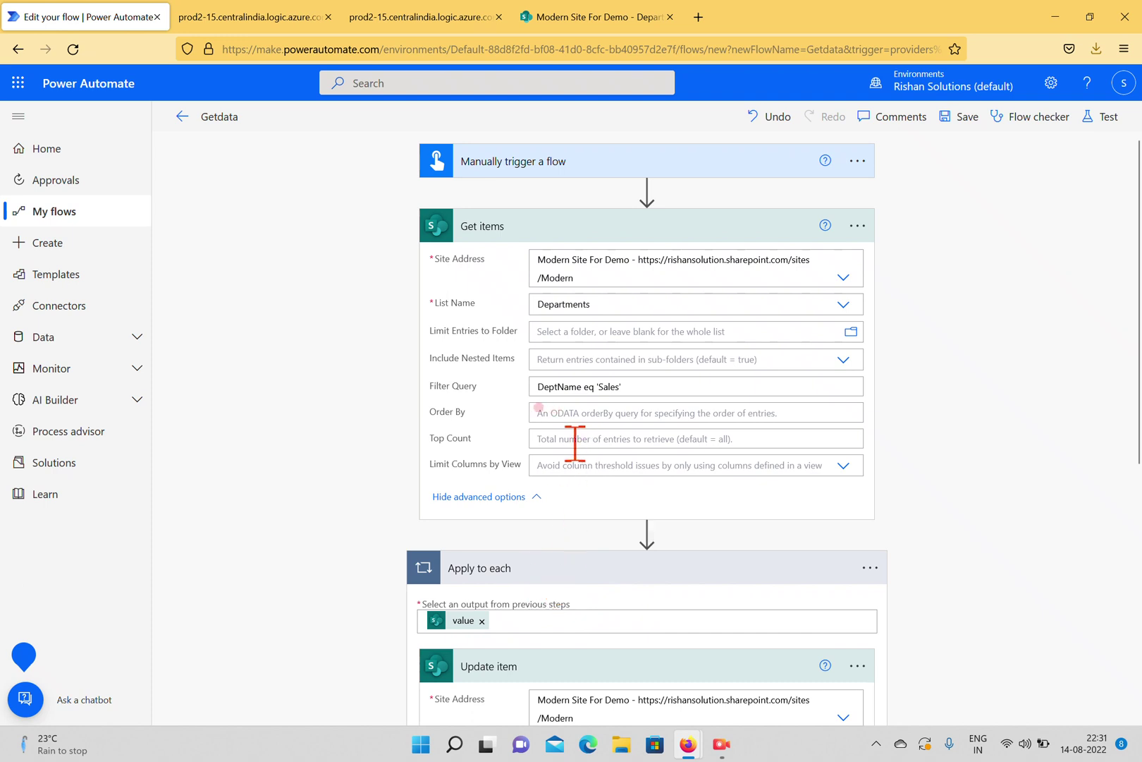
{"action": "scroll", "coordinate": [655, 332], "scroll_direction": "down", "scroll_amount": 2}
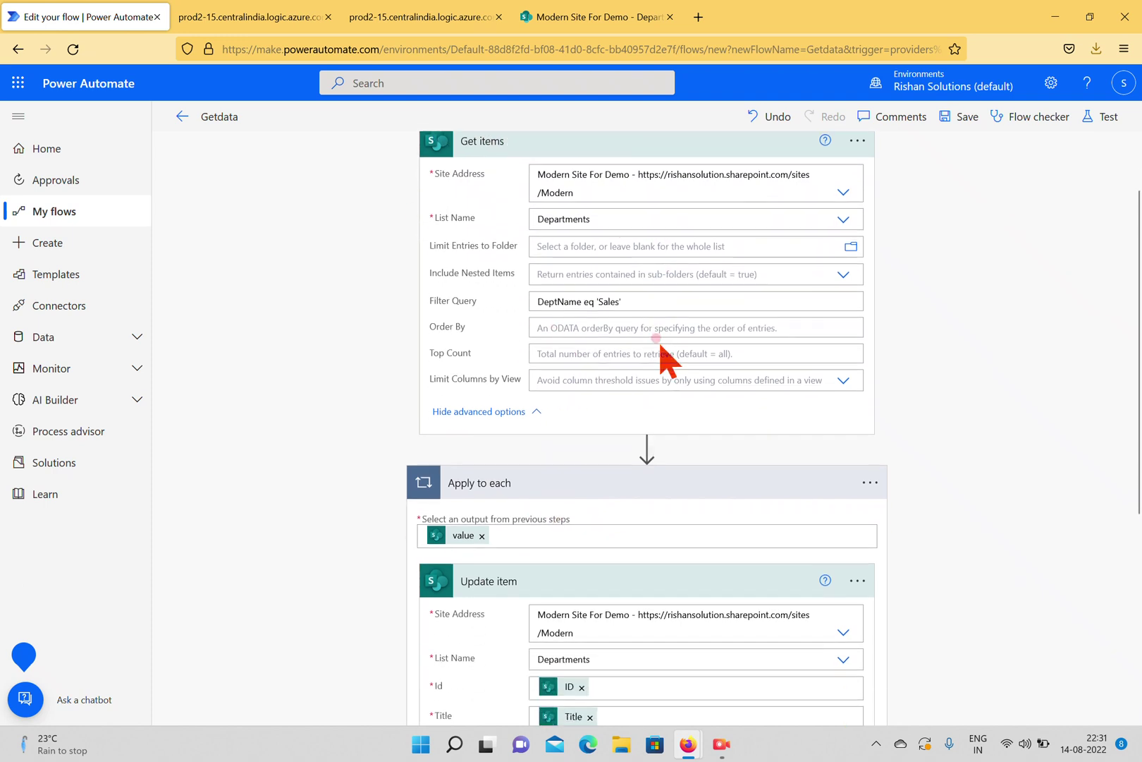
{"action": "scroll", "coordinate": [655, 344], "scroll_direction": "up", "scroll_amount": 2}
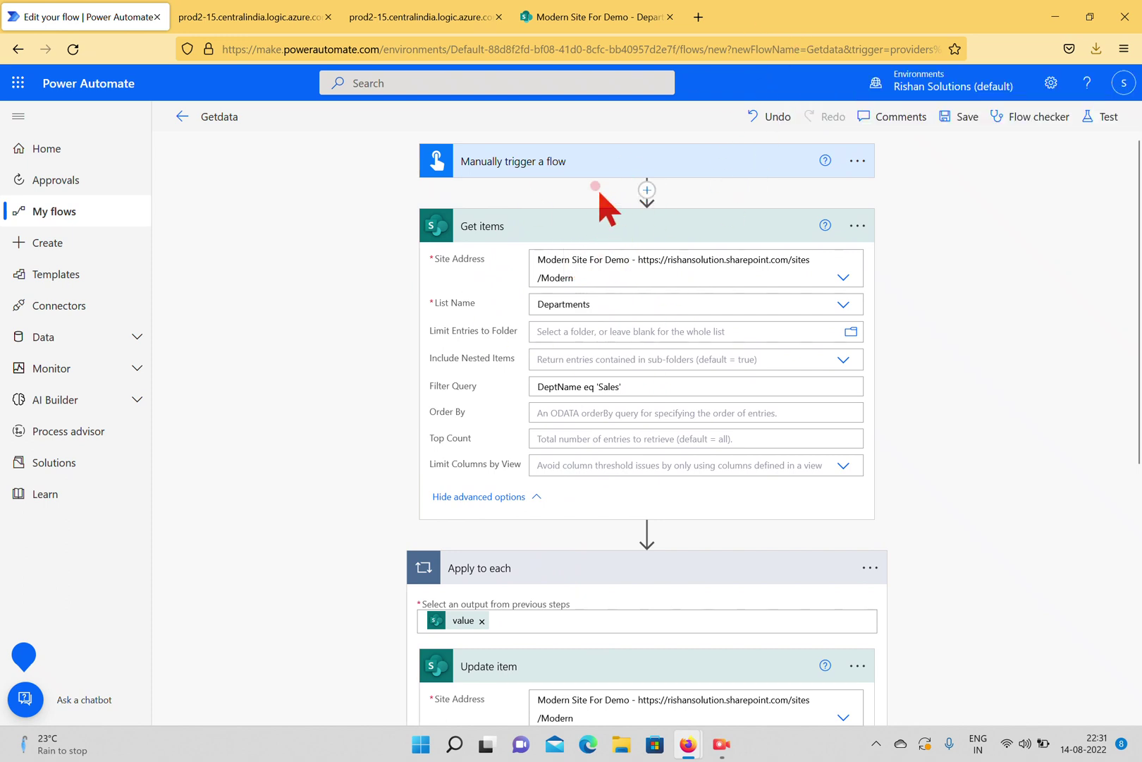
{"action": "scroll", "coordinate": [611, 445], "scroll_direction": "down", "scroll_amount": 2}
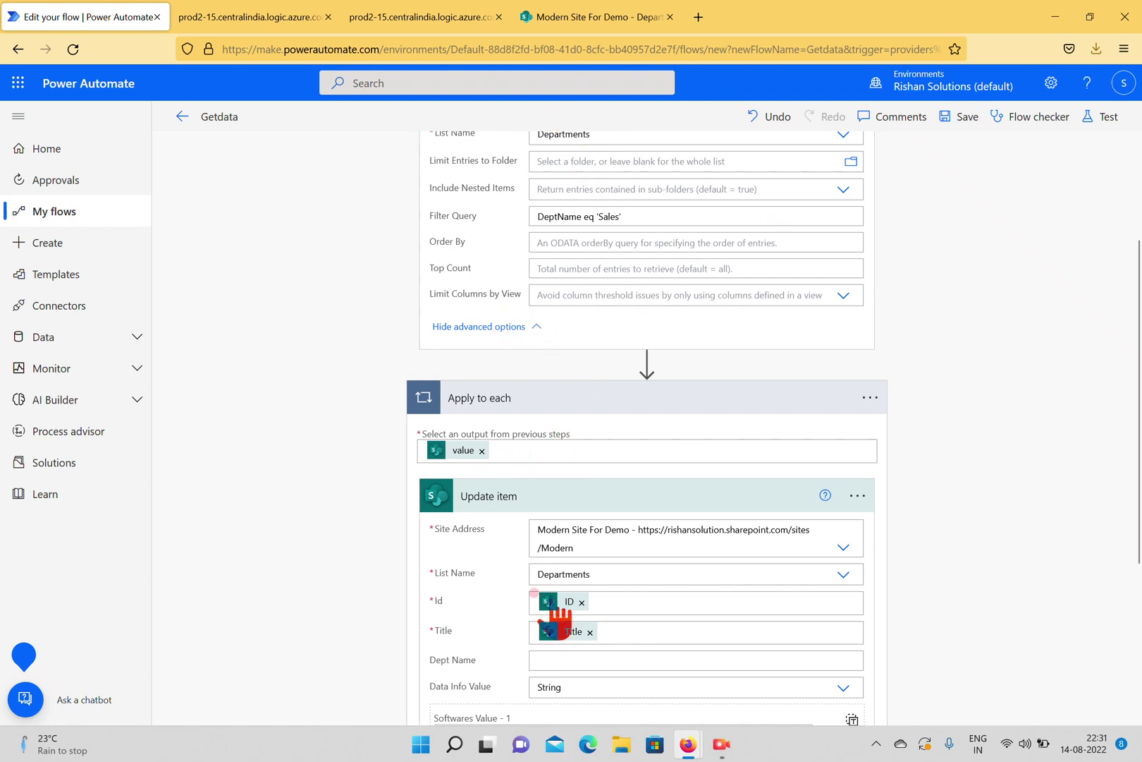
{"action": "scroll", "coordinate": [525, 455], "scroll_direction": "down", "scroll_amount": 1}
{"action": "scroll", "coordinate": [525, 454], "scroll_direction": "down", "scroll_amount": 2}
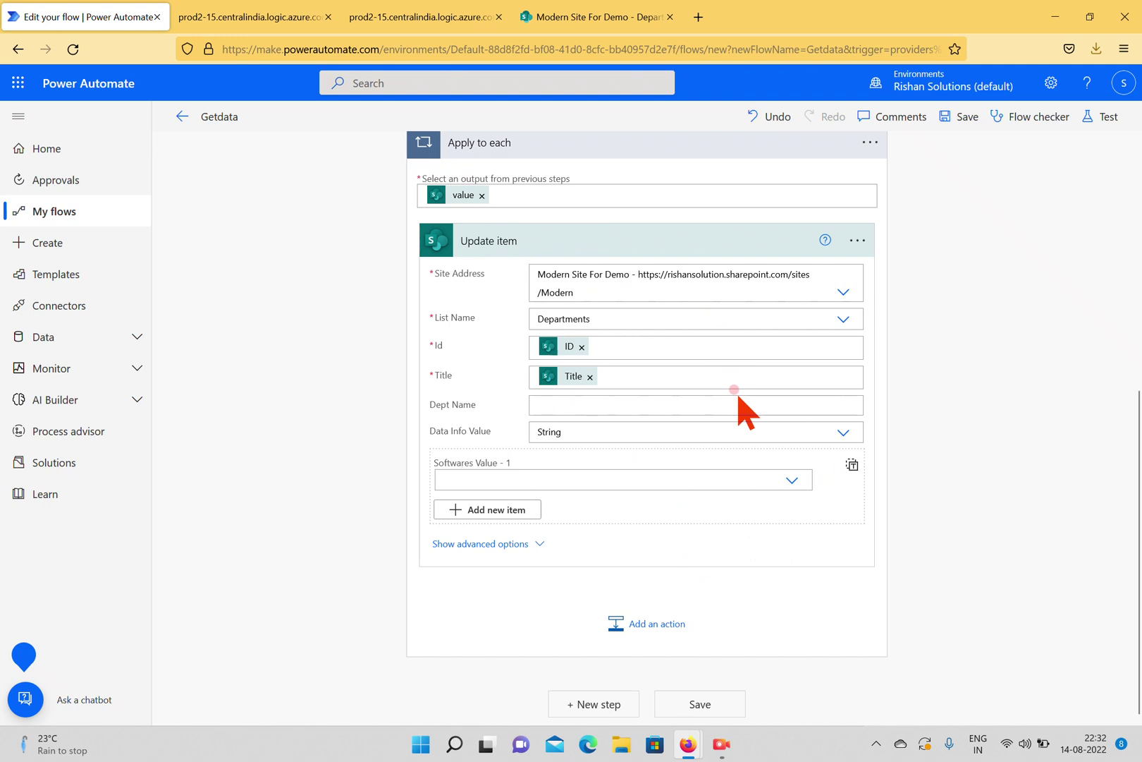
{"action": "scroll", "coordinate": [712, 394], "scroll_direction": "up", "scroll_amount": 6}
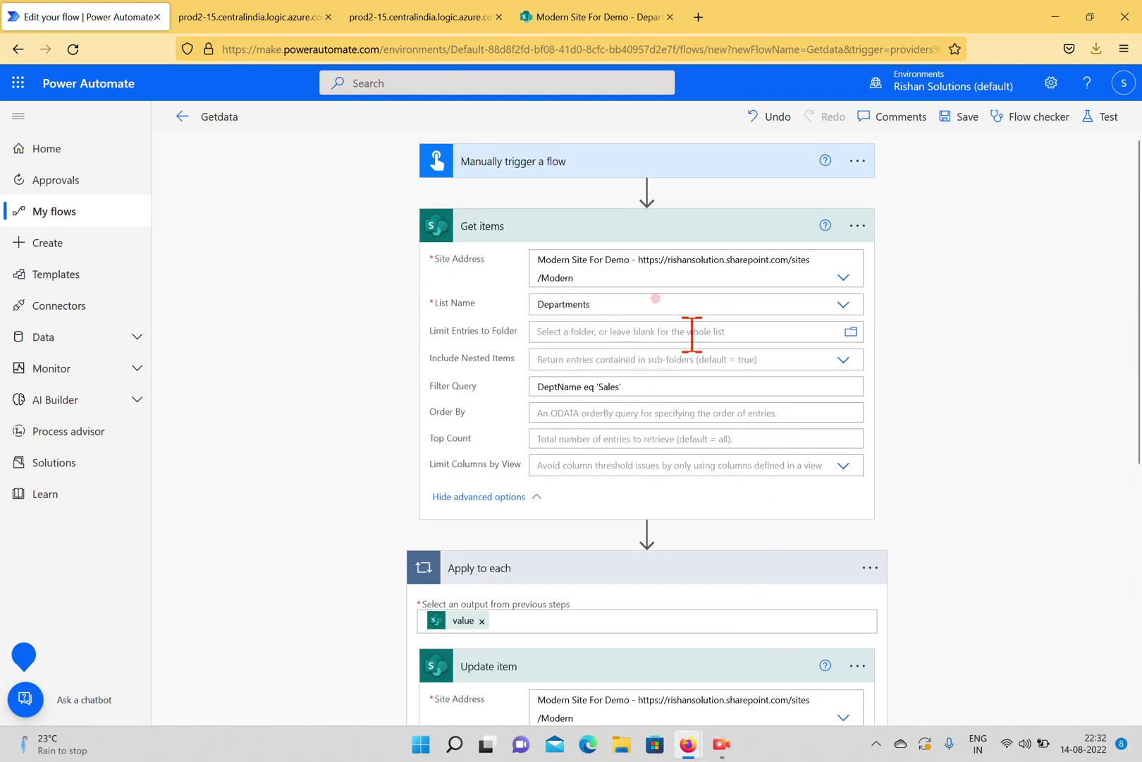
{"action": "scroll", "coordinate": [779, 408], "scroll_direction": "down", "scroll_amount": 5}
{"action": "scroll", "coordinate": [781, 407], "scroll_direction": "up", "scroll_amount": 5}
{"action": "scroll", "coordinate": [642, 390], "scroll_direction": "down", "scroll_amount": 3}
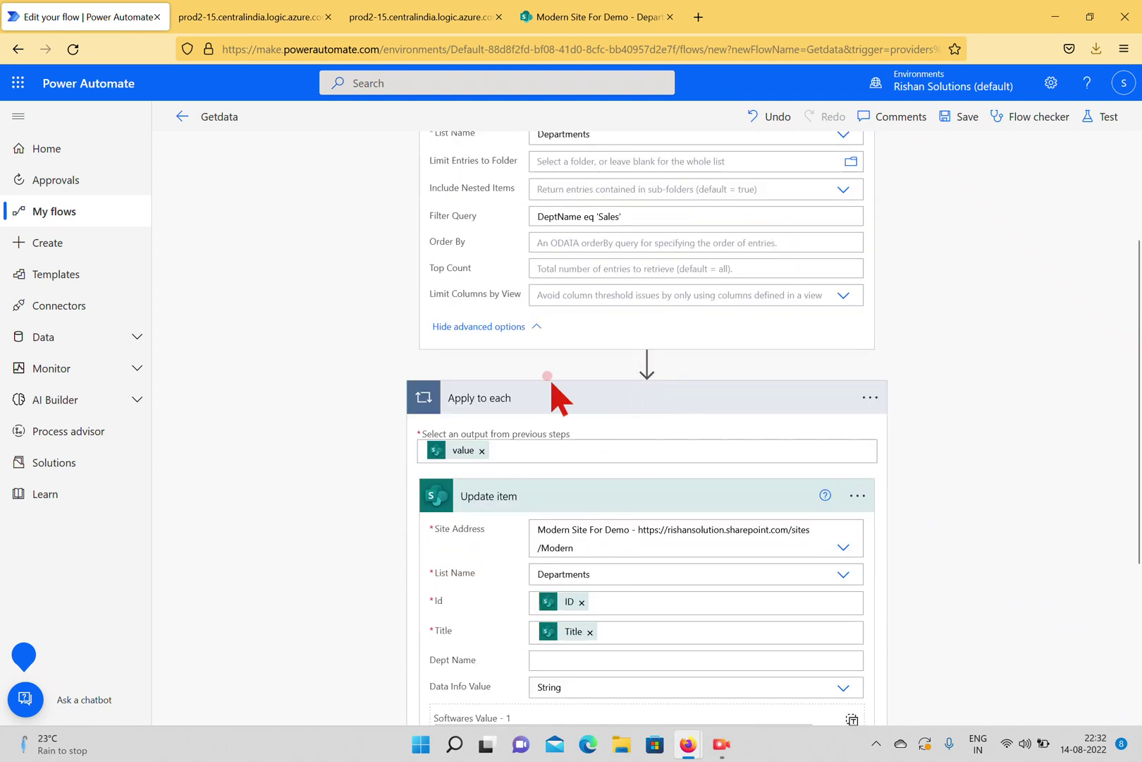
{"action": "scroll", "coordinate": [643, 298], "scroll_direction": "up", "scroll_amount": 2}
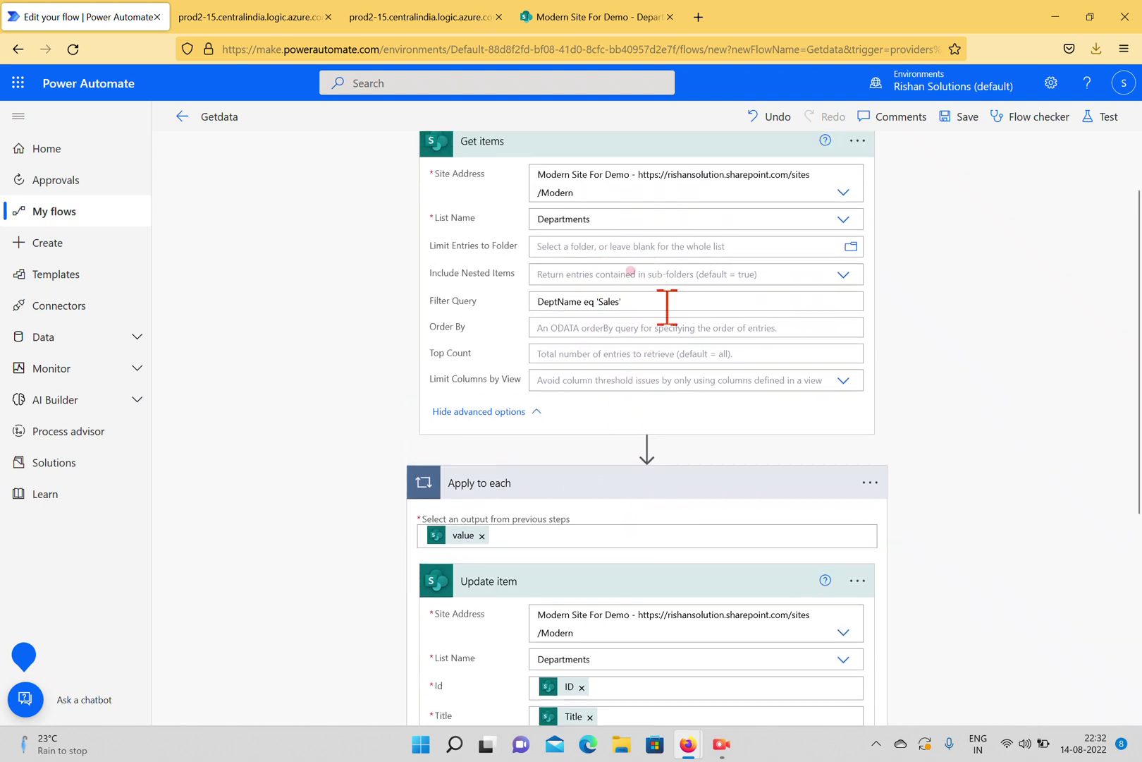